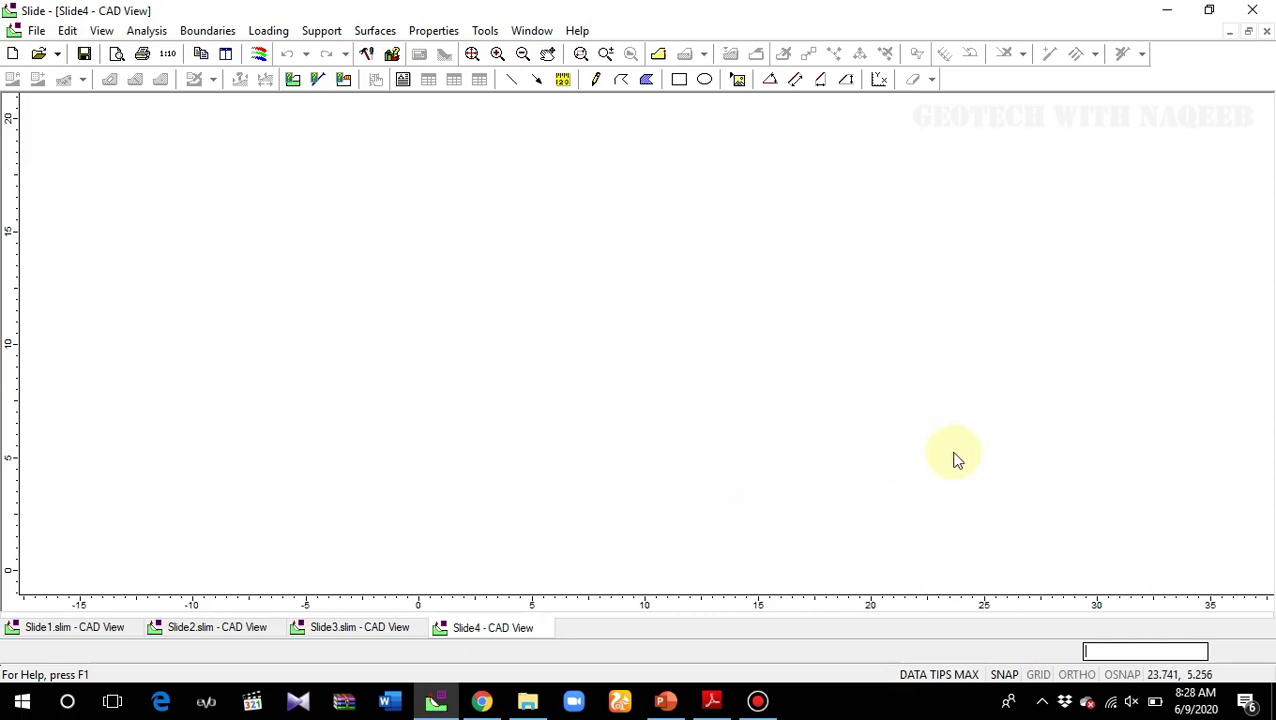
Review the General, Methods, Groundwater and Transient settings and accept them, keeping Bishop and Janbu simplified
click(147, 31)
click(162, 51)
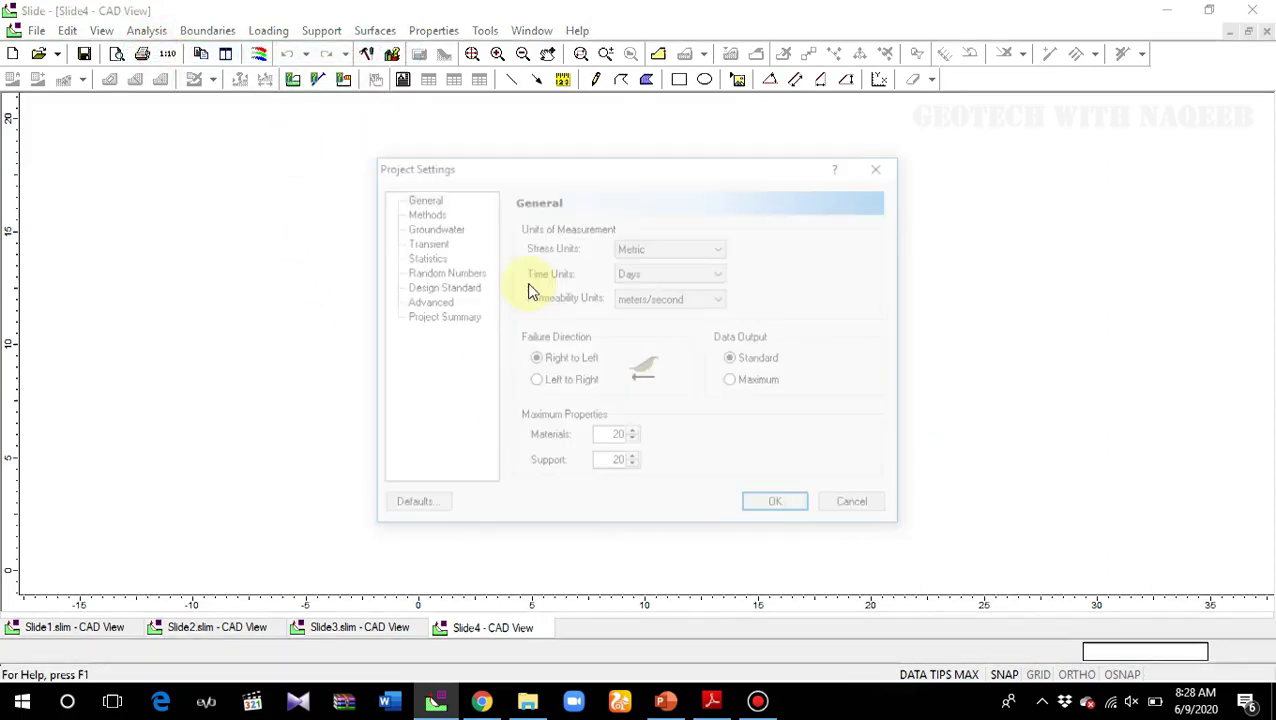
drag(573, 181, 500, 222)
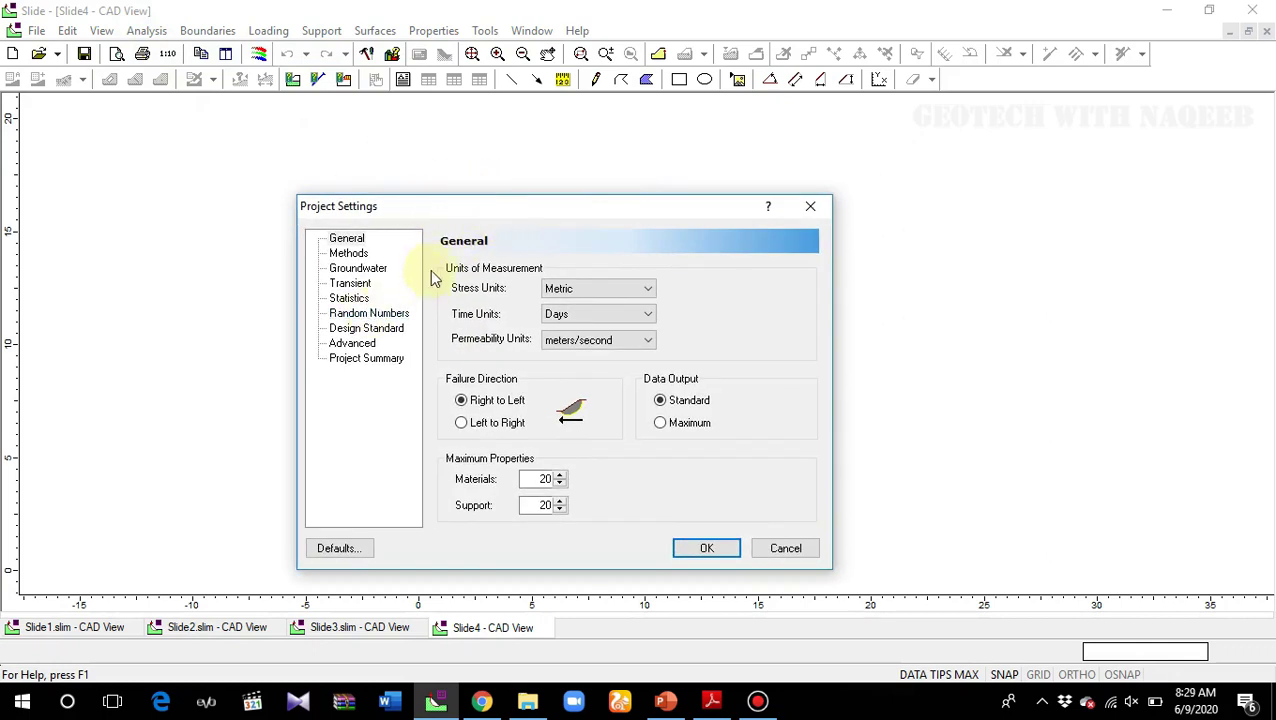
click(358, 254)
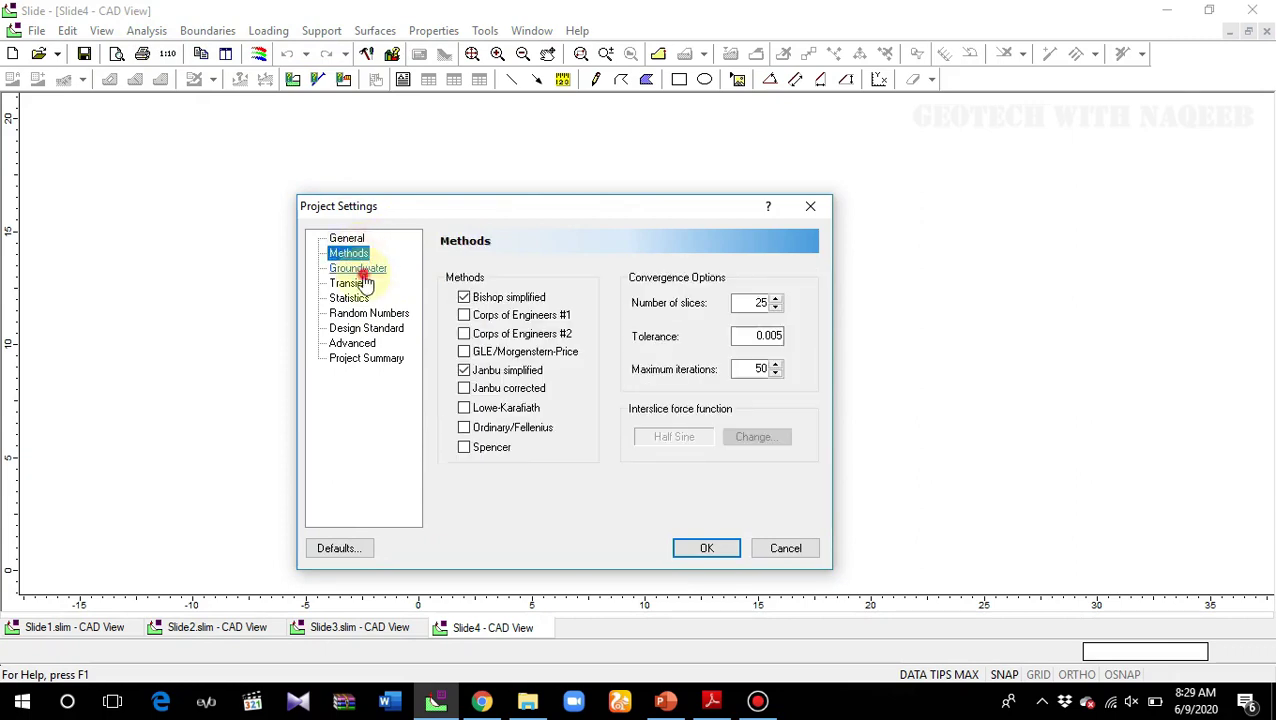
click(360, 269)
click(362, 285)
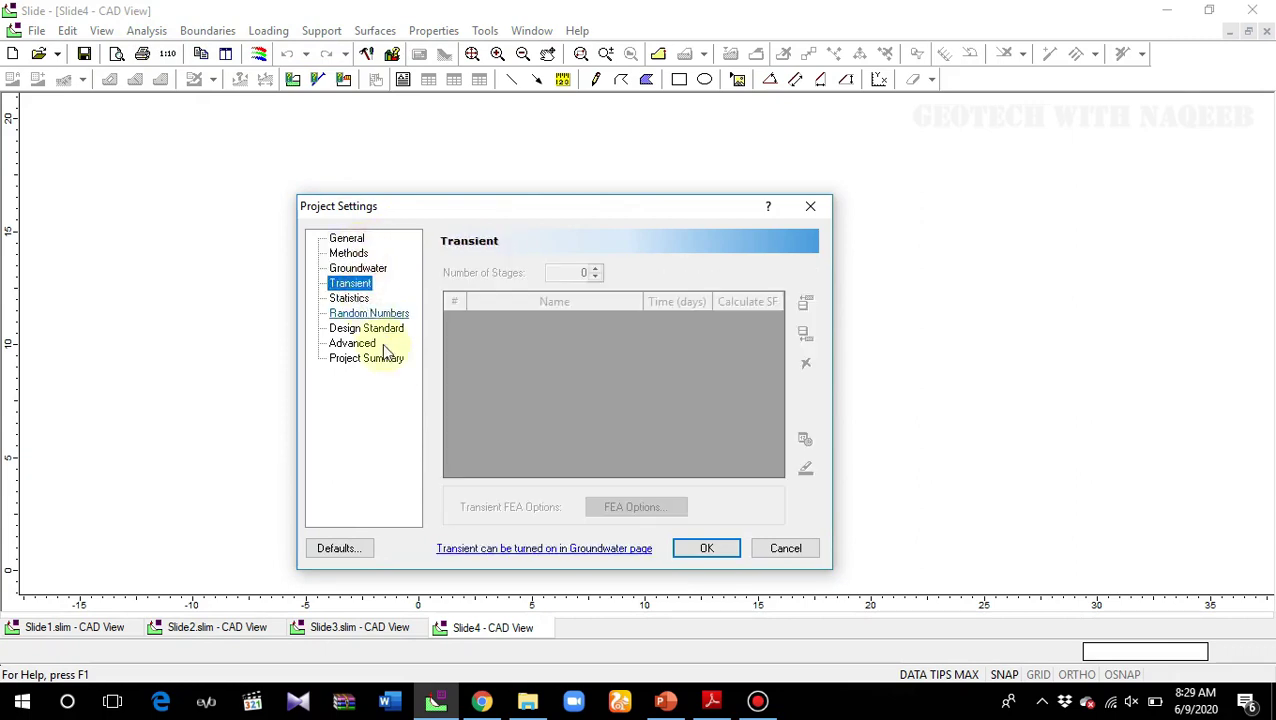
click(718, 550)
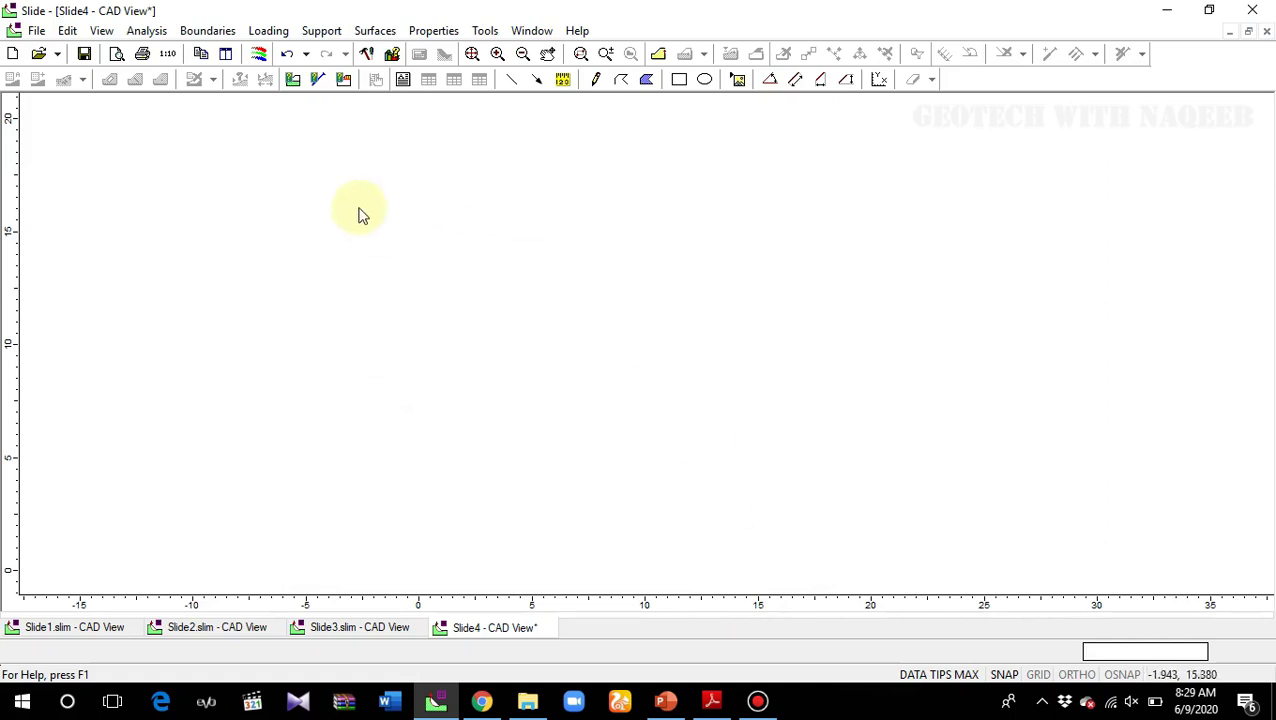
click(207, 30)
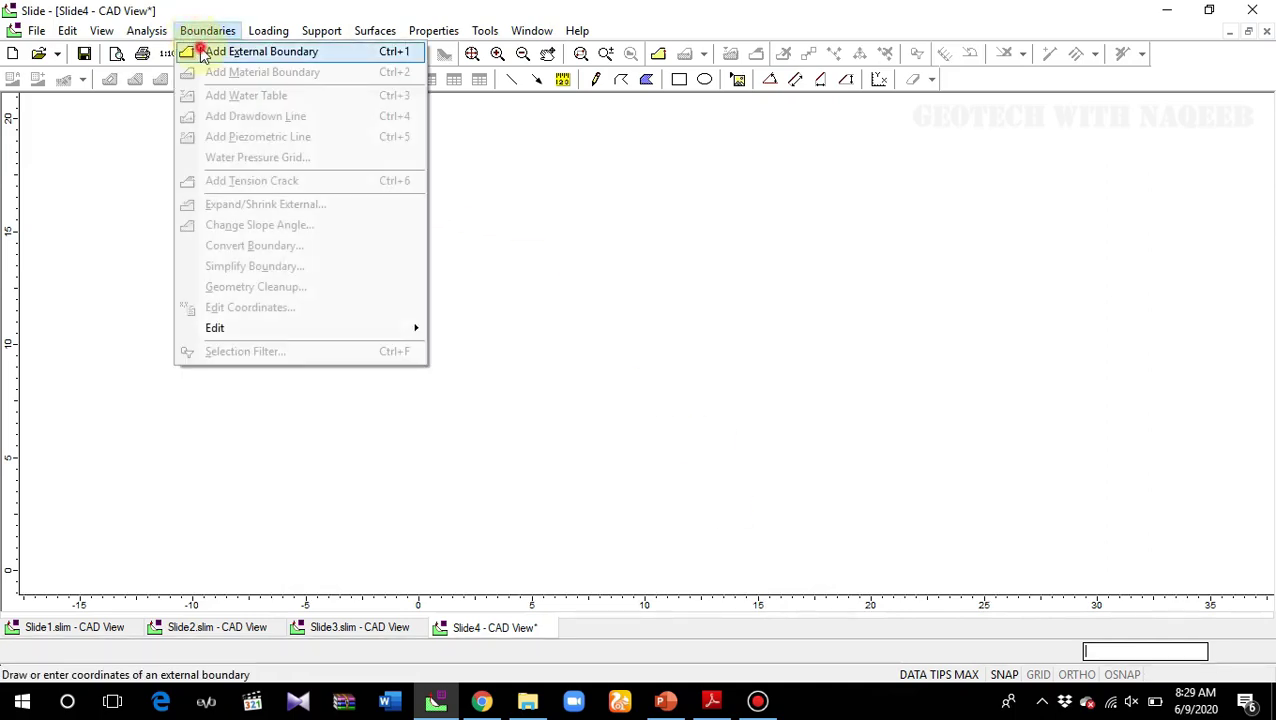
Draw a closed six-vertex L-shaped external boundary, 23 m wide and 20 m high
click(203, 54)
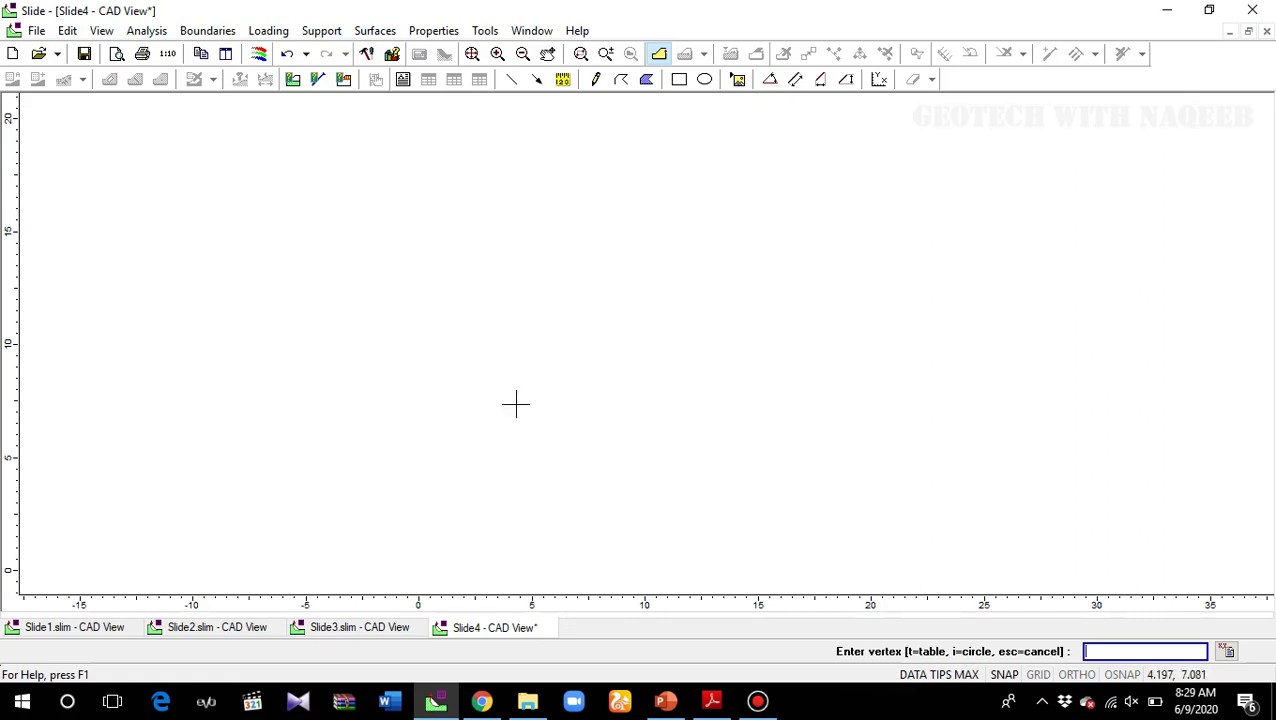
click(481, 484)
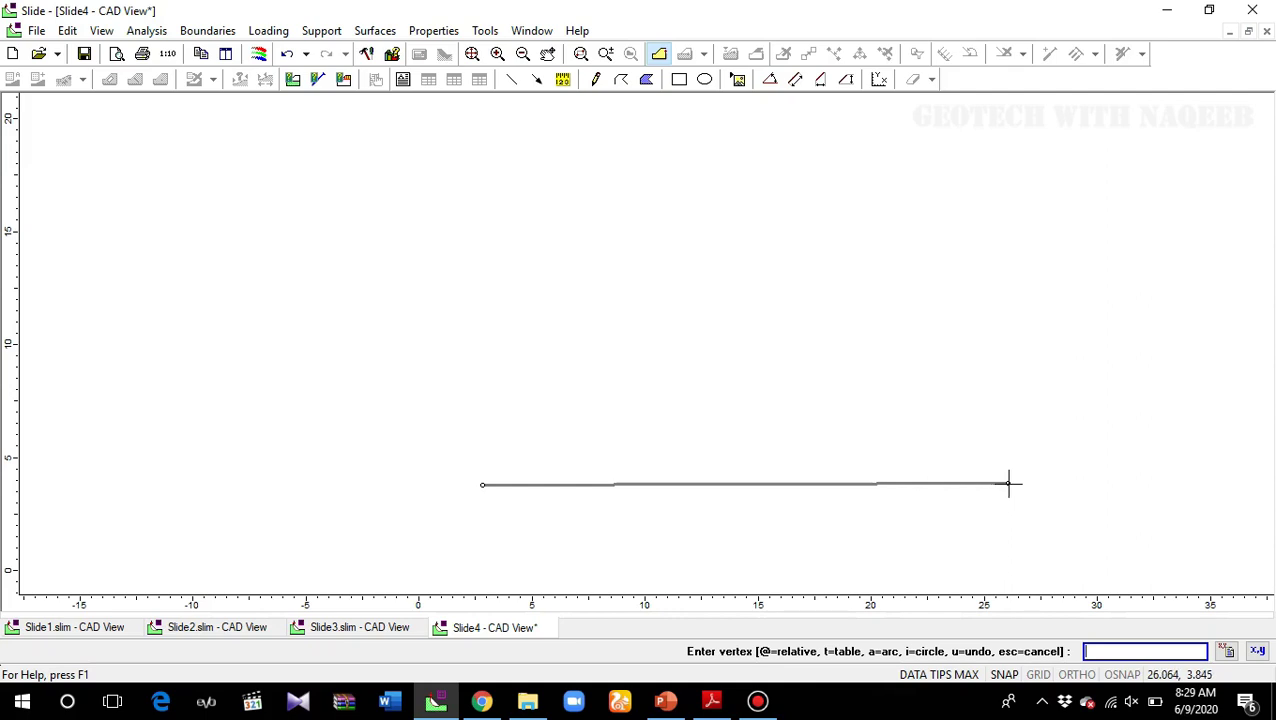
click(1009, 482)
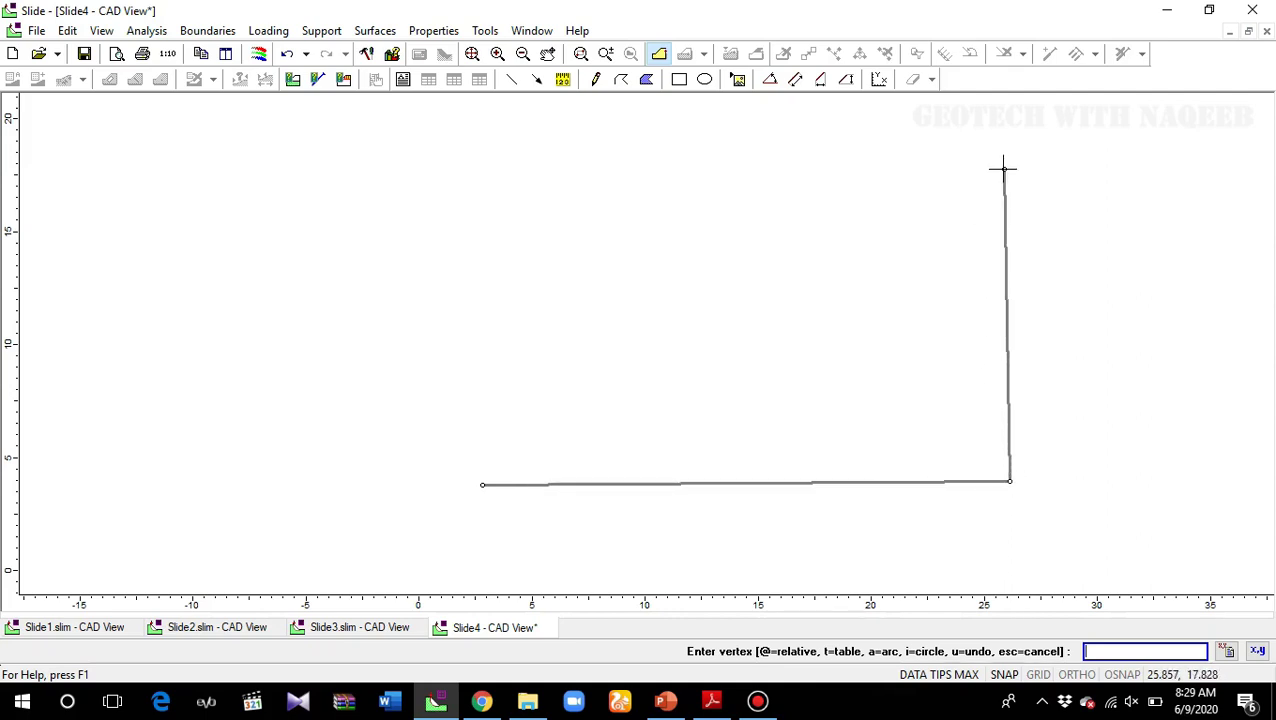
click(1014, 118)
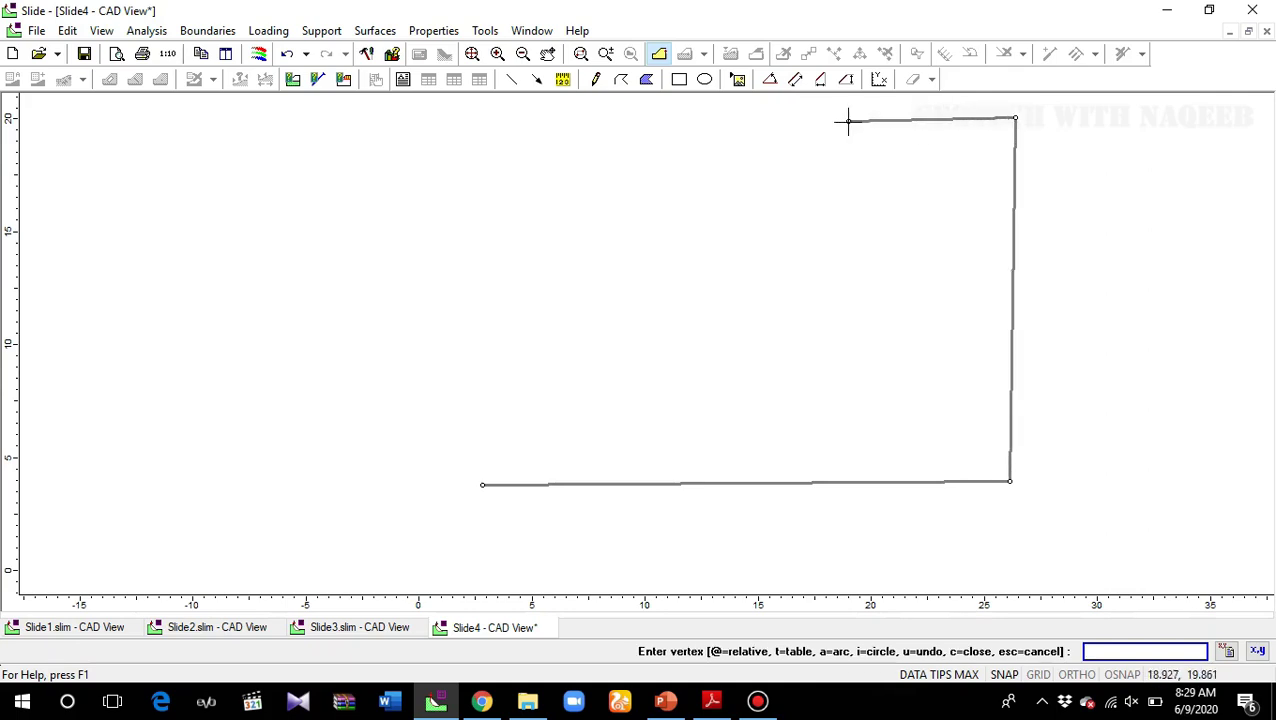
click(782, 117)
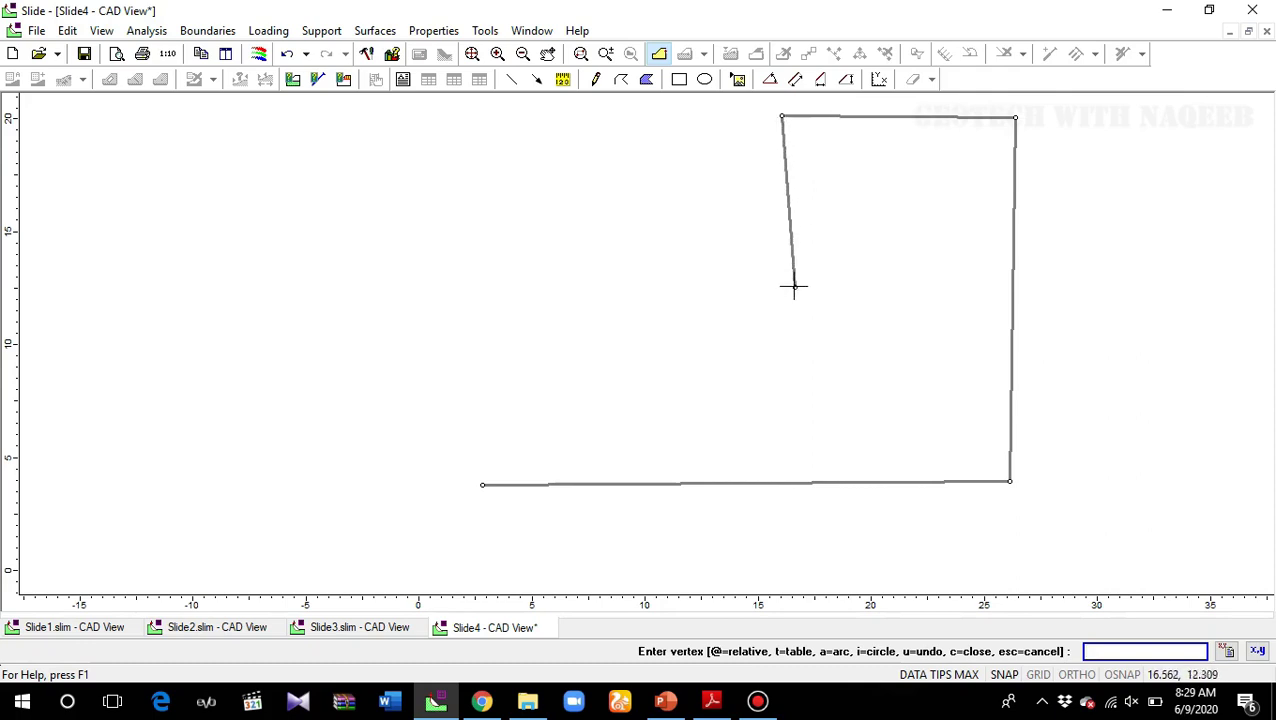
click(780, 390)
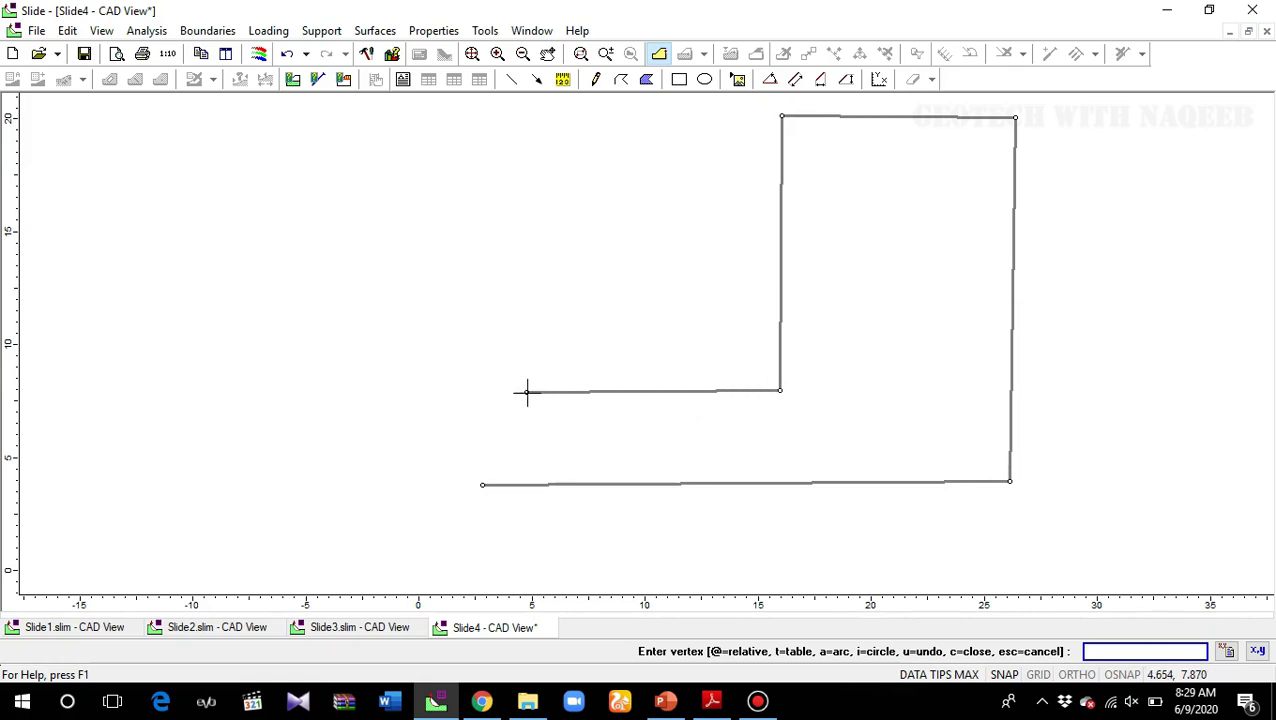
click(482, 393)
click(482, 484)
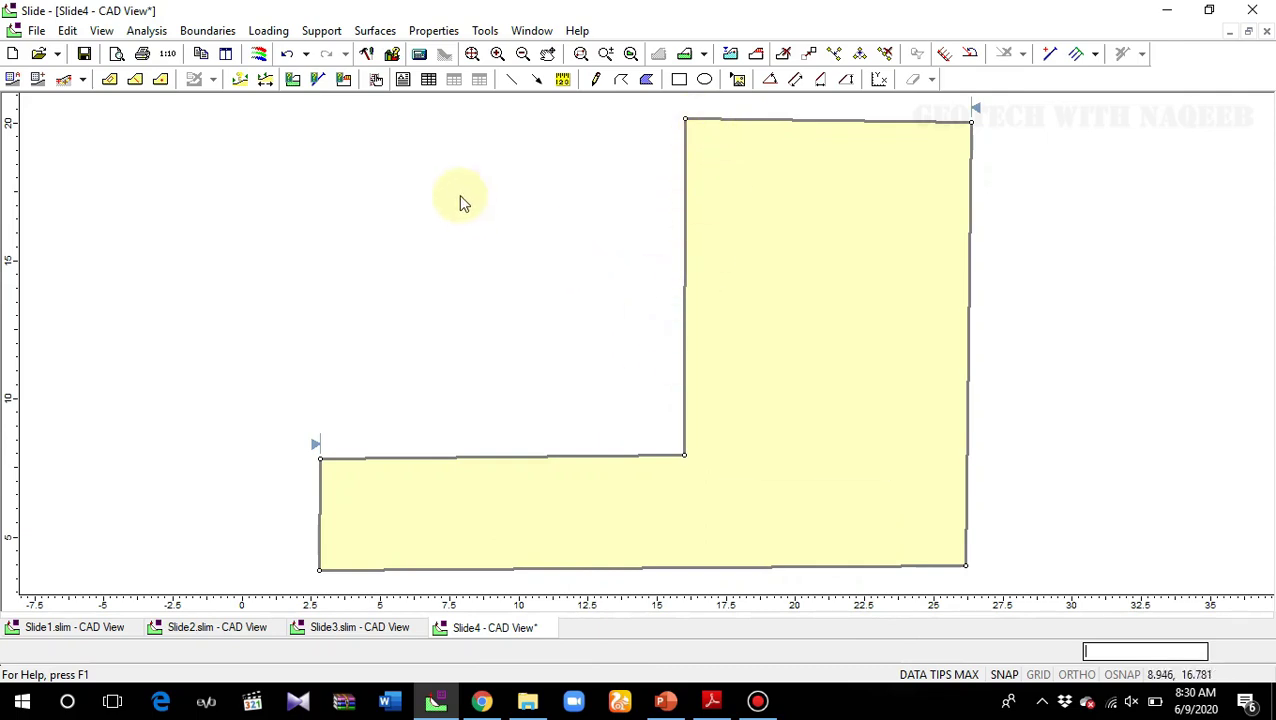
click(433, 31)
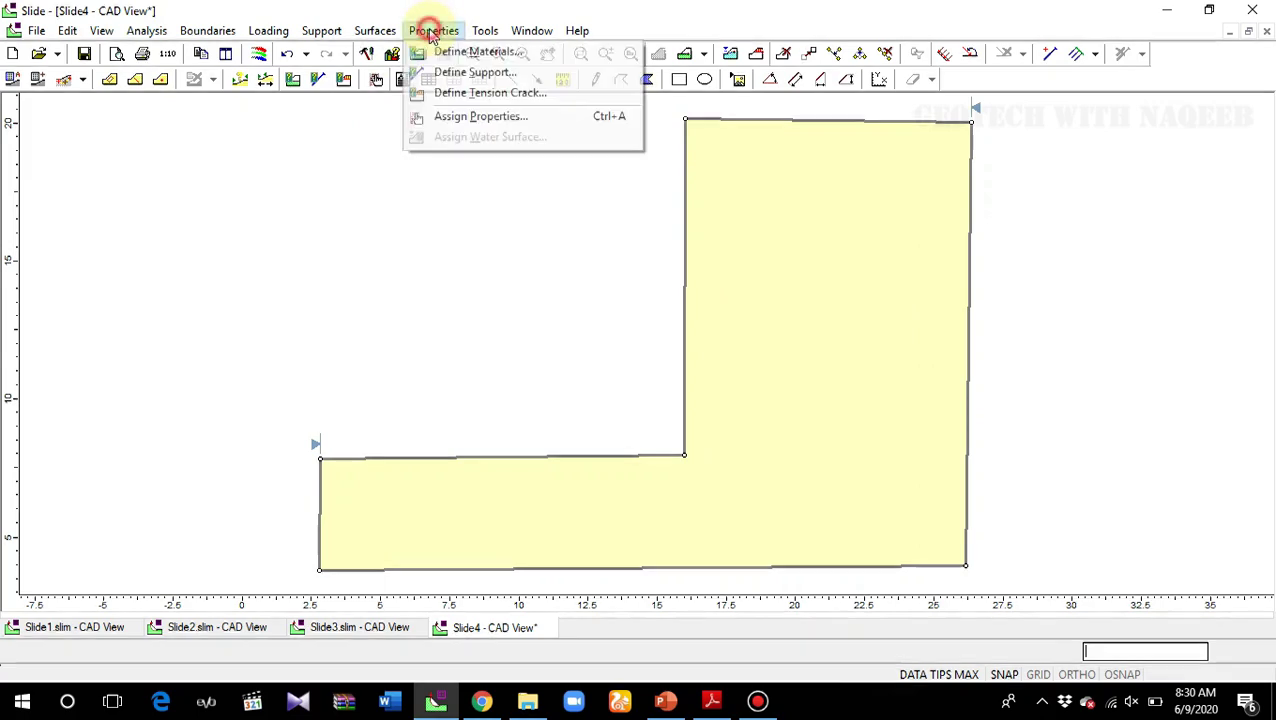
click(443, 52)
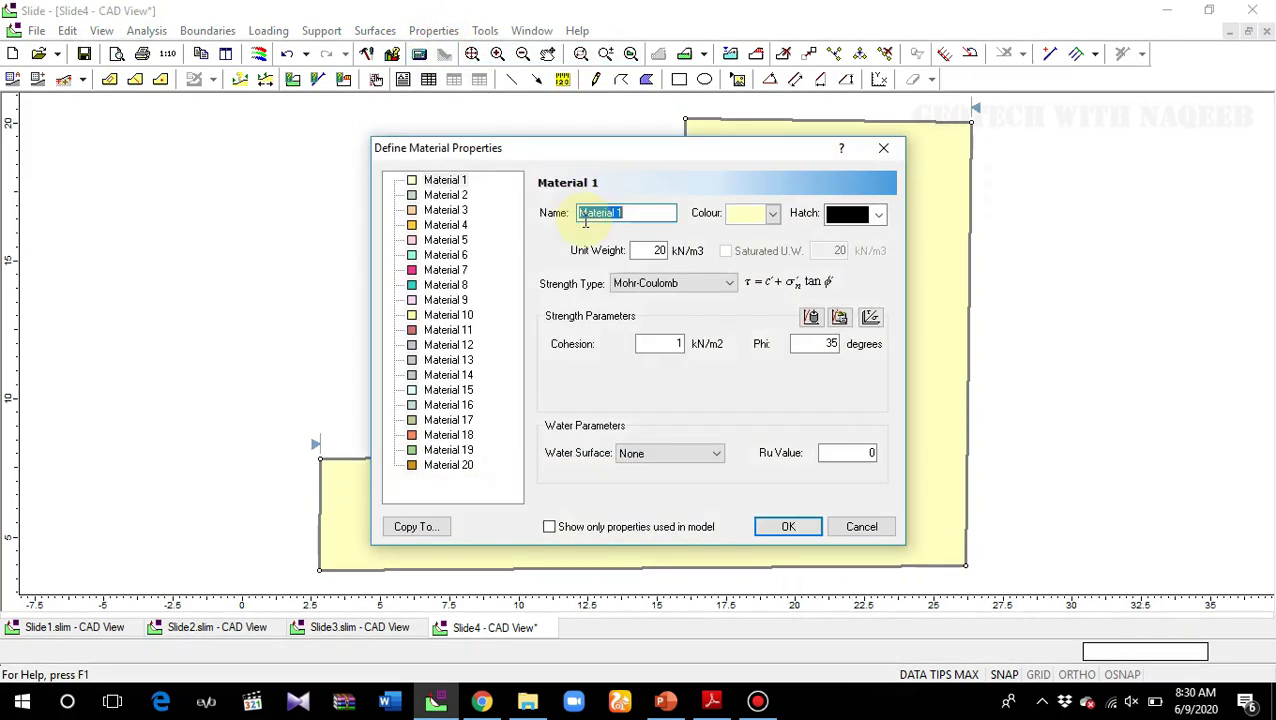
drag(612, 148, 248, 168)
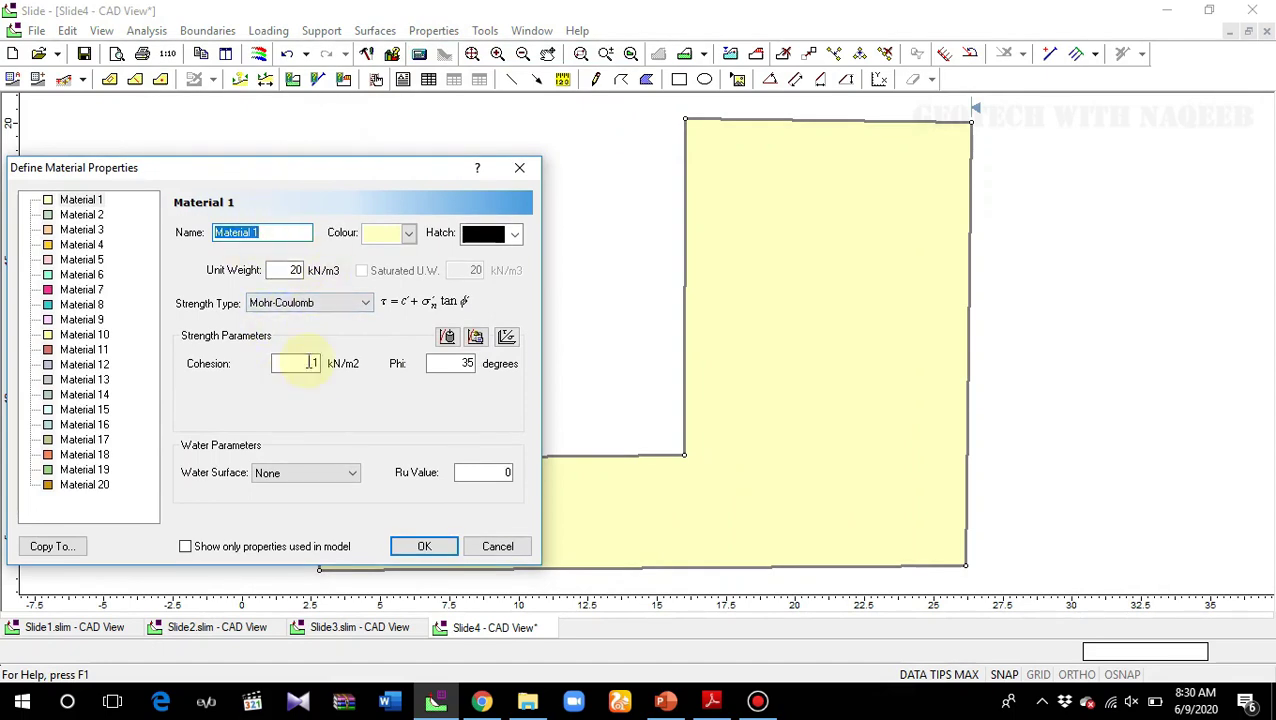
click(426, 548)
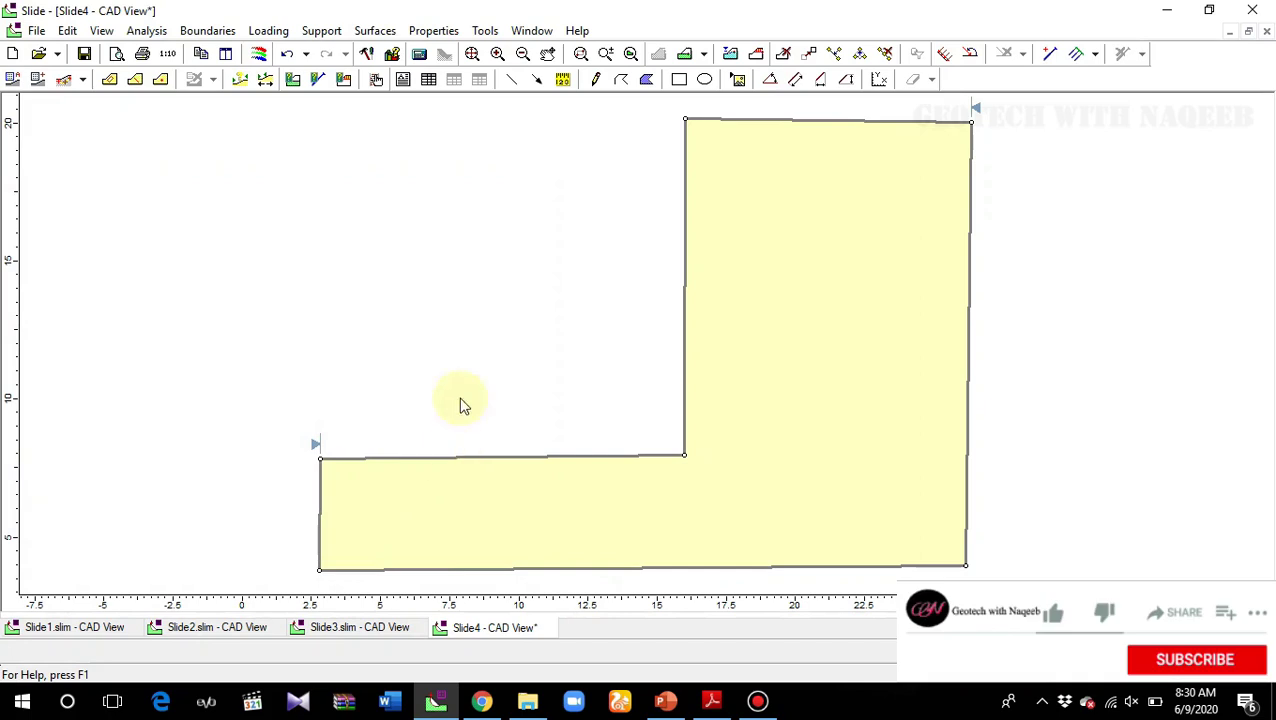
Add an automatic slip-centre search grid with 20 x 20 intervals
click(321, 31)
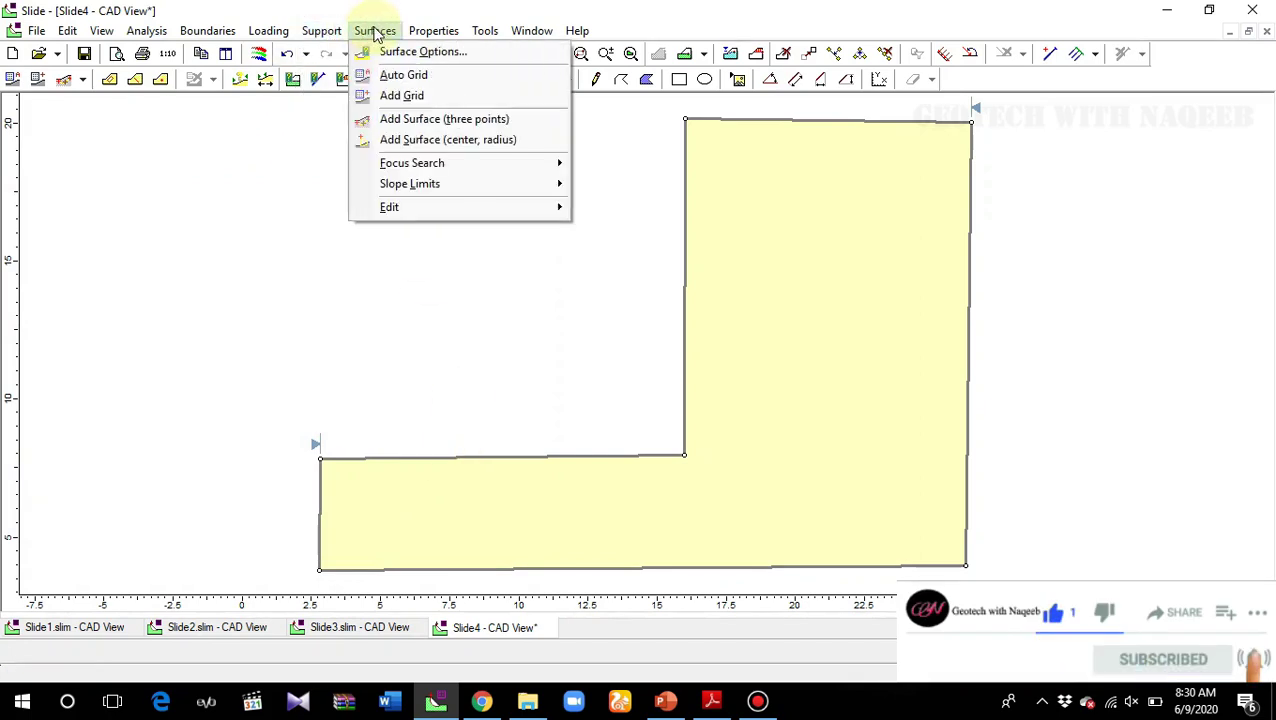
click(392, 75)
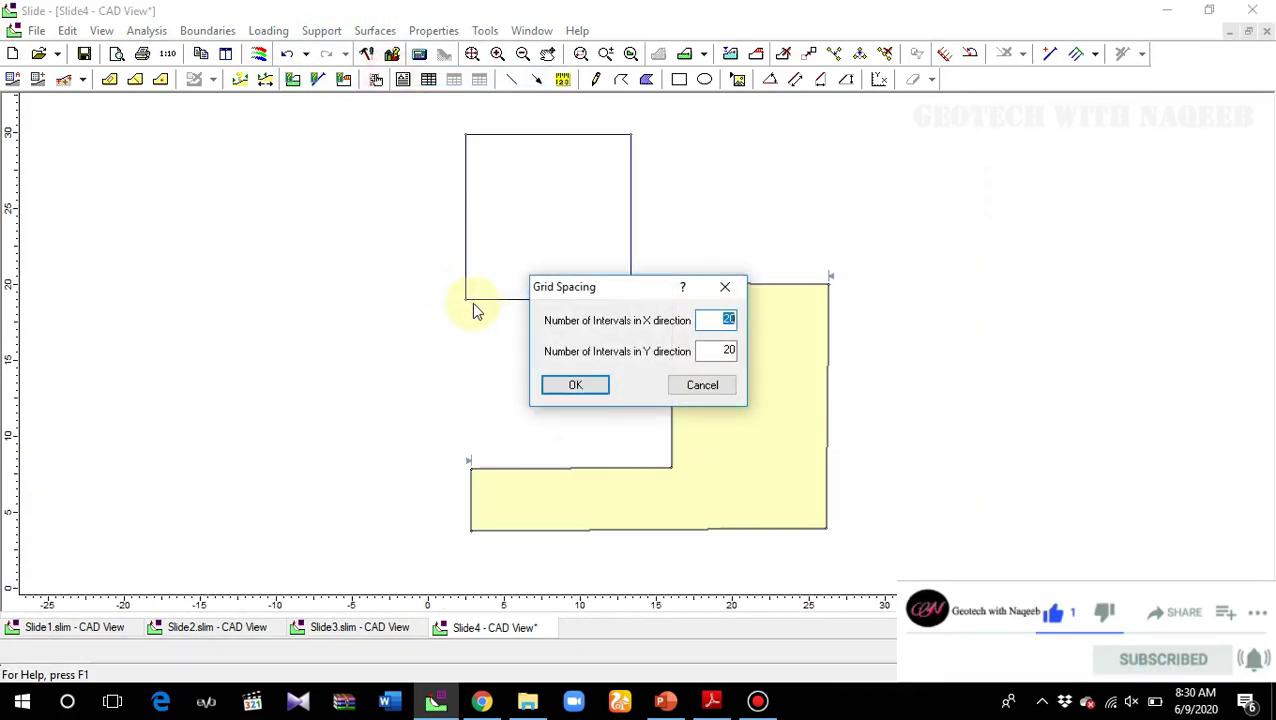
click(560, 386)
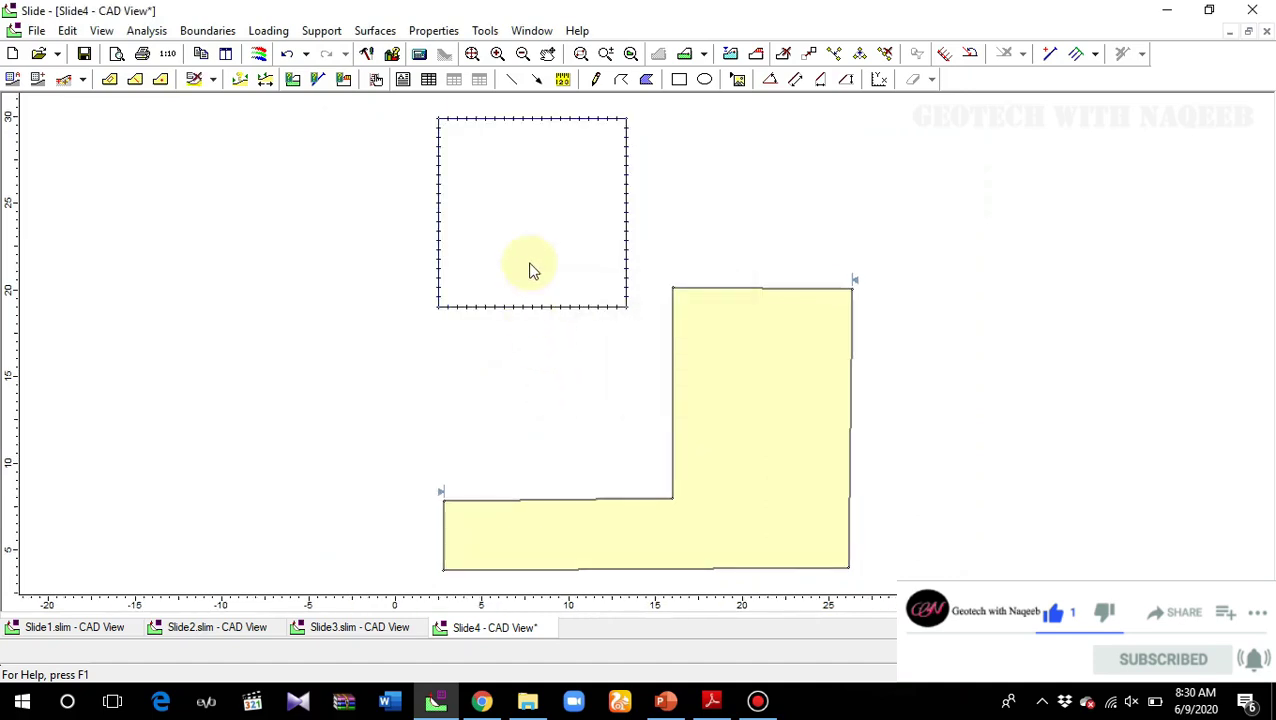
Turn on Show grid points in the Display Options
right_click(524, 236)
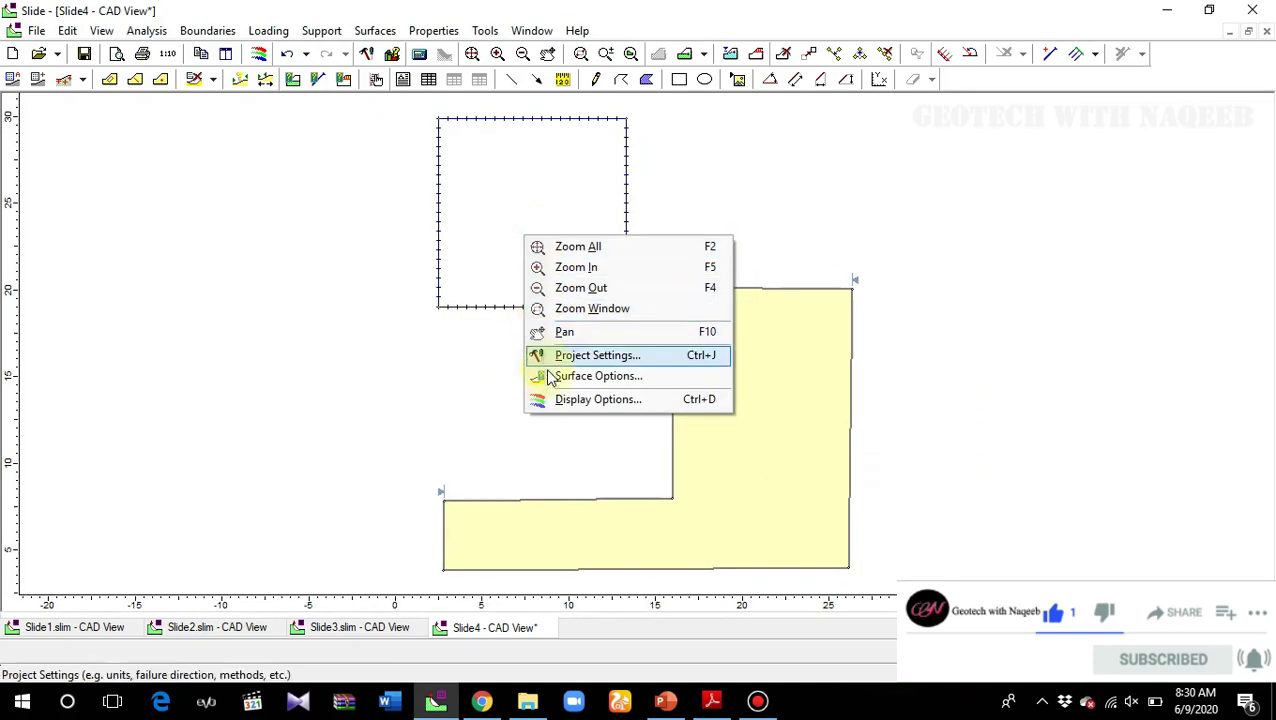
click(572, 399)
click(420, 291)
click(553, 557)
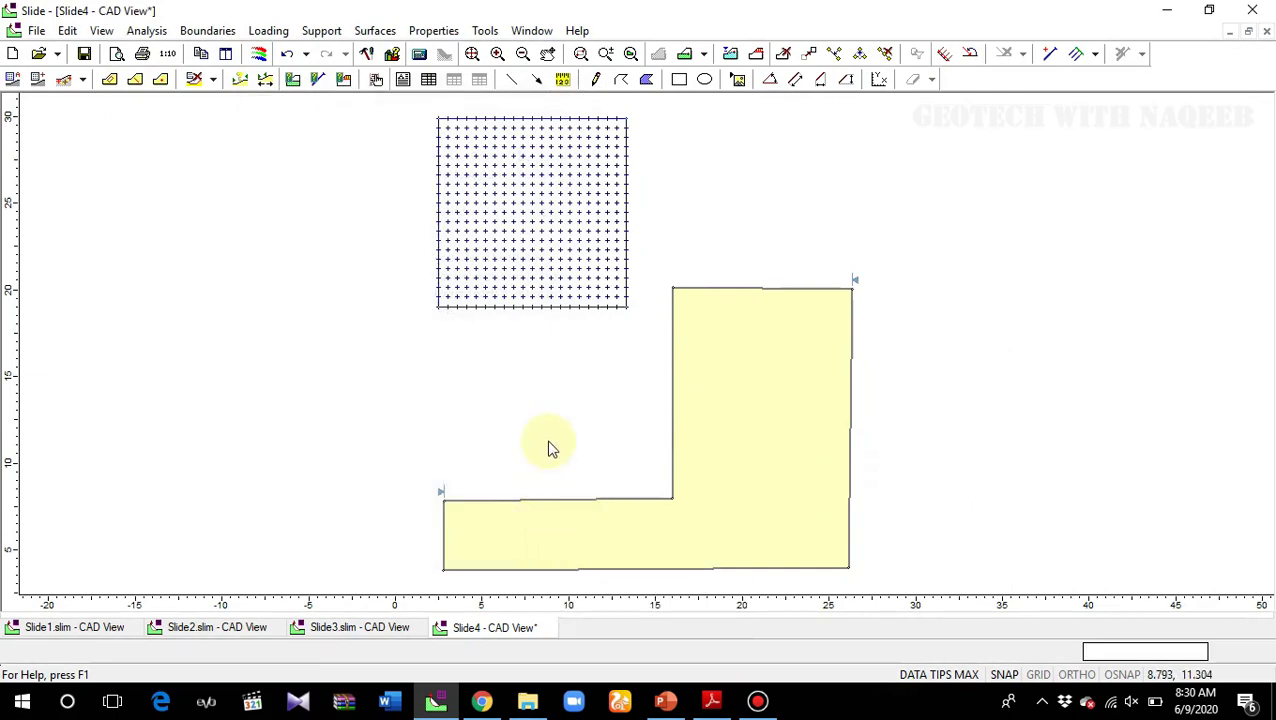
mouse_move(703, 358)
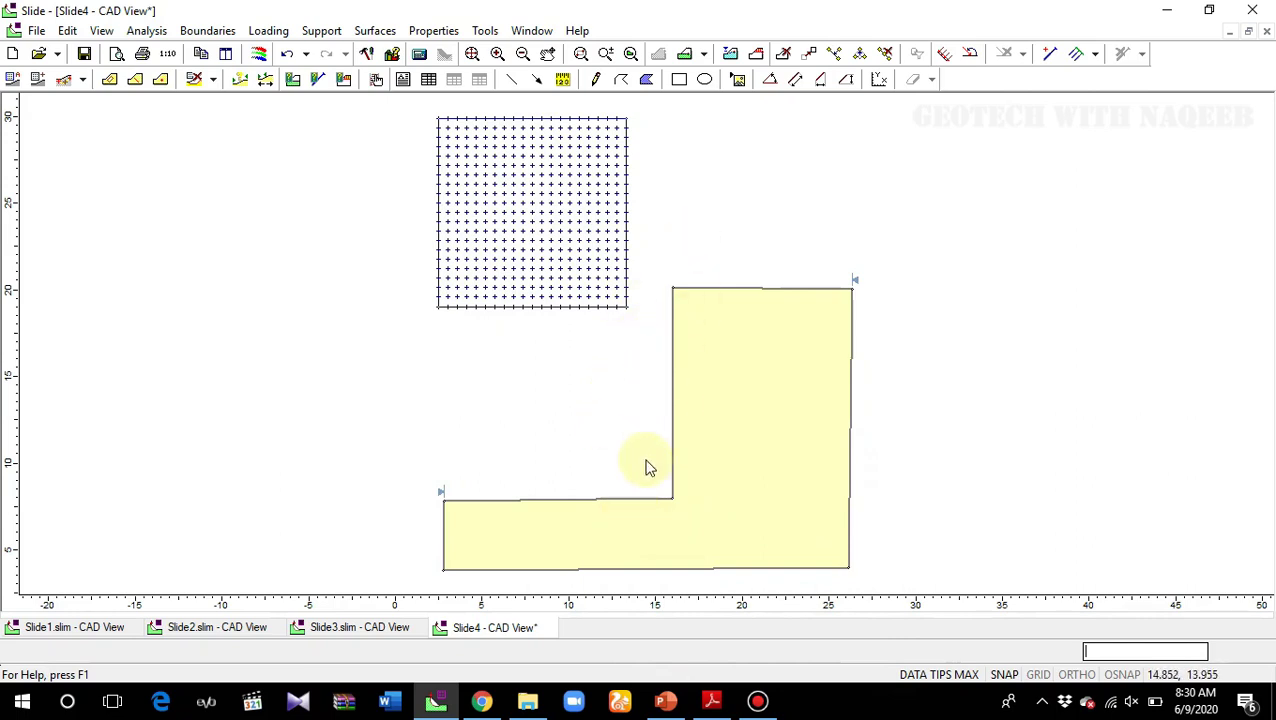
Save the model as Slide4.slim and compute the slope stability analysis
click(150, 30)
click(163, 97)
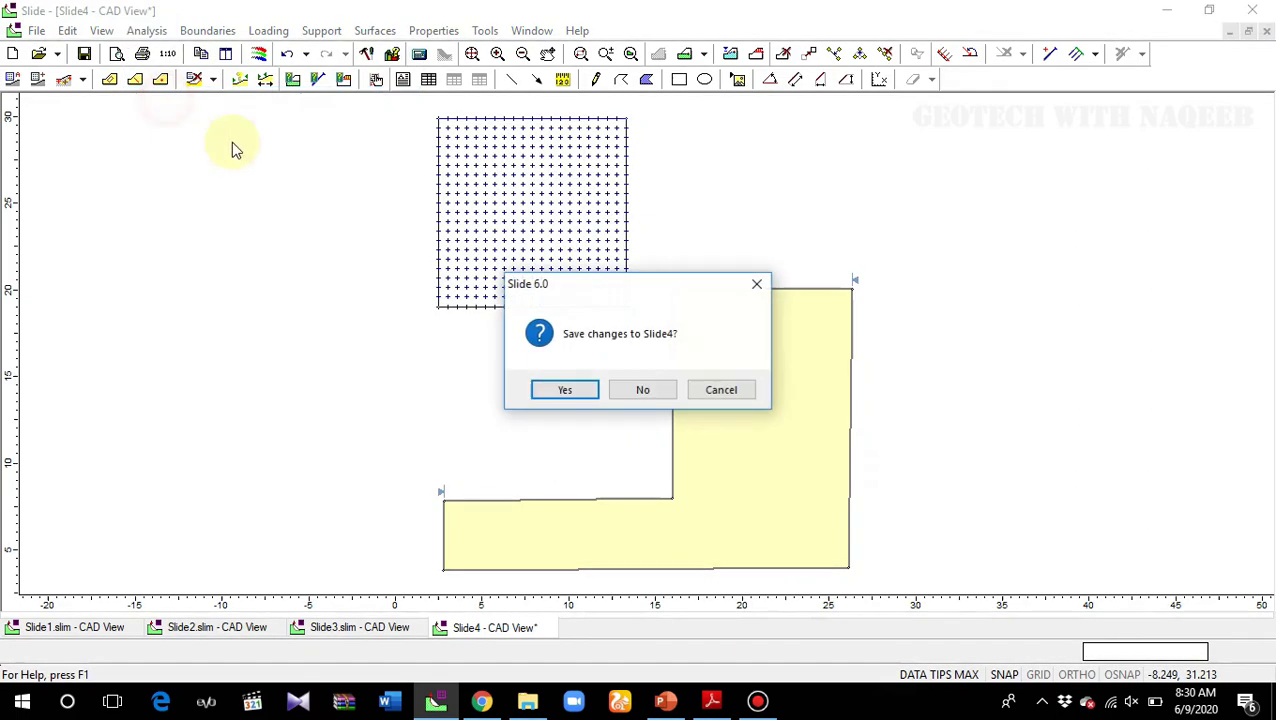
click(564, 390)
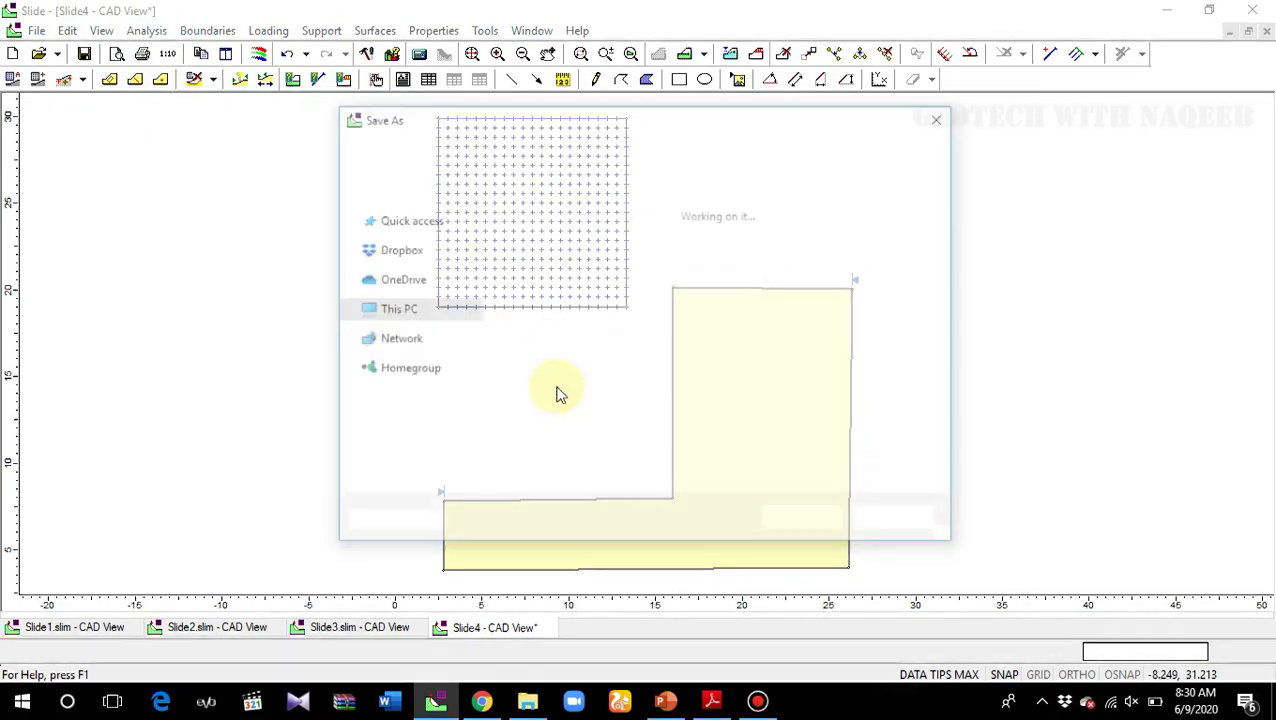
click(796, 524)
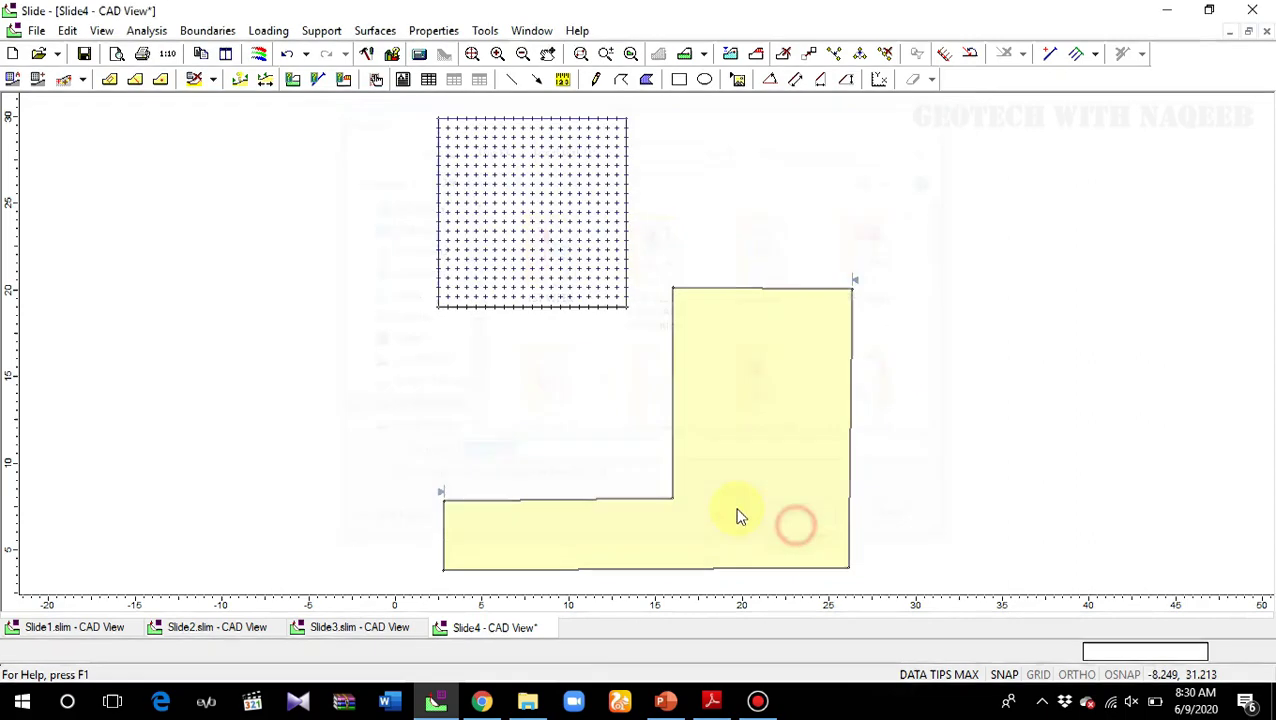
Review the Interpret results (minimum safety factor 0.251), return to the modeler, then bring up the browser
click(137, 32)
click(134, 117)
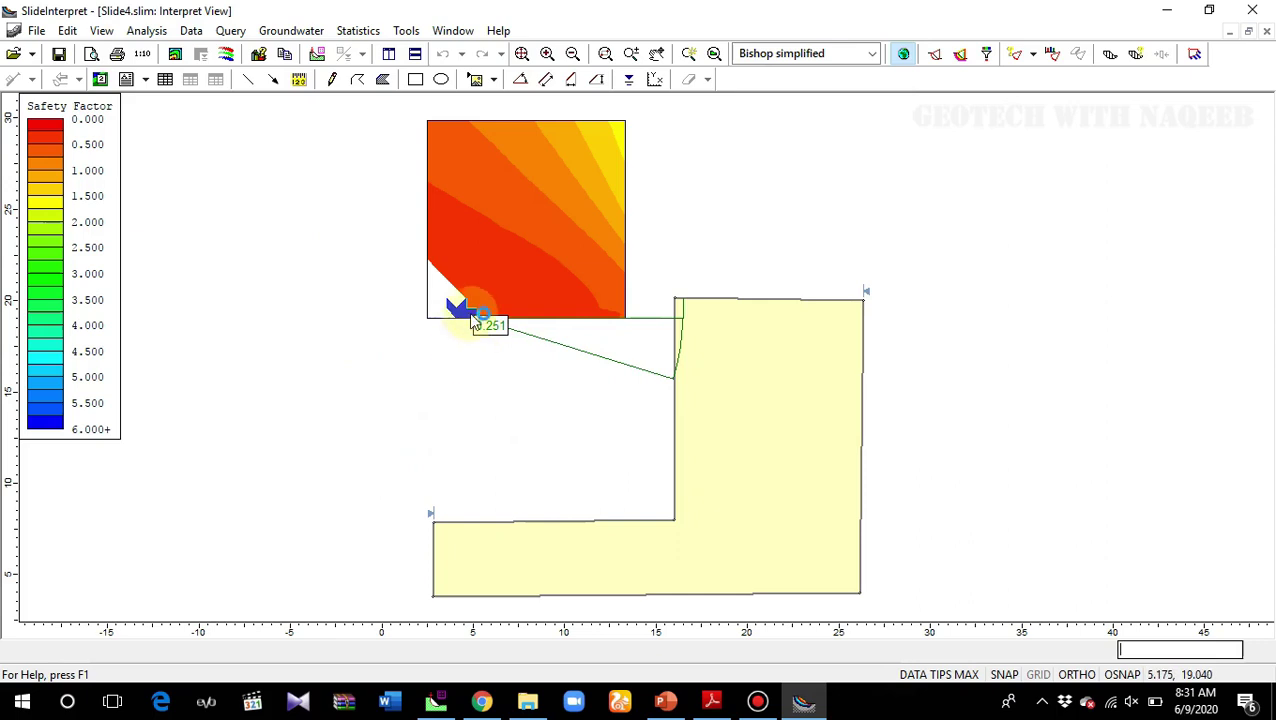
click(148, 31)
click(158, 76)
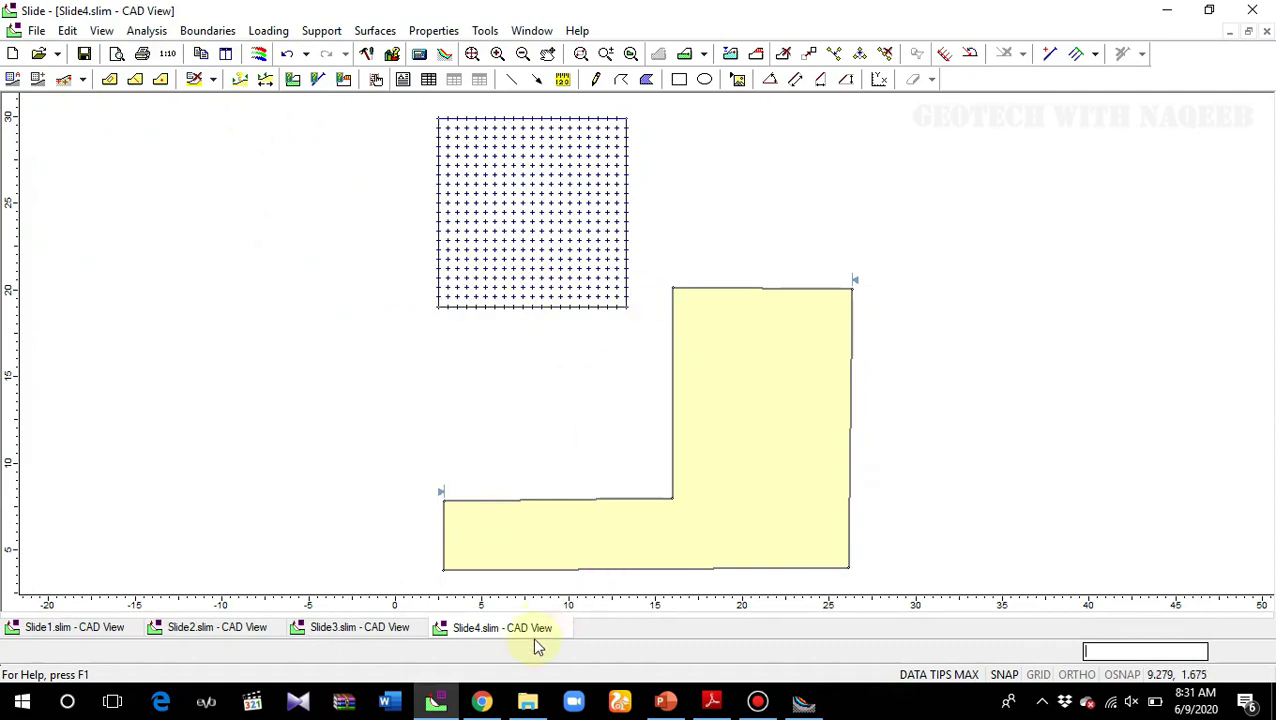
click(481, 702)
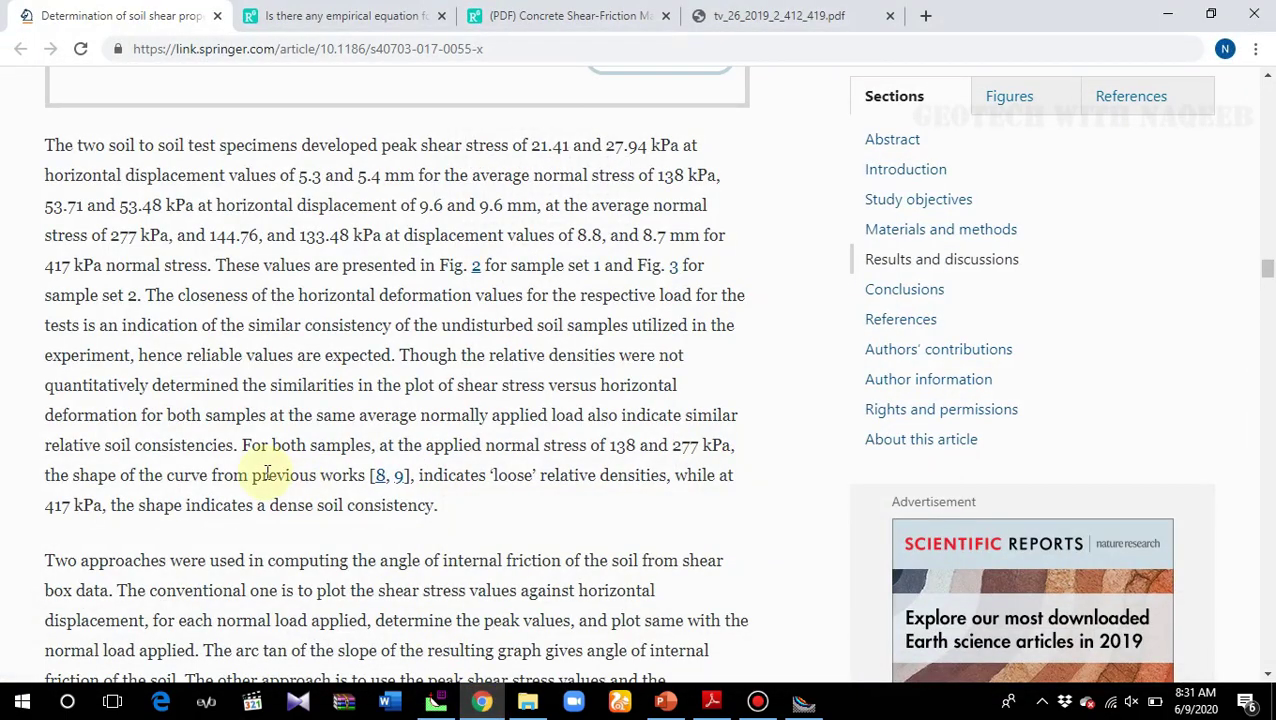
Scroll the Springer shear-test article back up to its title and abstract
scroll(268, 480, up, 4)
scroll(268, 480, up, 12)
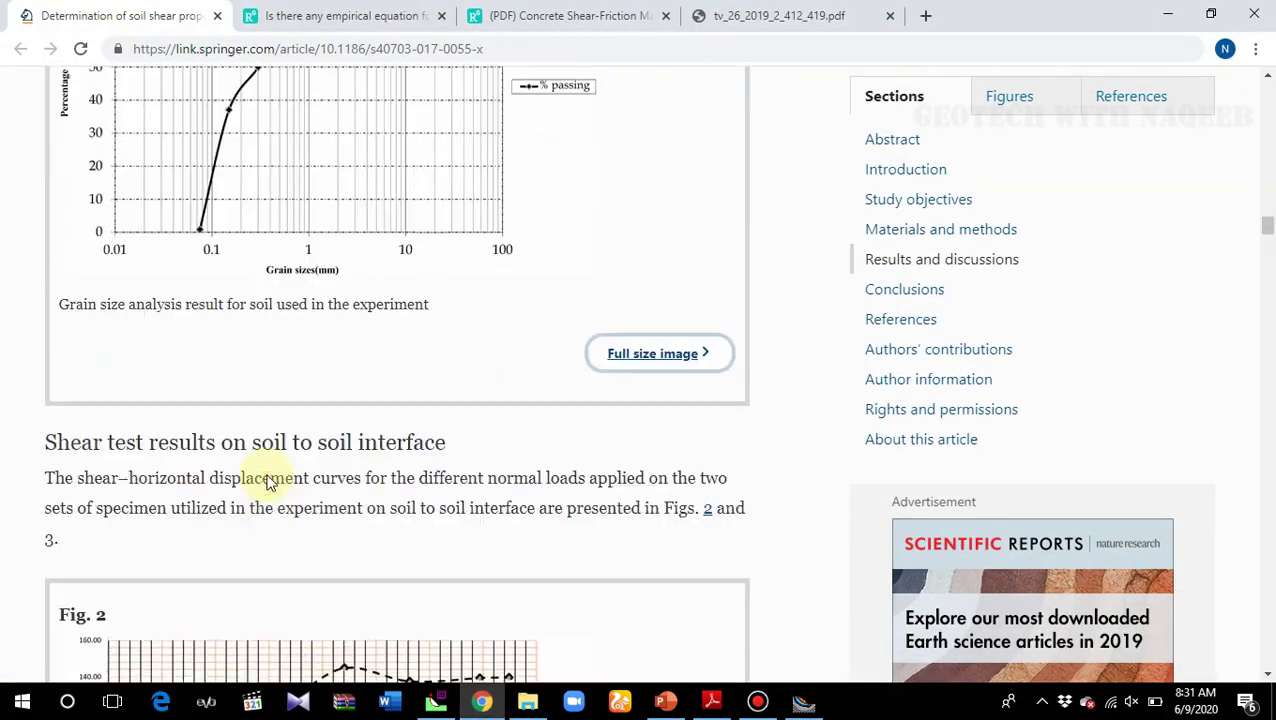
scroll(268, 476, up, 15)
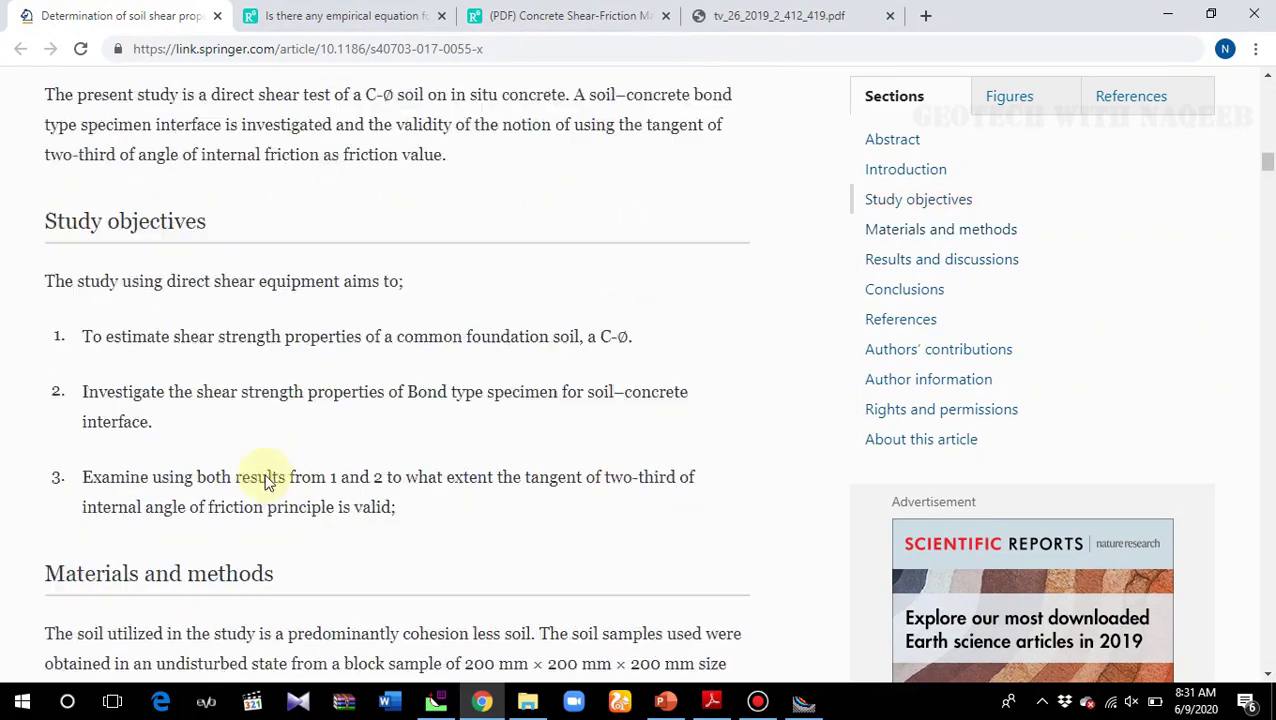
scroll(265, 476, up, 10)
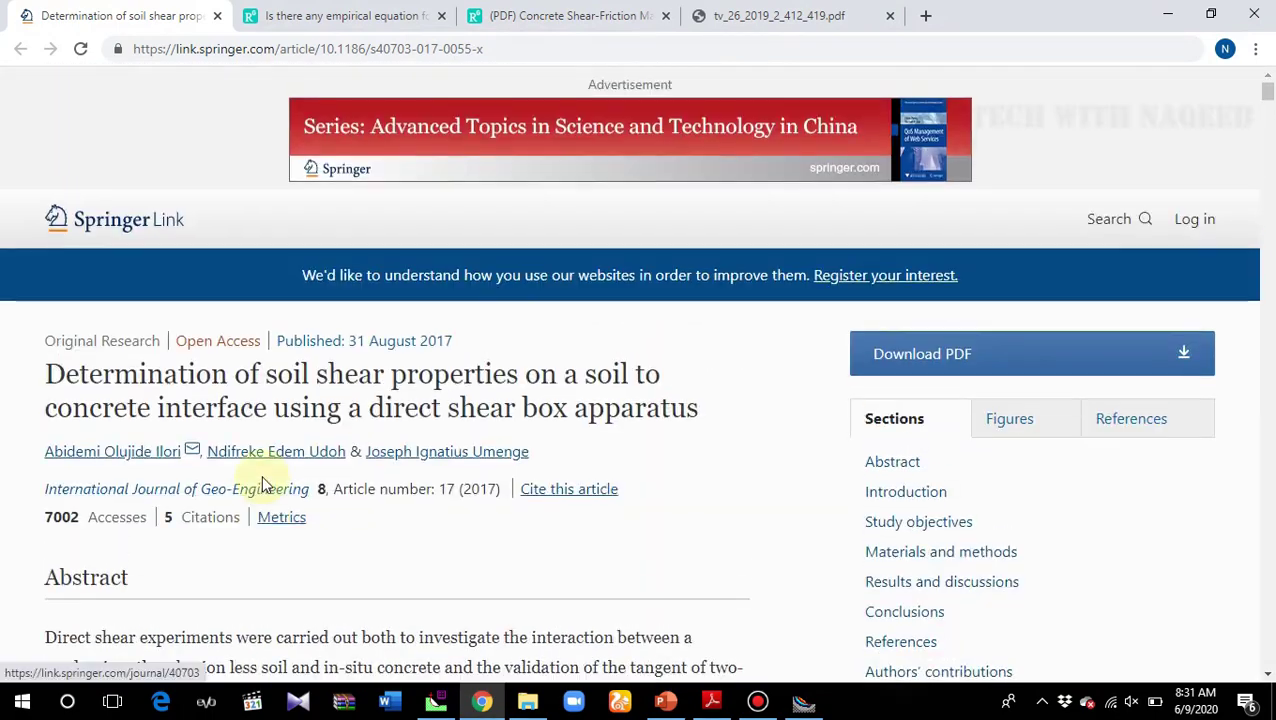
scroll(262, 480, down, 1)
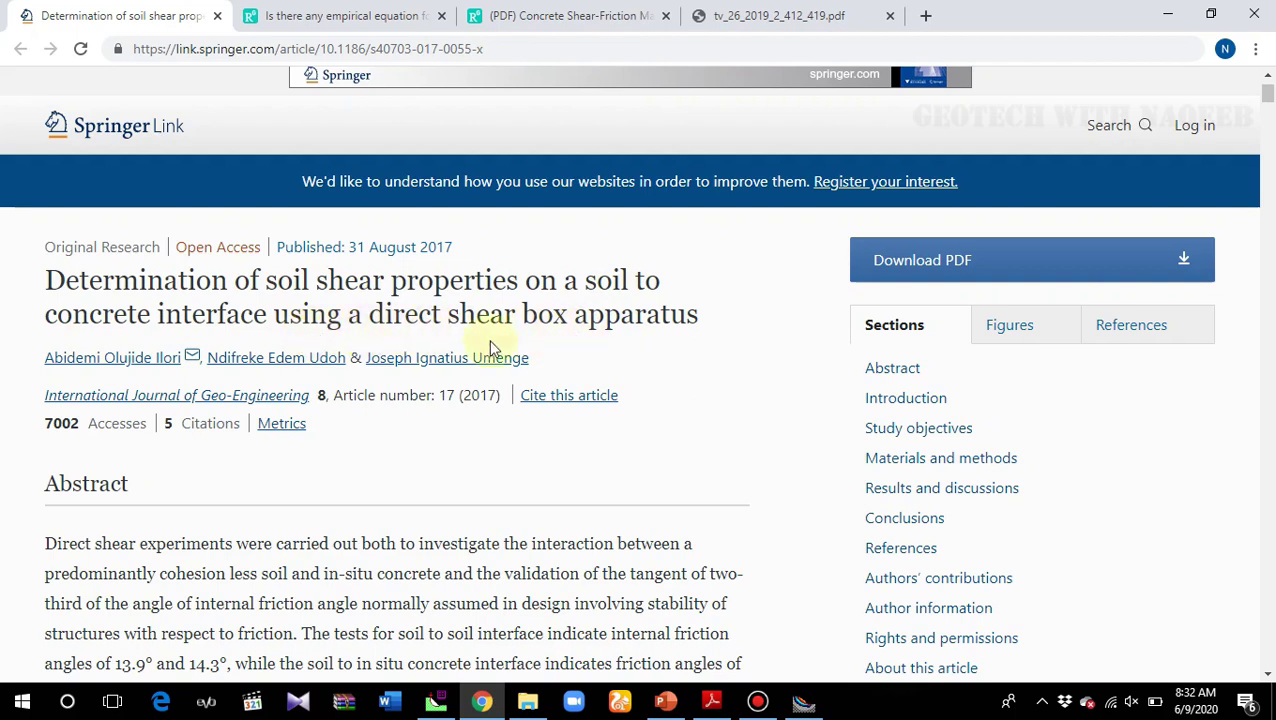
scroll(303, 490, down, 1)
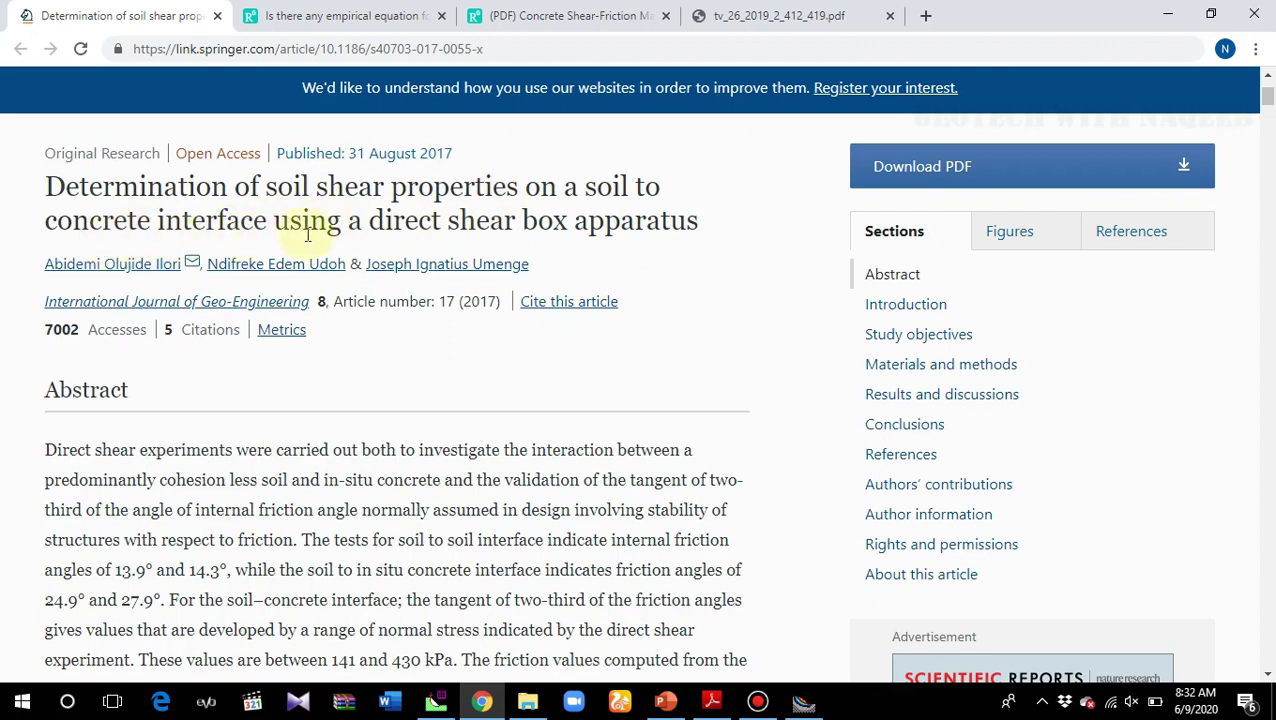
Scroll the article down to the soil-to-soil peak shear stress results, then return to Slide
scroll(330, 260, down, 2)
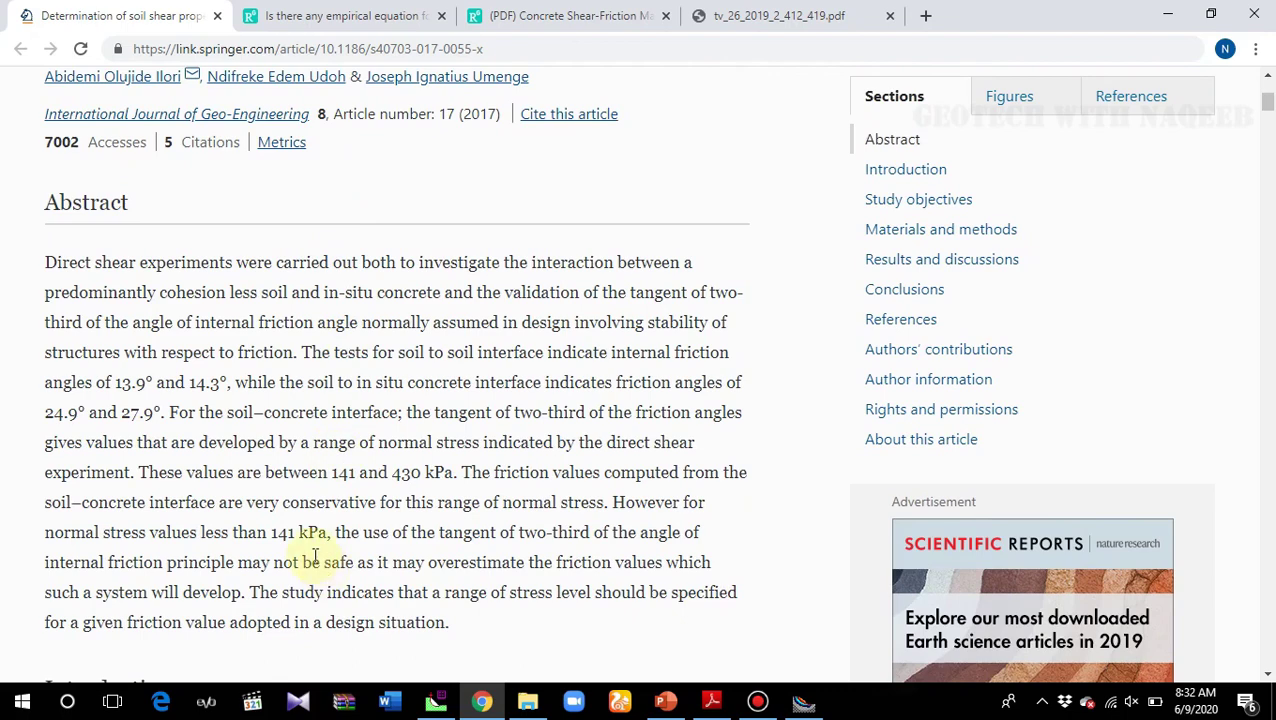
scroll(197, 498, down, 2)
scroll(197, 498, down, 7)
scroll(195, 500, up, 3)
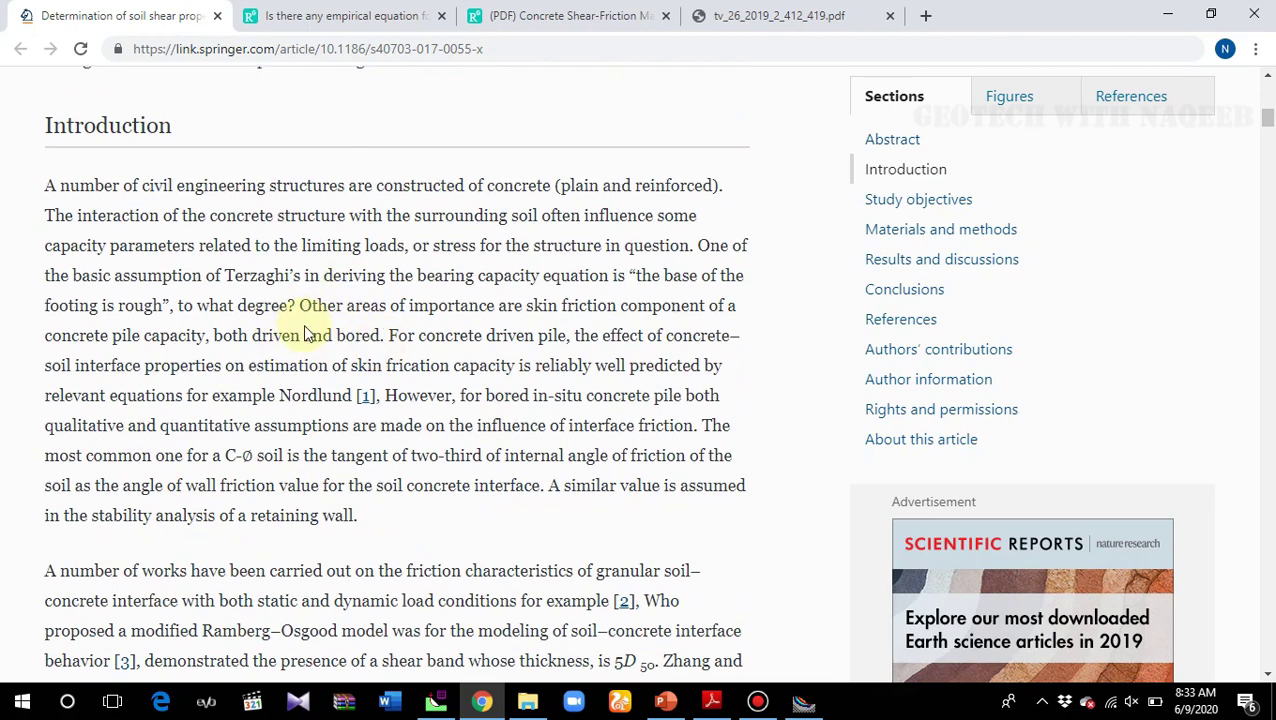
scroll(307, 336, down, 10)
scroll(307, 332, down, 15)
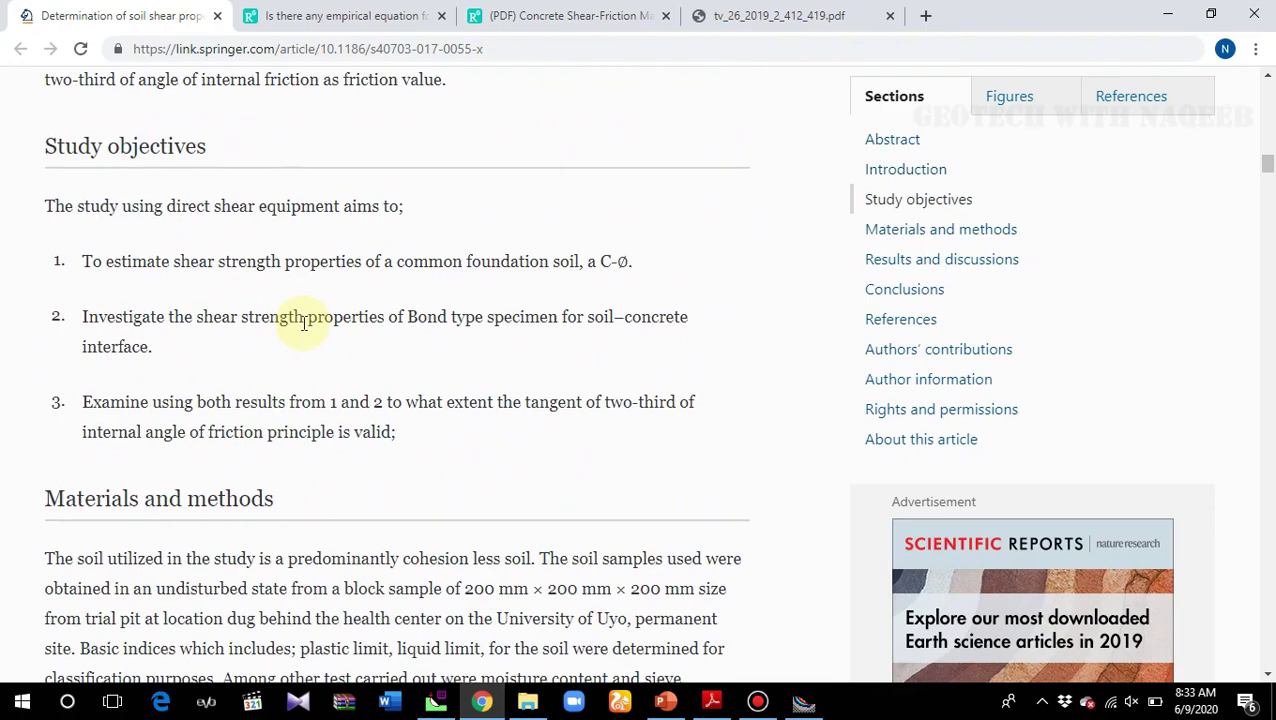
scroll(307, 332, down, 15)
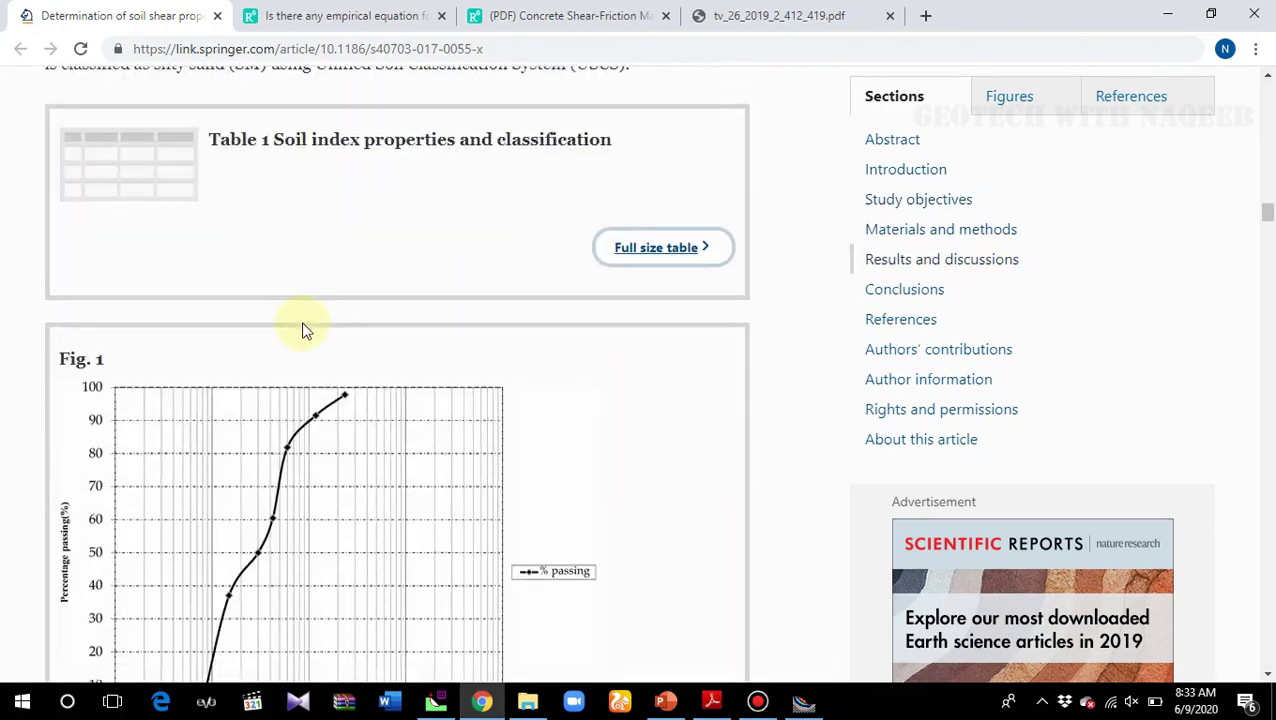
scroll(307, 332, down, 6)
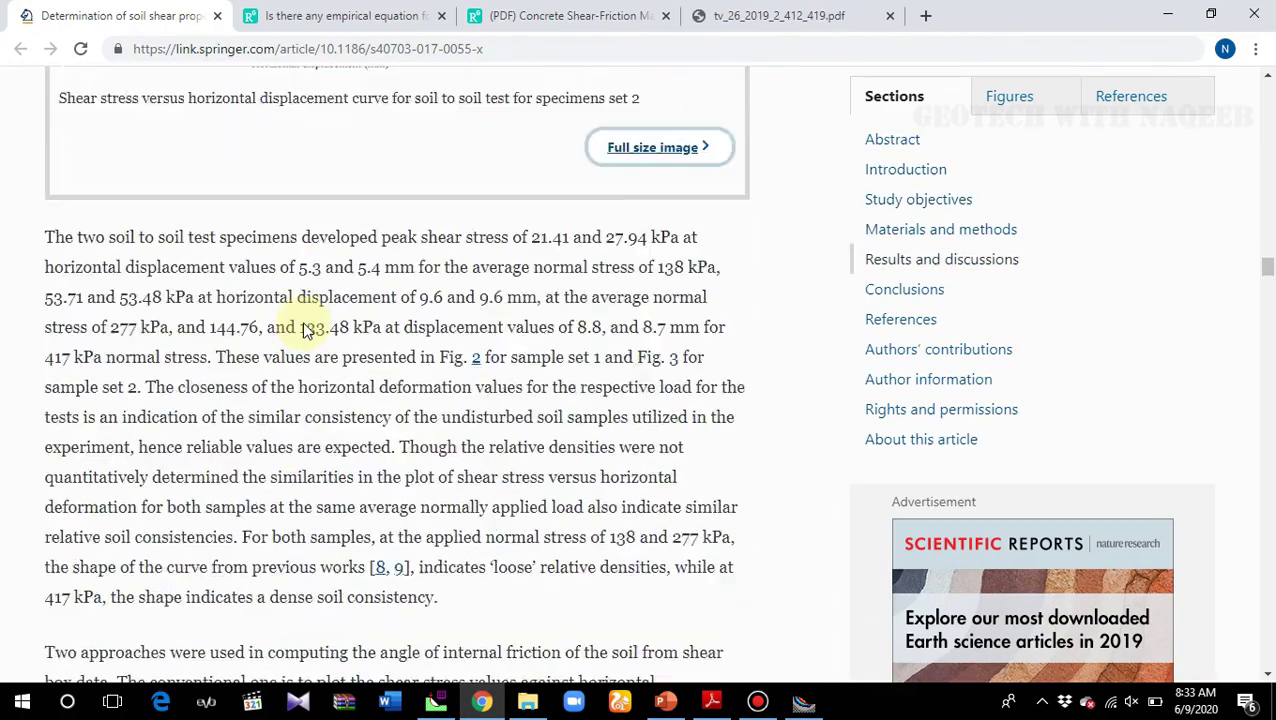
scroll(307, 332, up, 2)
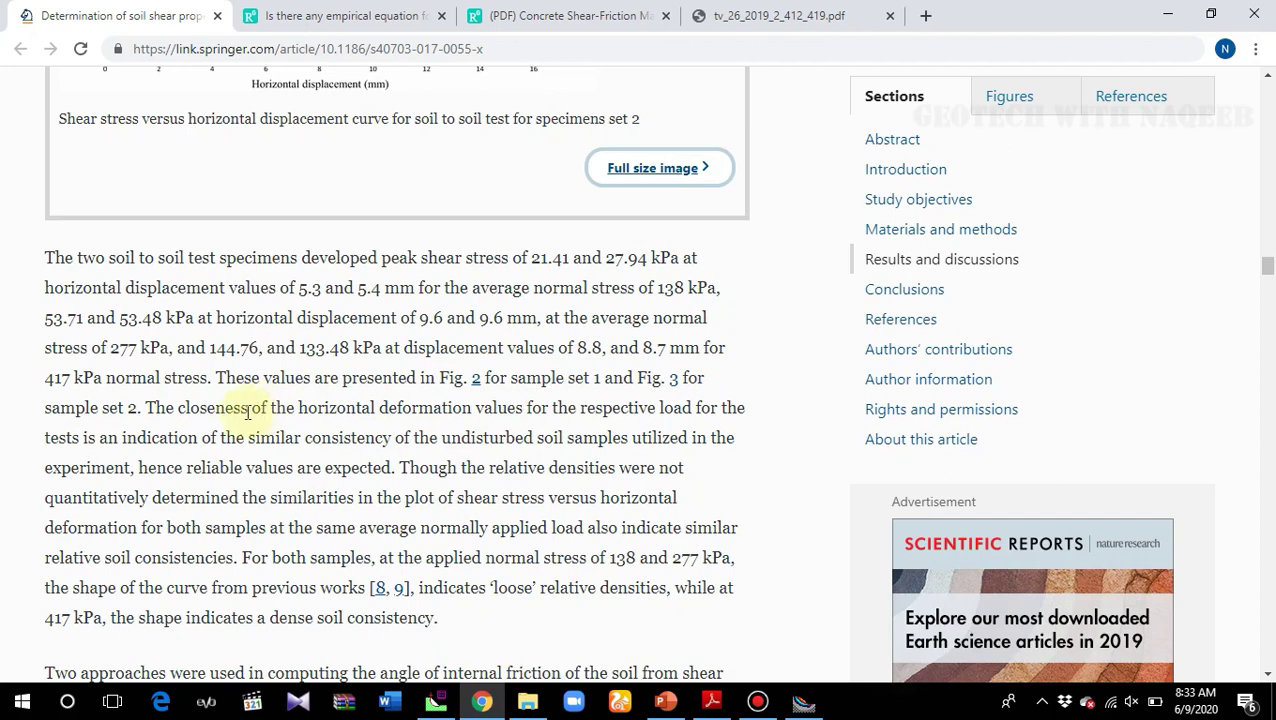
click(435, 701)
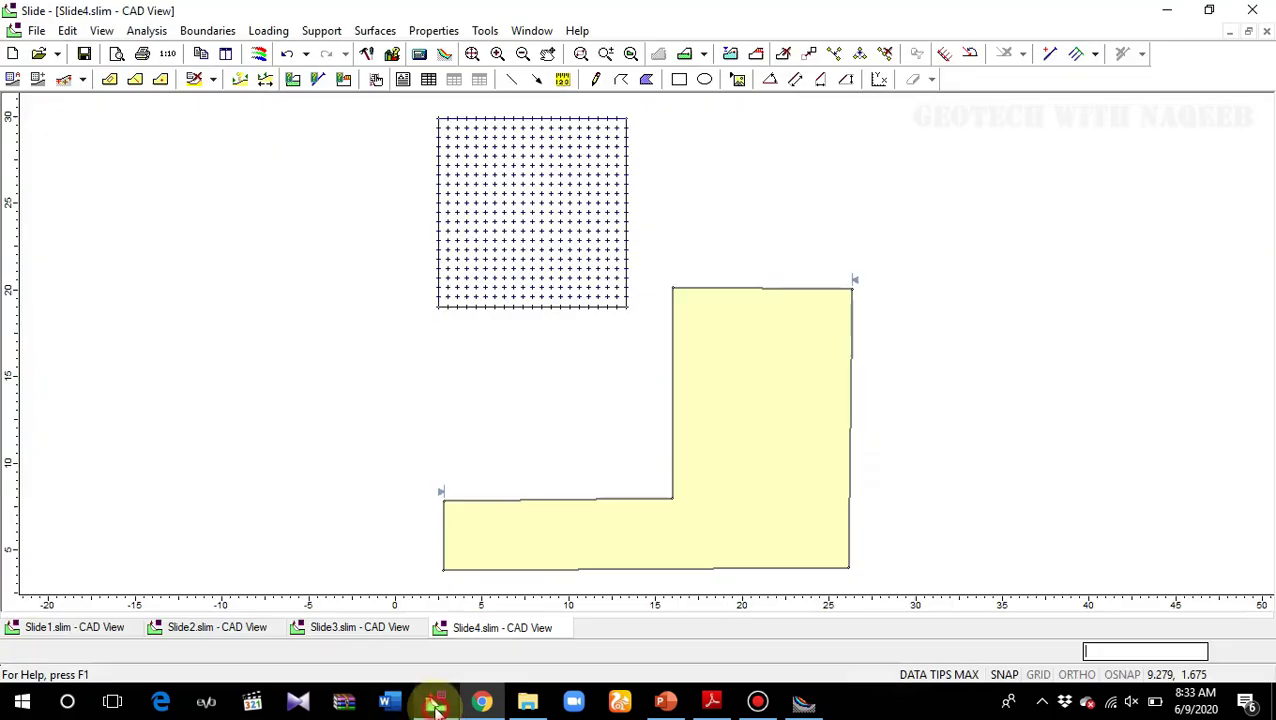
Switch to the tv_26_2019_2_412_419.pdf tab in Chrome and scroll to its top
click(433, 700)
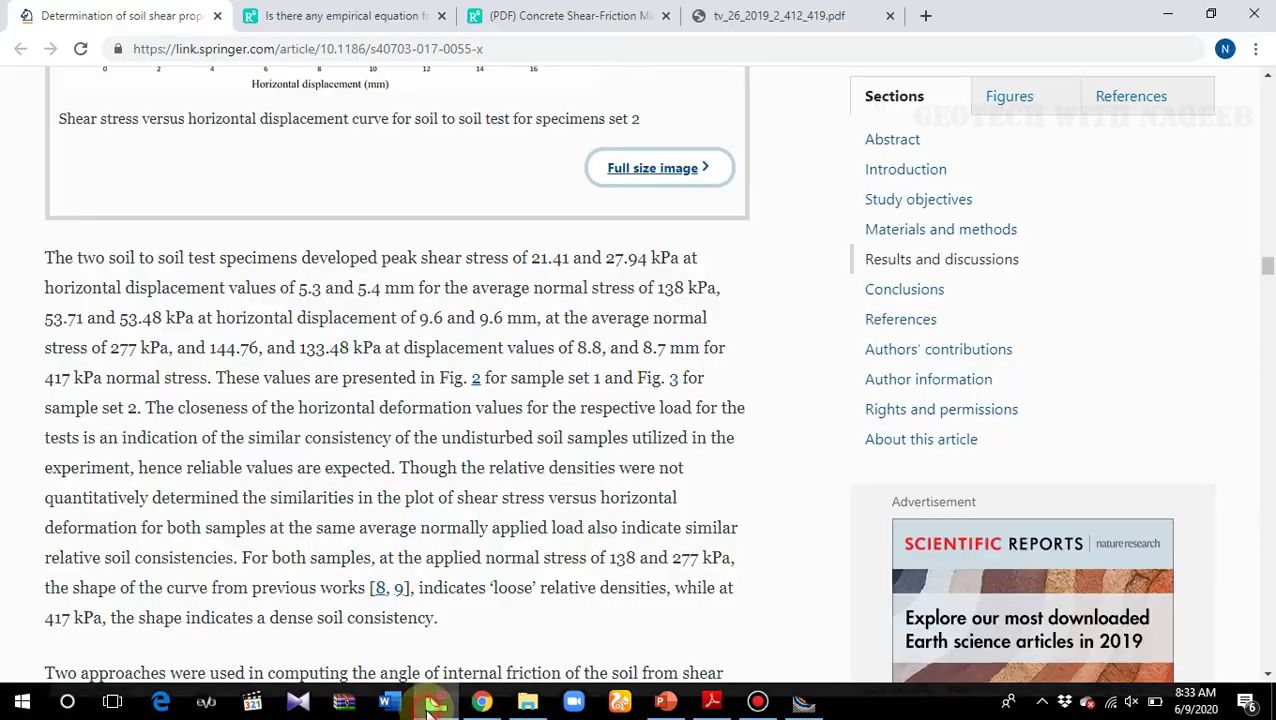
click(766, 16)
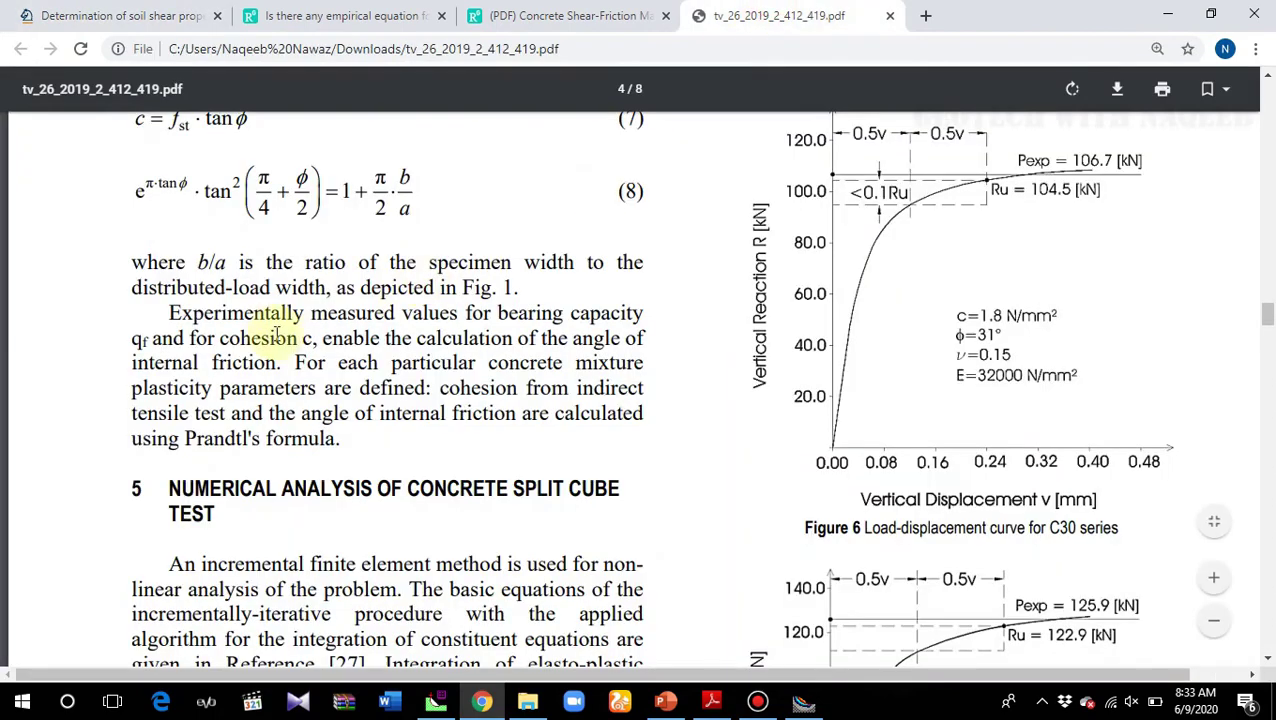
scroll(265, 250, up, 1)
scroll(270, 325, up, 2)
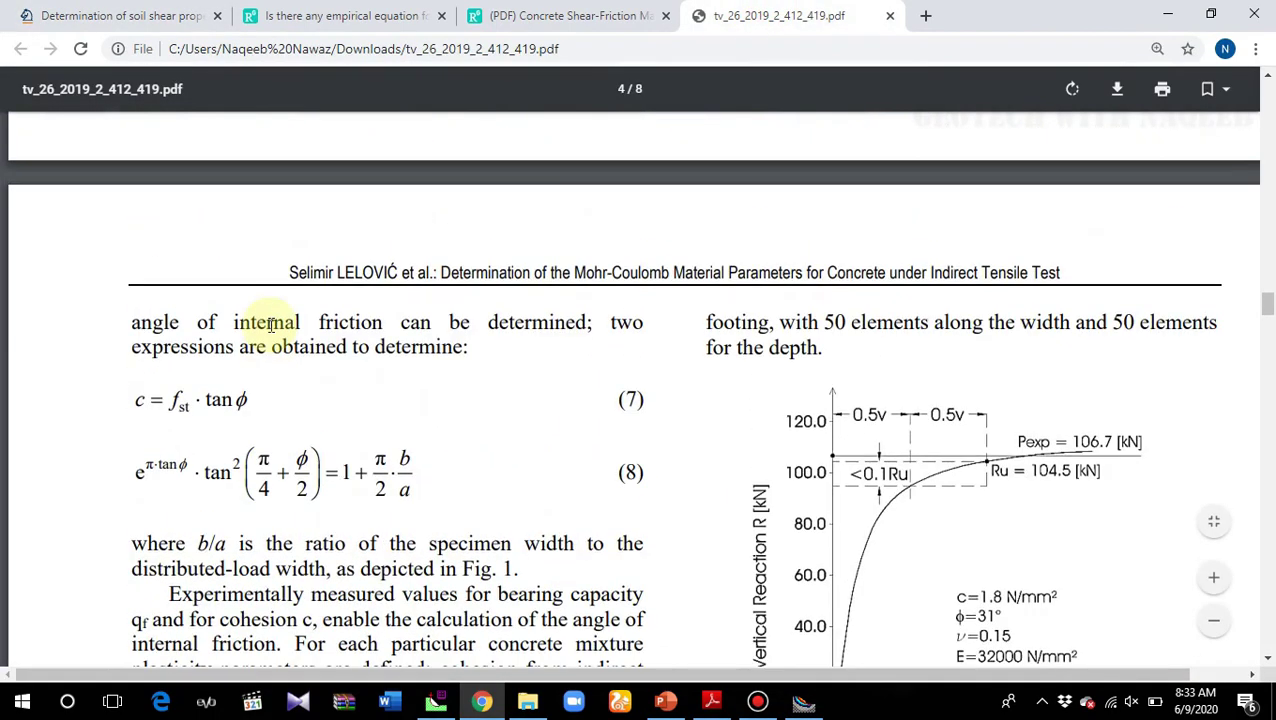
scroll(285, 398, up, 6)
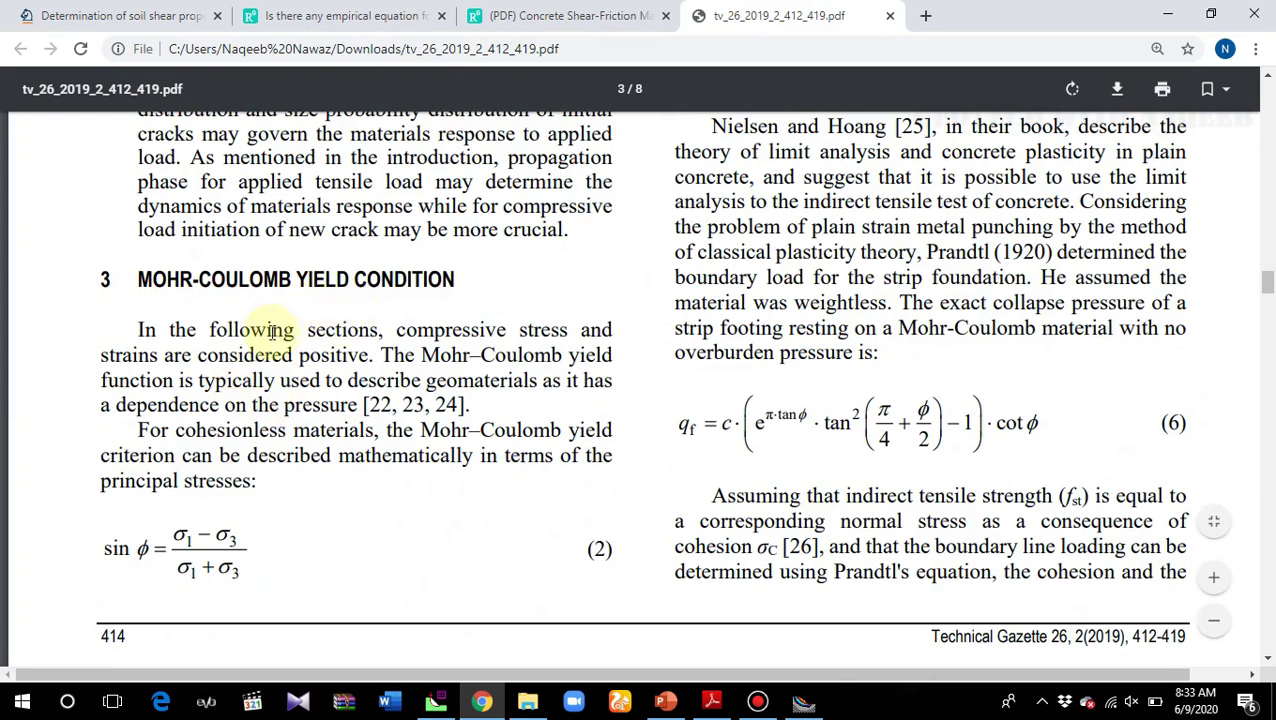
Scroll through the PDF's Mohr-Coulomb equations and Table 3 results, then return to Slide
scroll(419, 405, down, 2)
scroll(419, 411, down, 3)
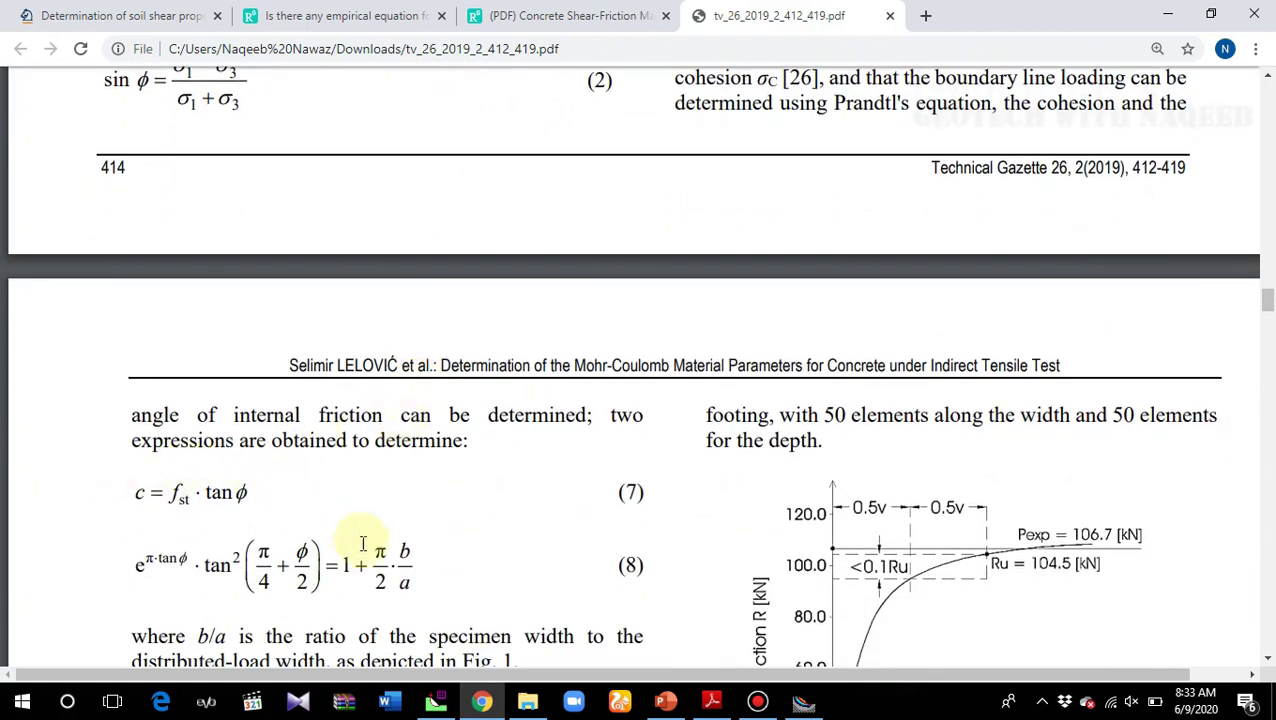
scroll(185, 504, down, 15)
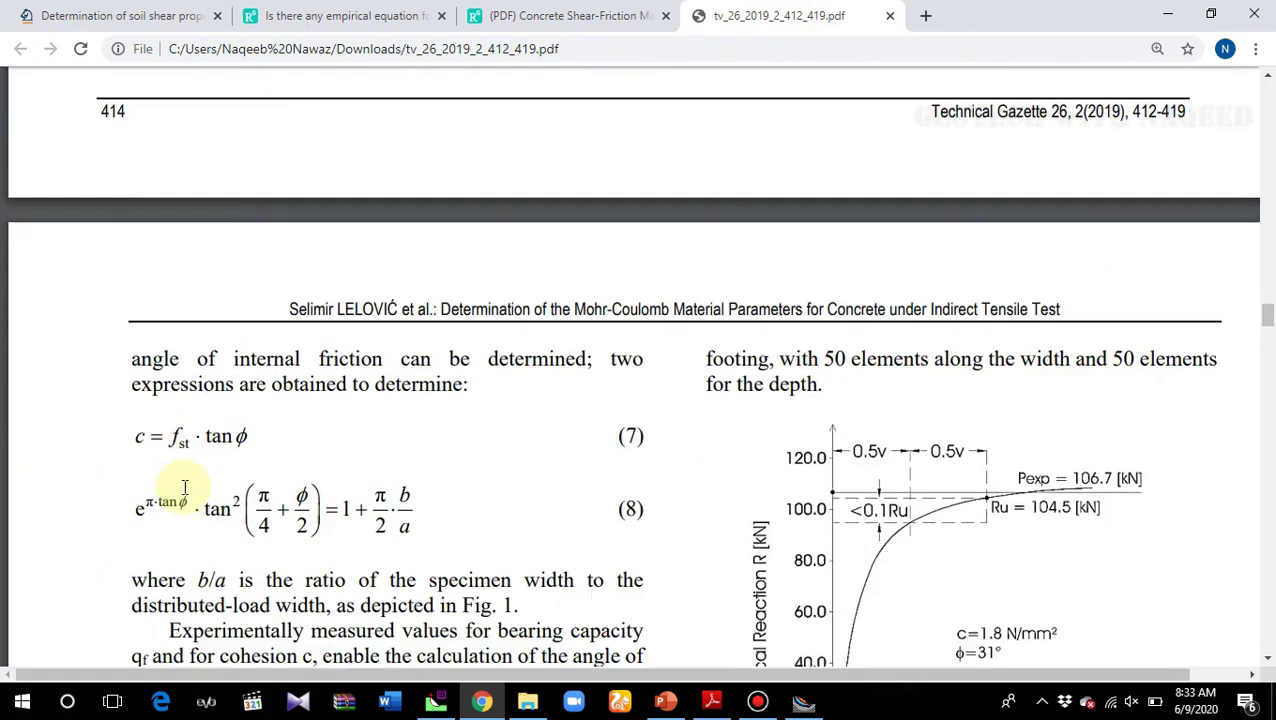
scroll(190, 490, down, 9)
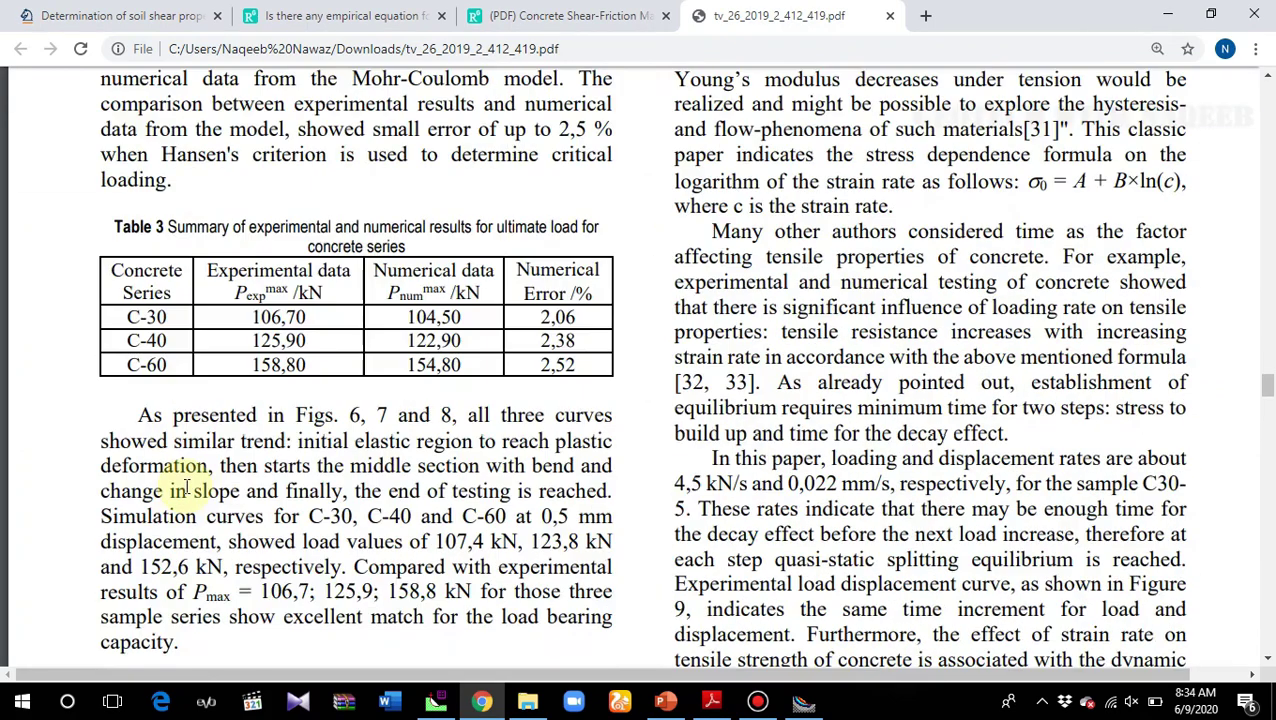
scroll(215, 482, up, 3)
scroll(375, 500, down, 1)
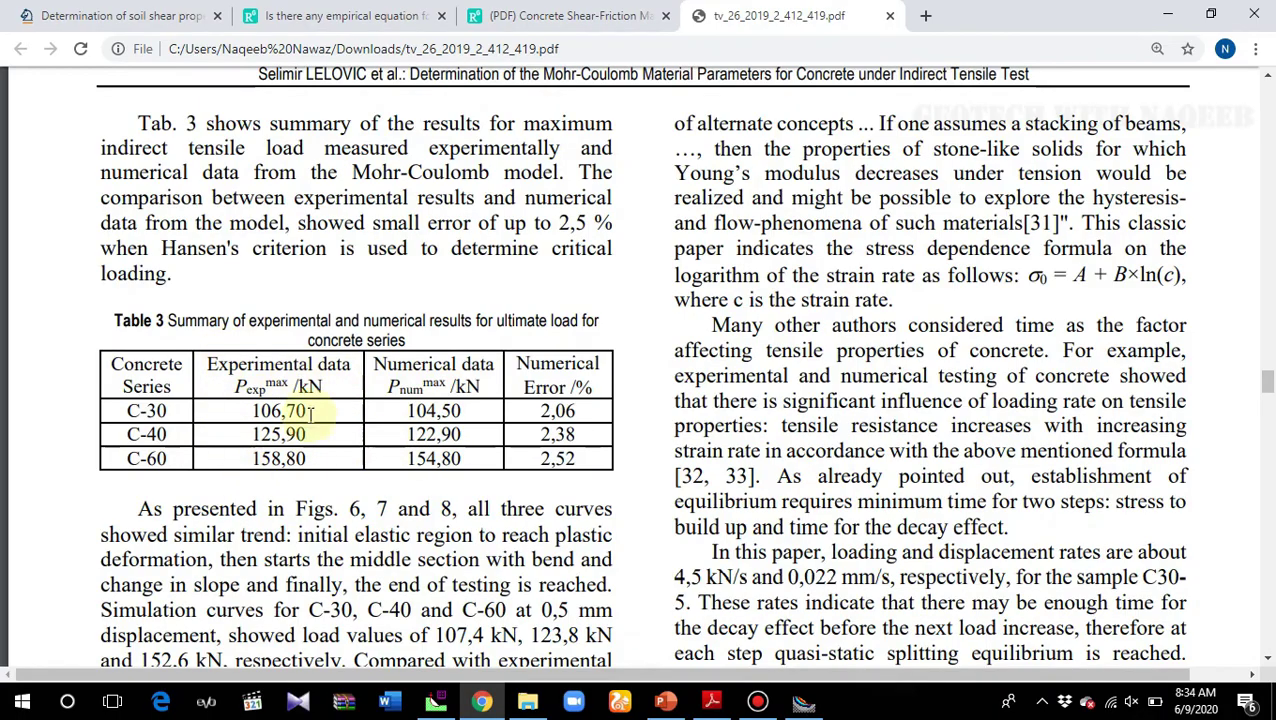
scroll(366, 400, down, 4)
scroll(368, 395, down, 20)
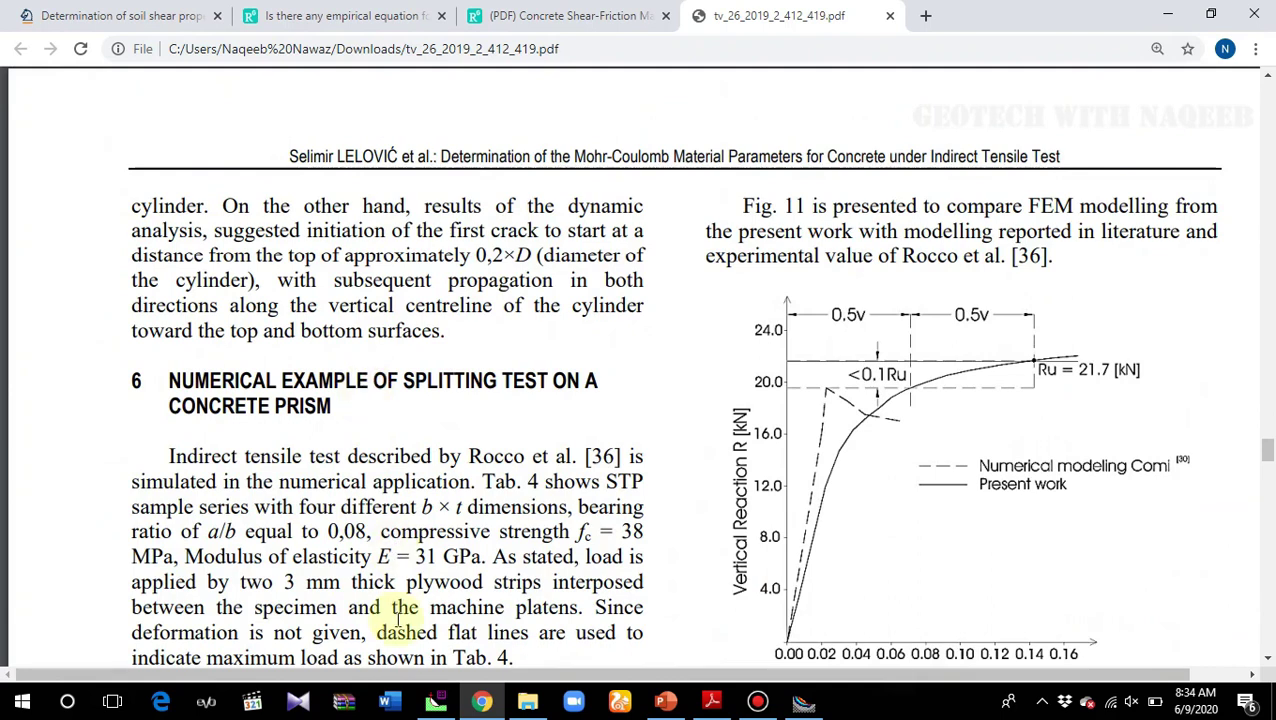
click(441, 705)
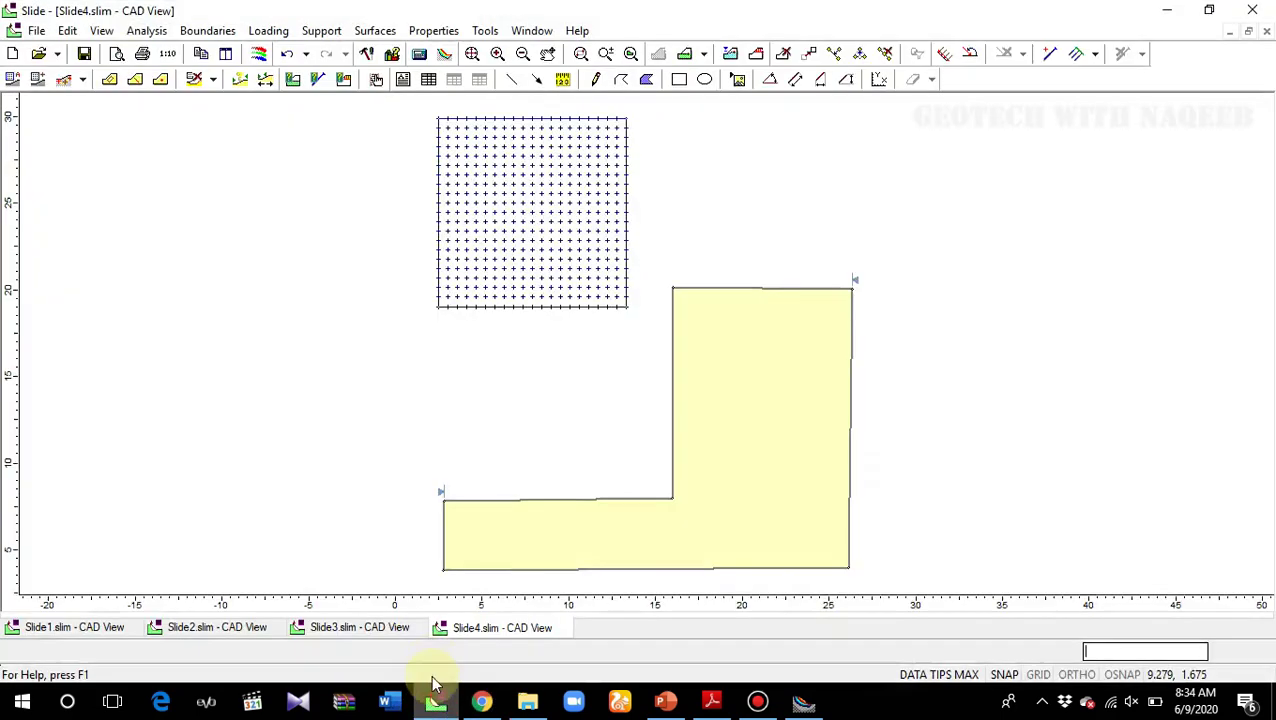
Draw a material boundary tracing a thin wall stem down the inner face and a base slab from about x=14 to x=20
mouse_move(541, 517)
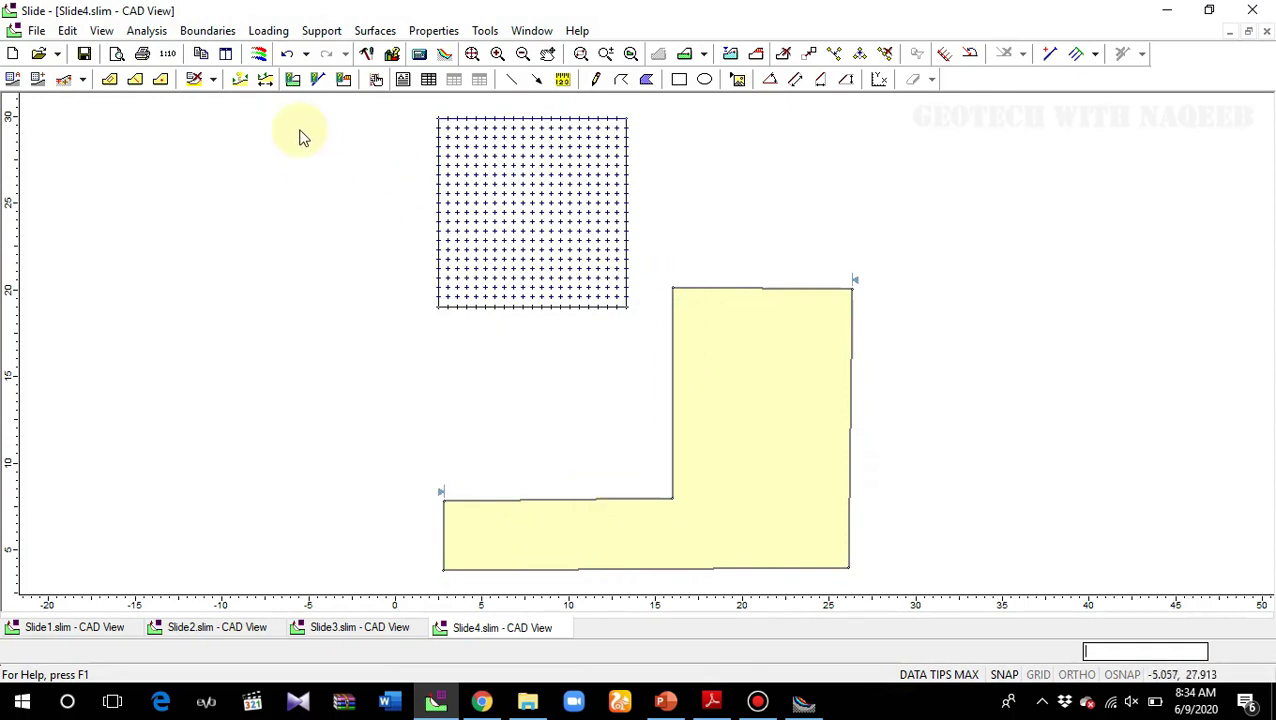
click(213, 32)
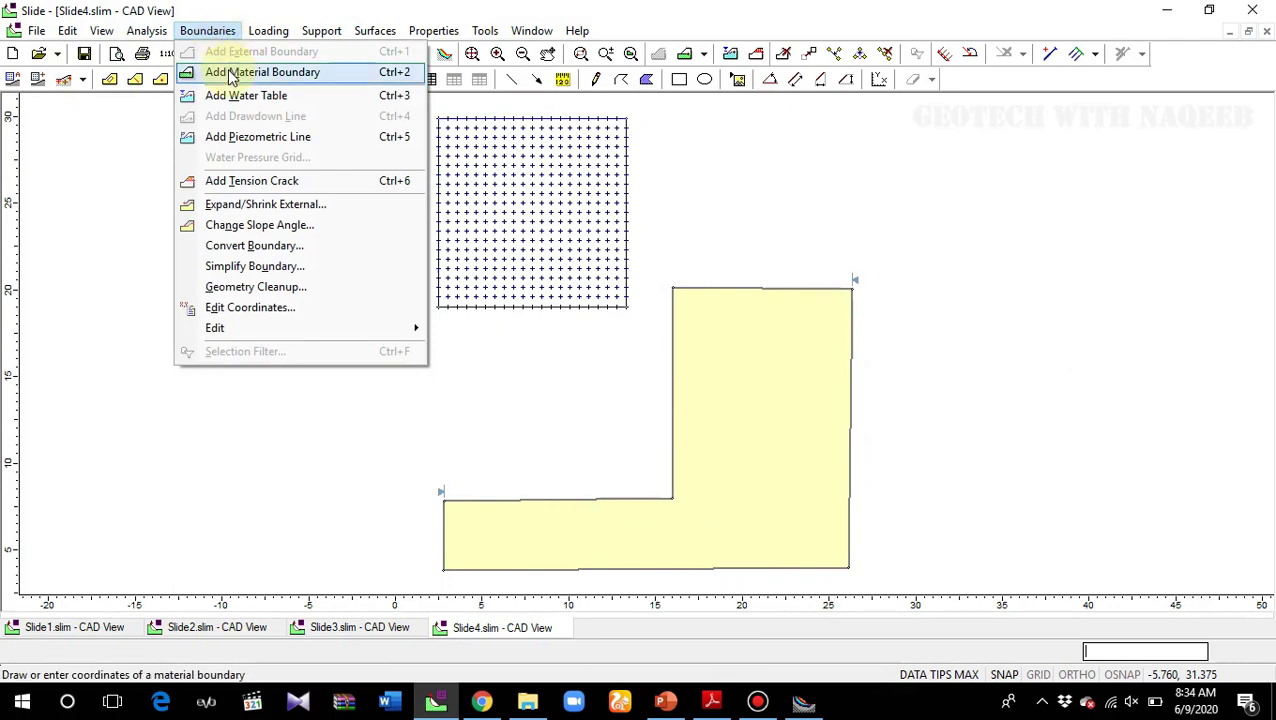
click(230, 73)
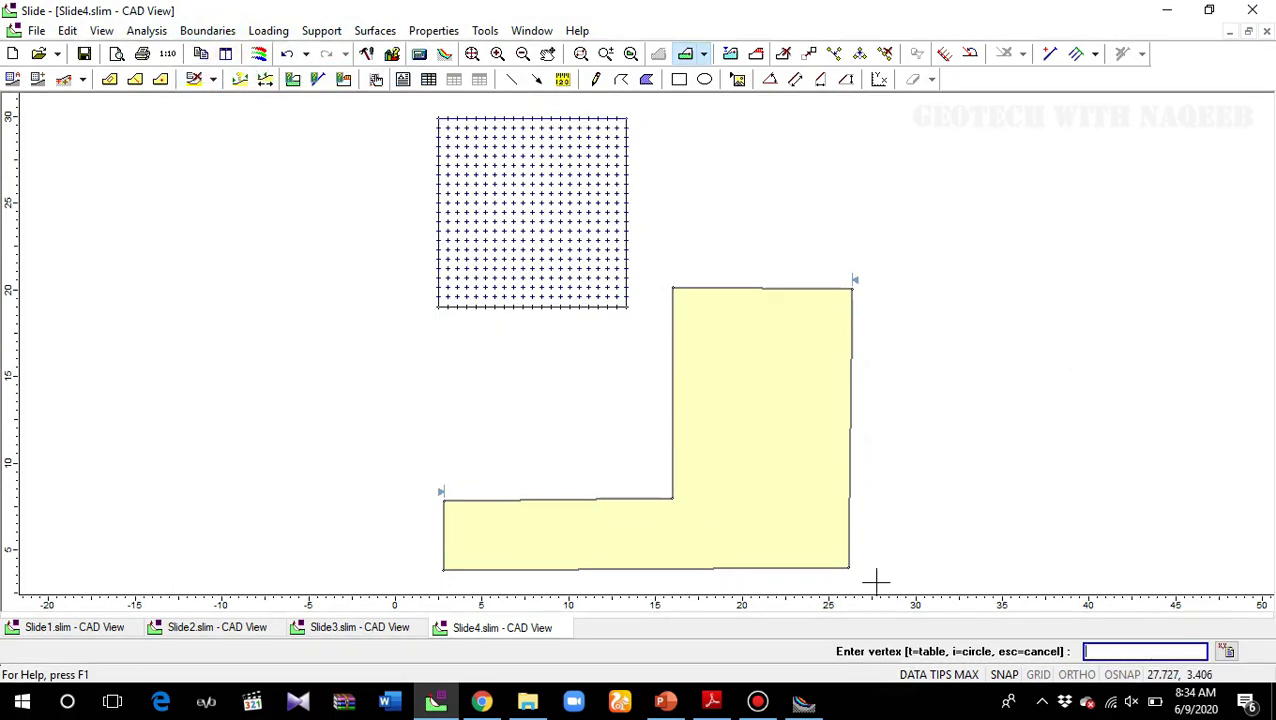
click(672, 288)
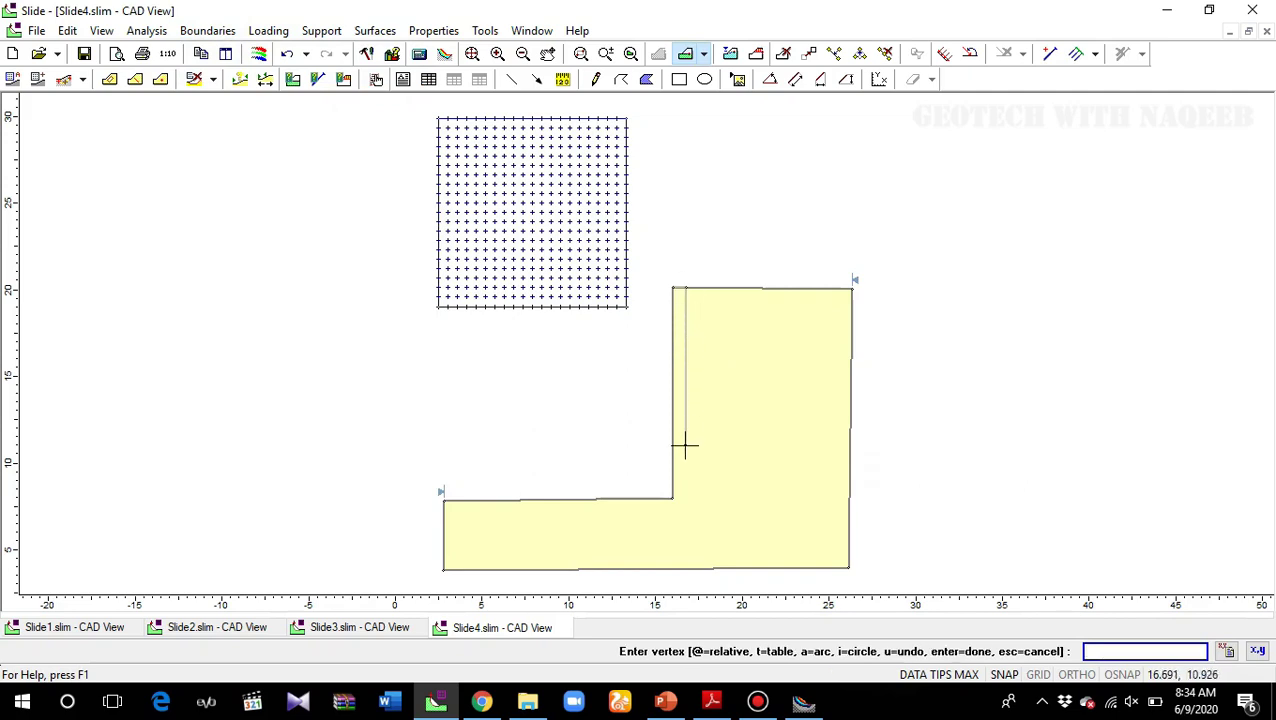
click(686, 497)
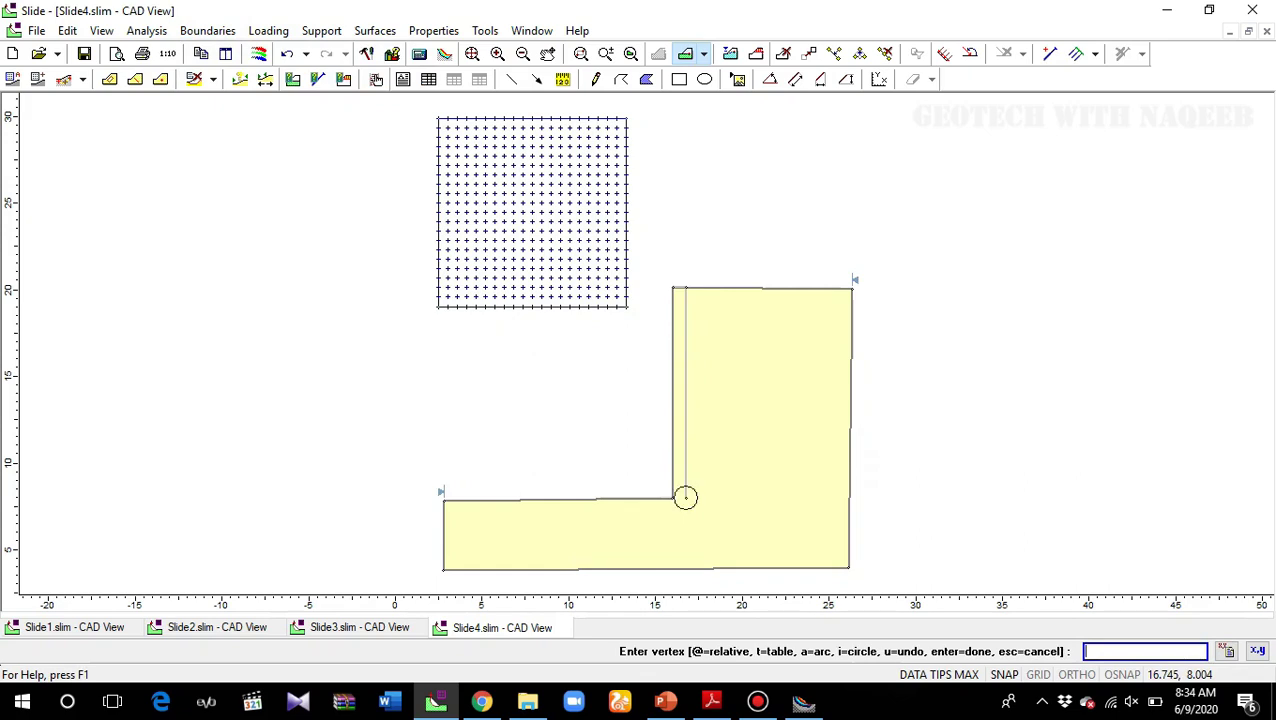
click(740, 497)
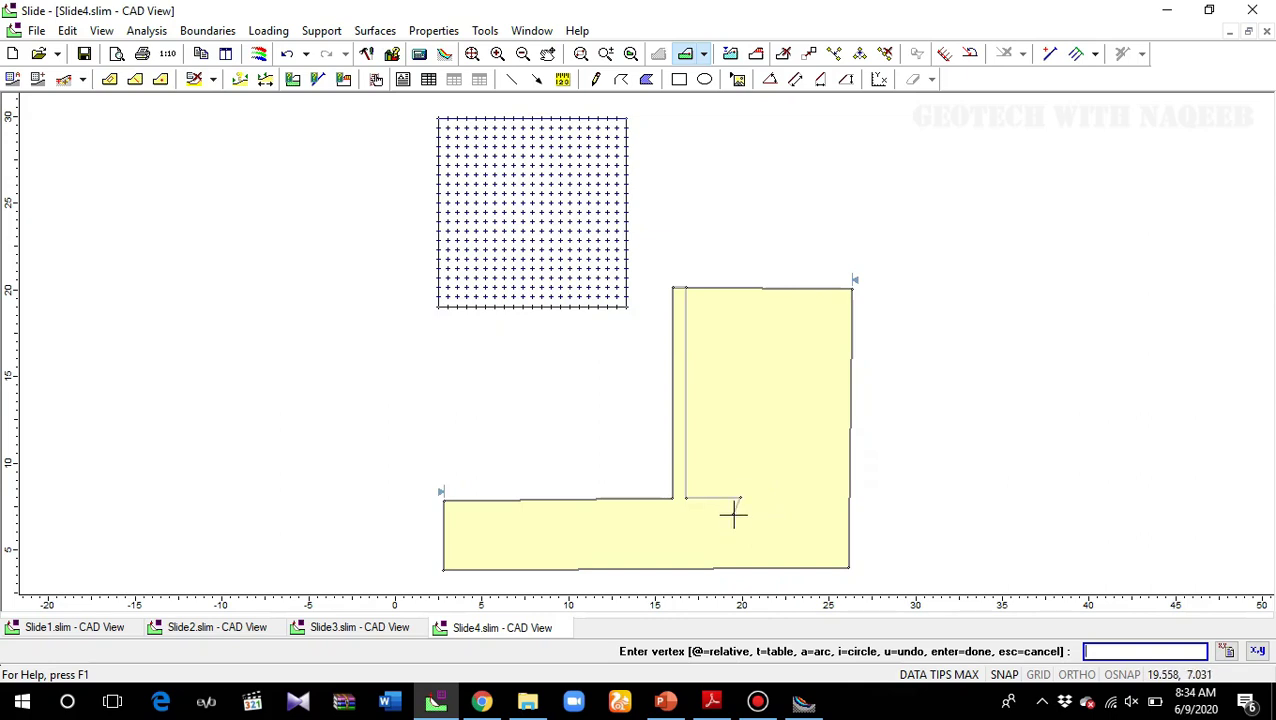
click(740, 516)
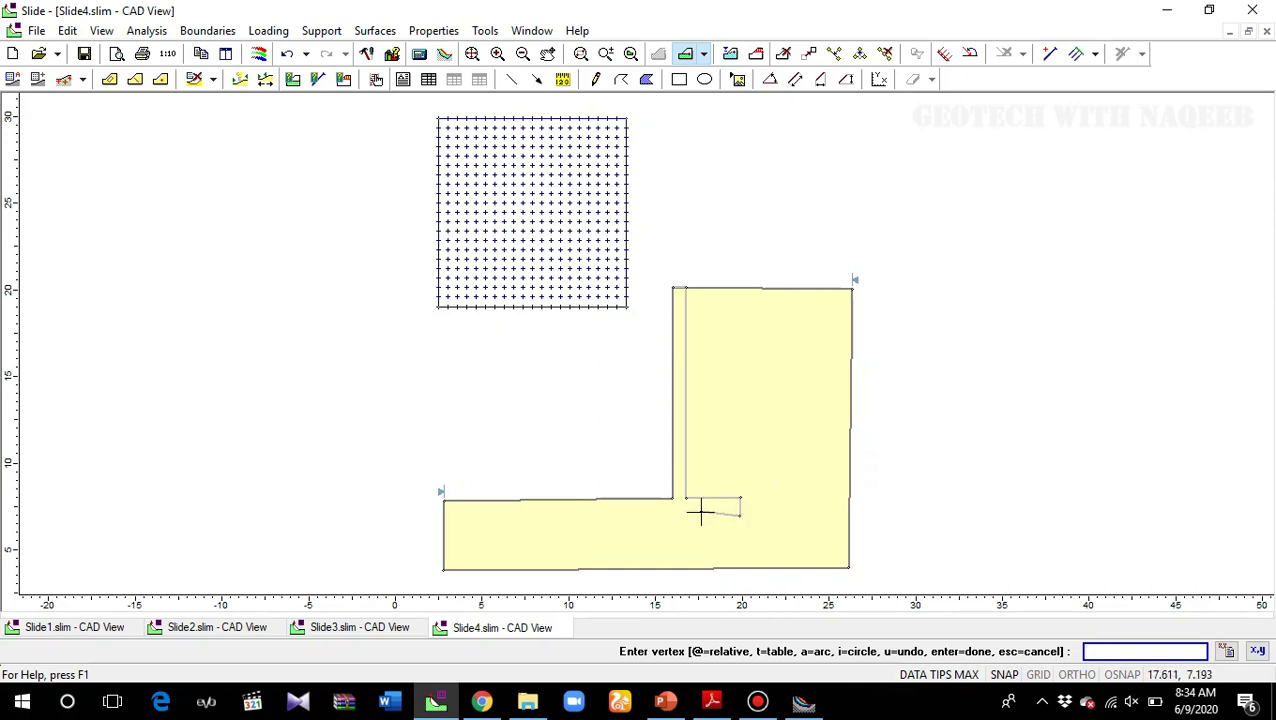
click(641, 516)
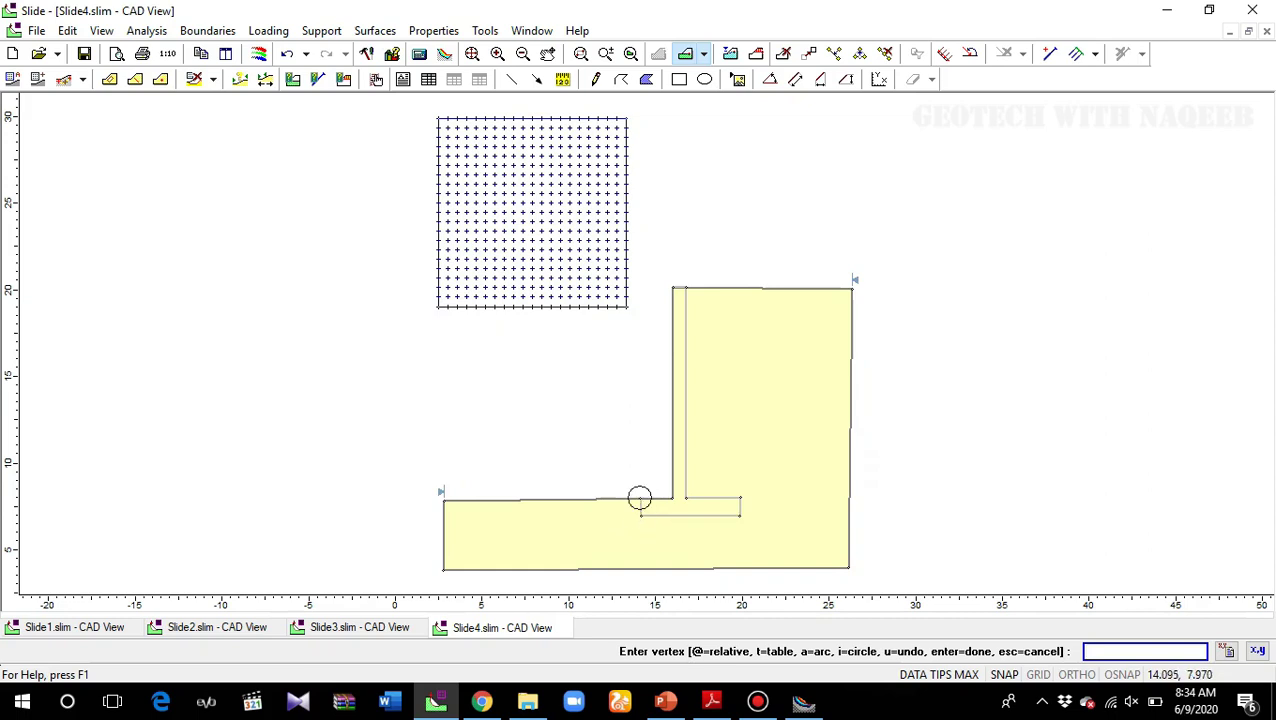
right_click(640, 498)
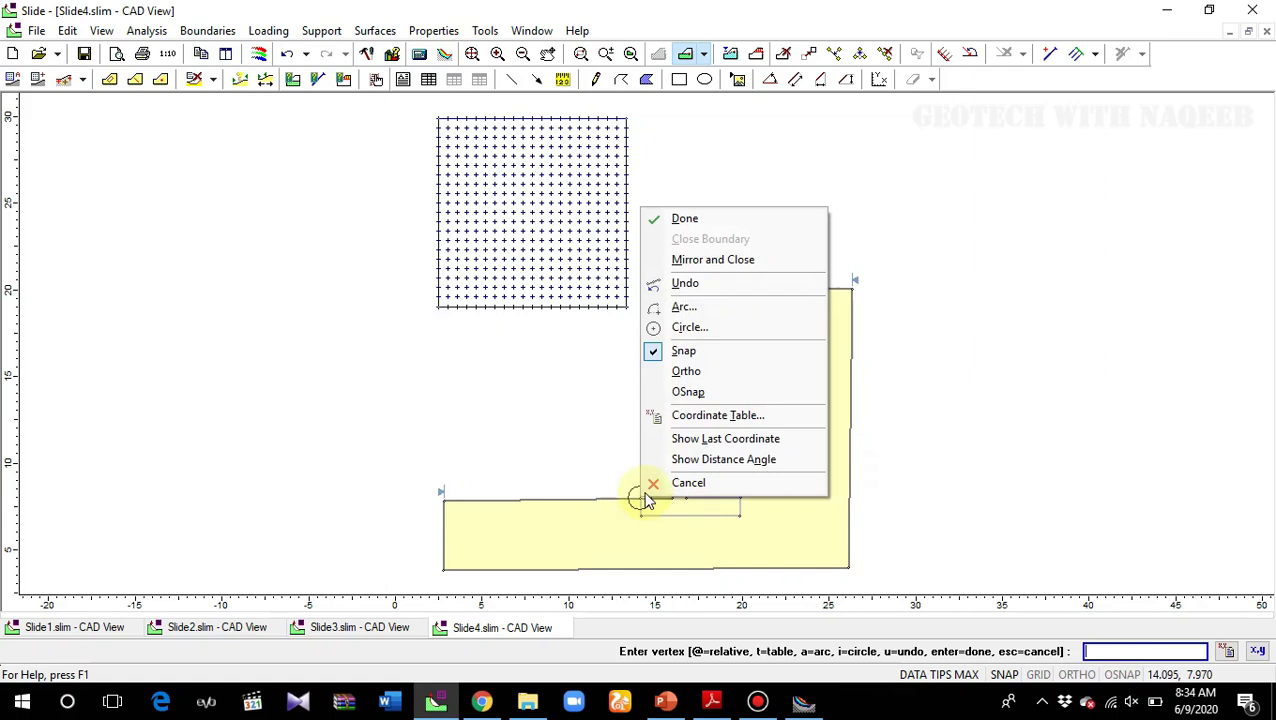
click(700, 219)
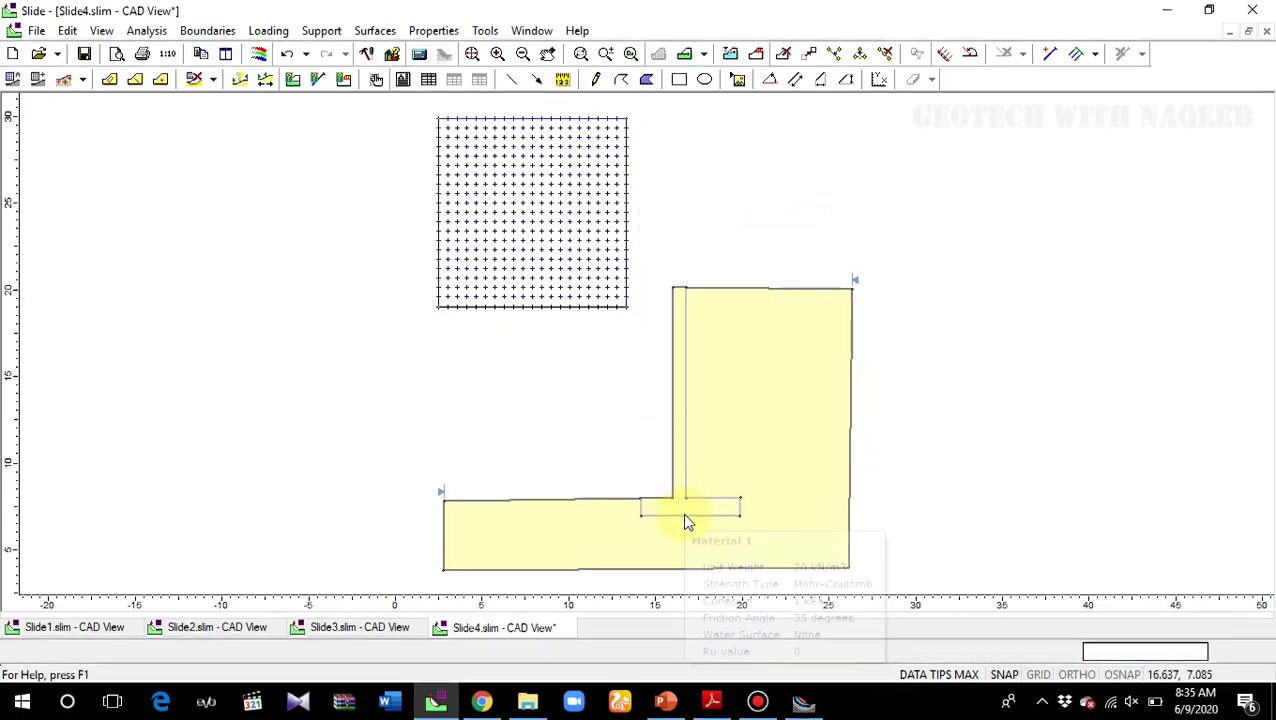
Rename Material 2 to 'retaining wall' in the material properties
click(433, 31)
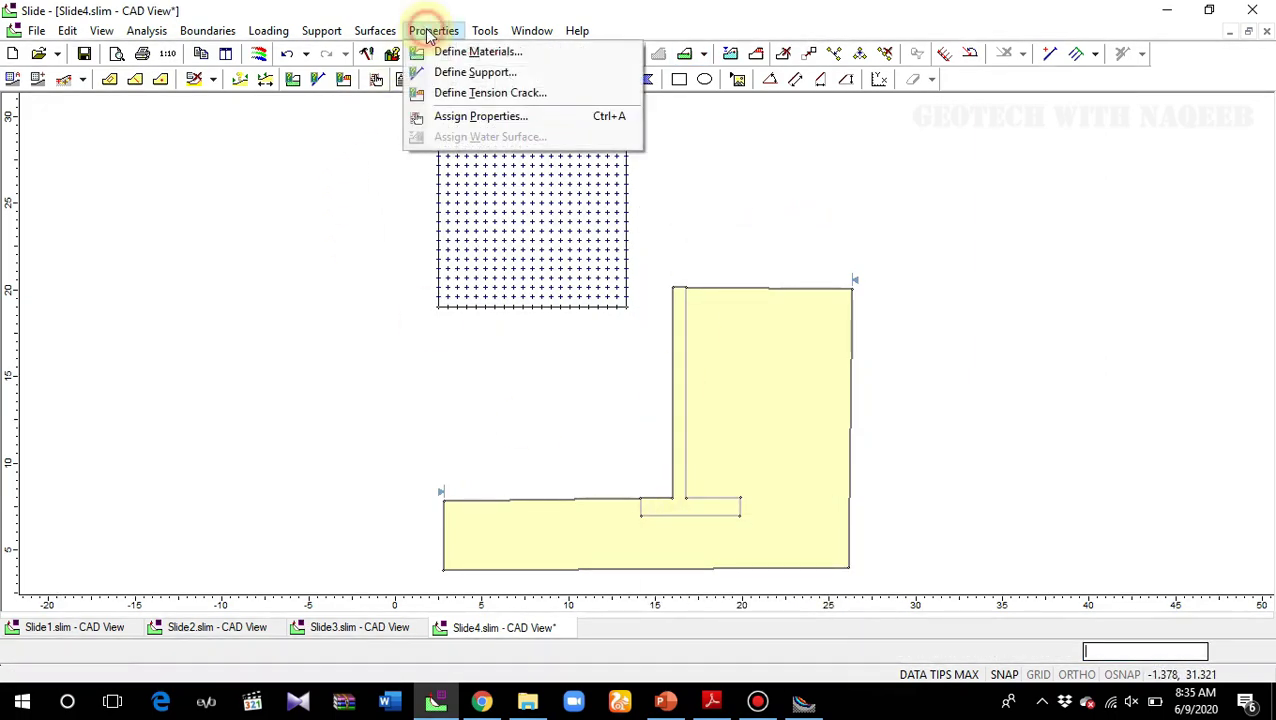
click(458, 52)
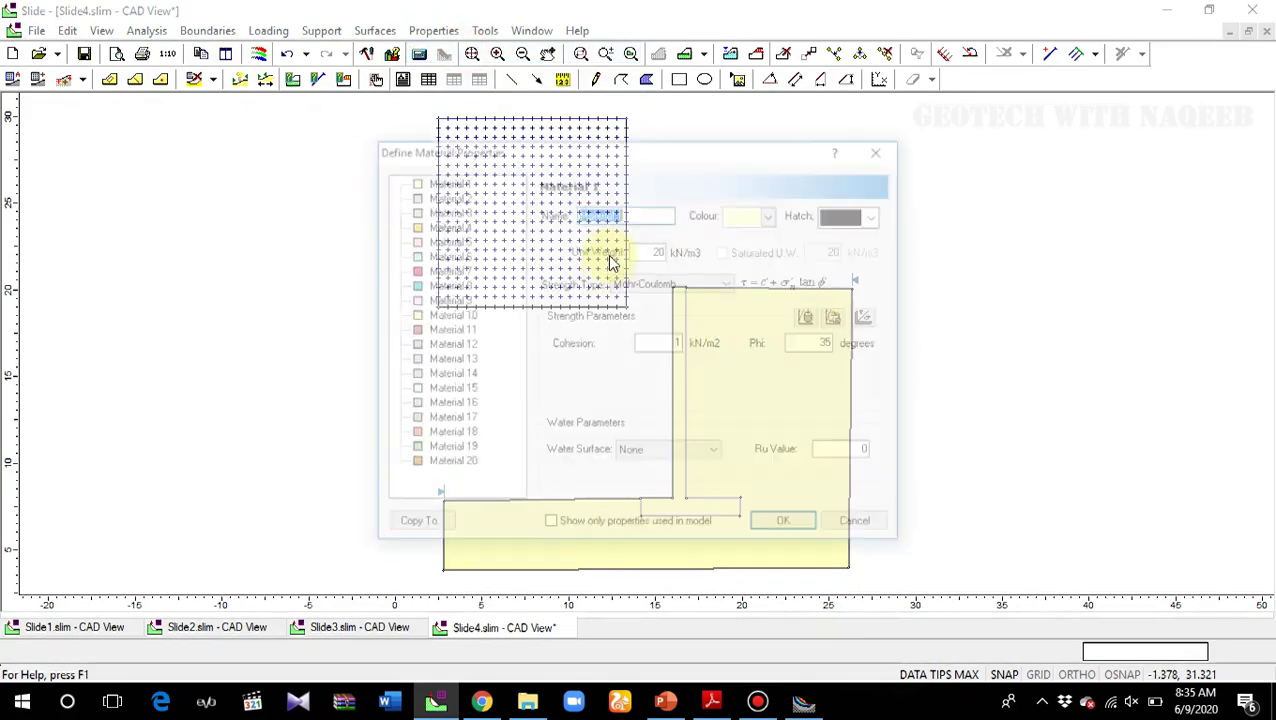
click(450, 196)
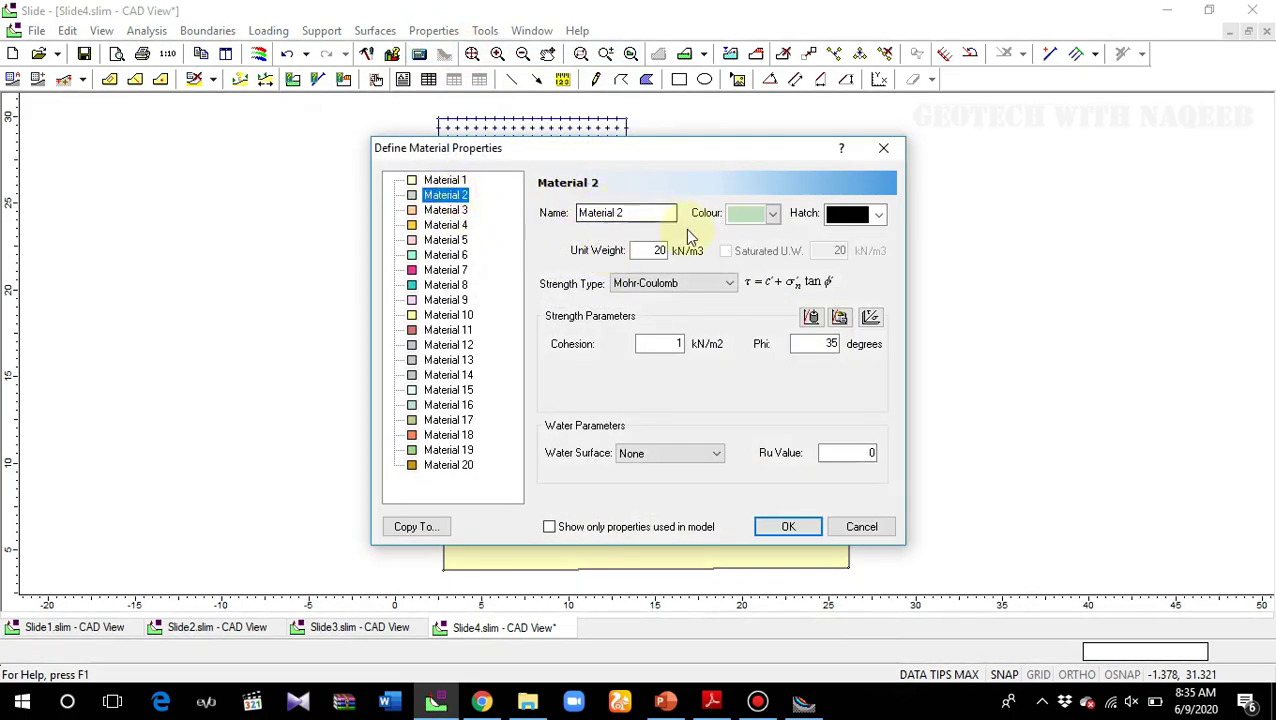
click(629, 212)
drag(629, 212, 530, 205)
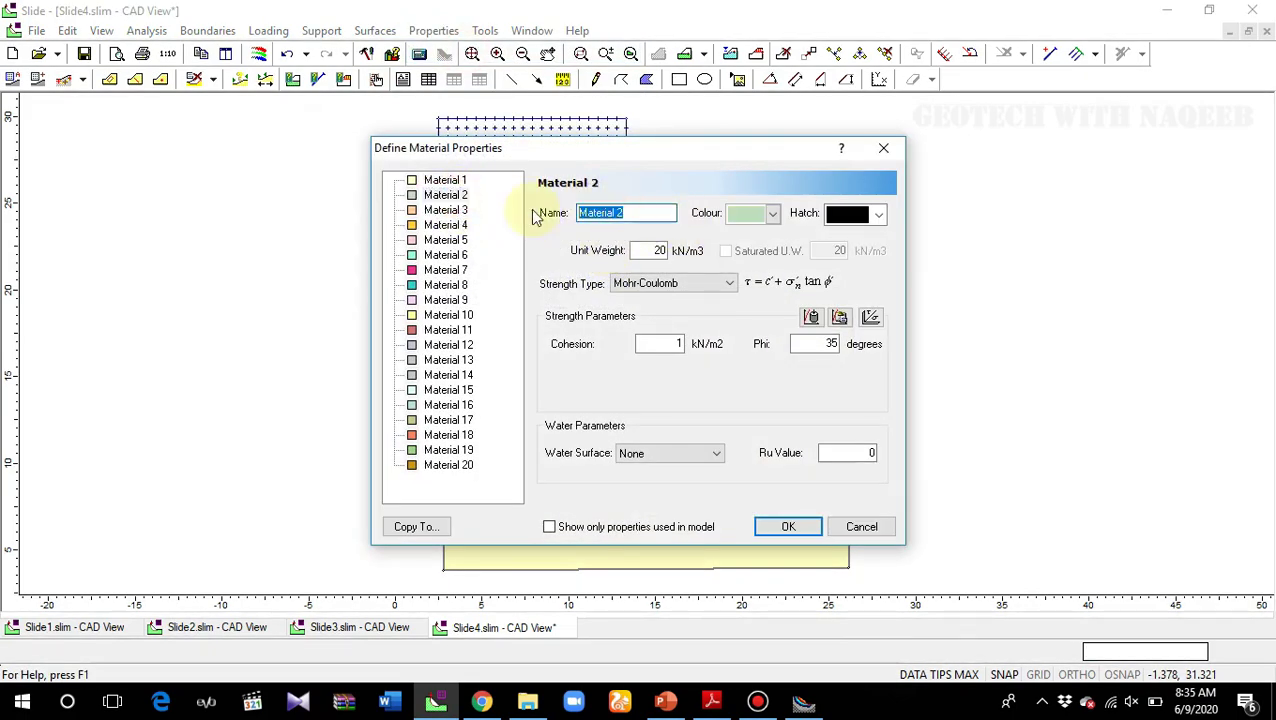
text(retaining)
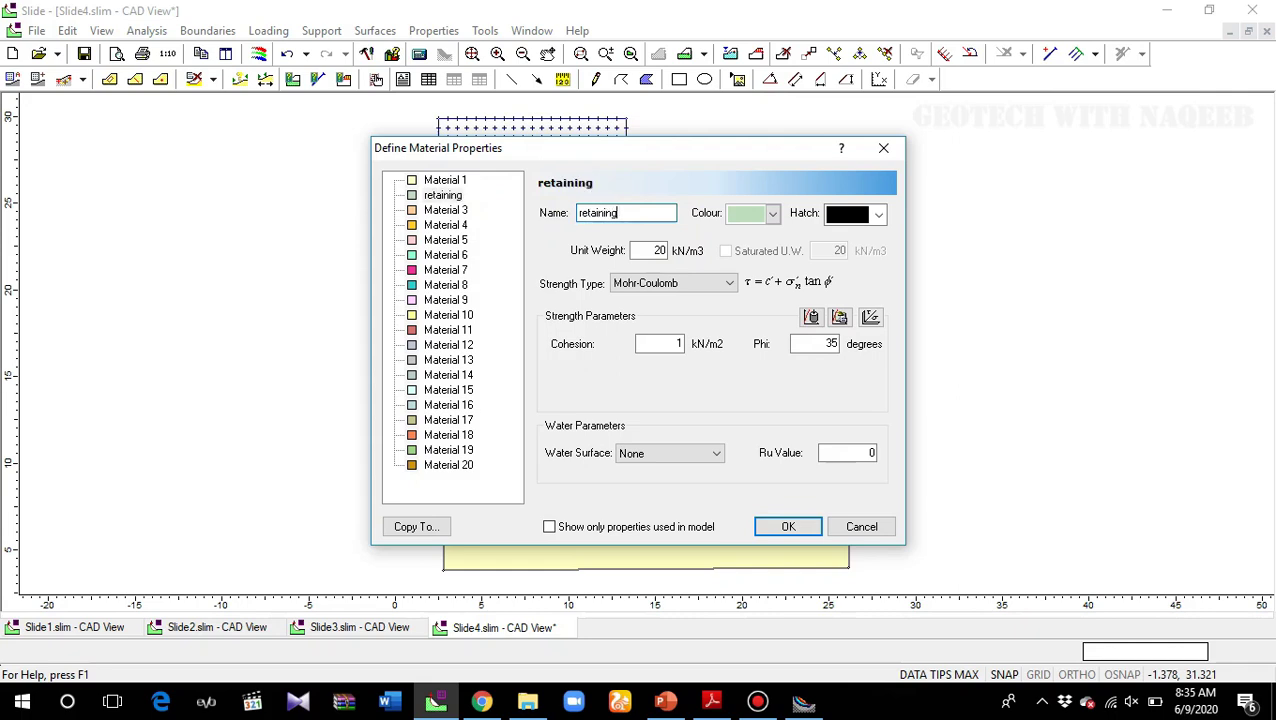
text( wall)
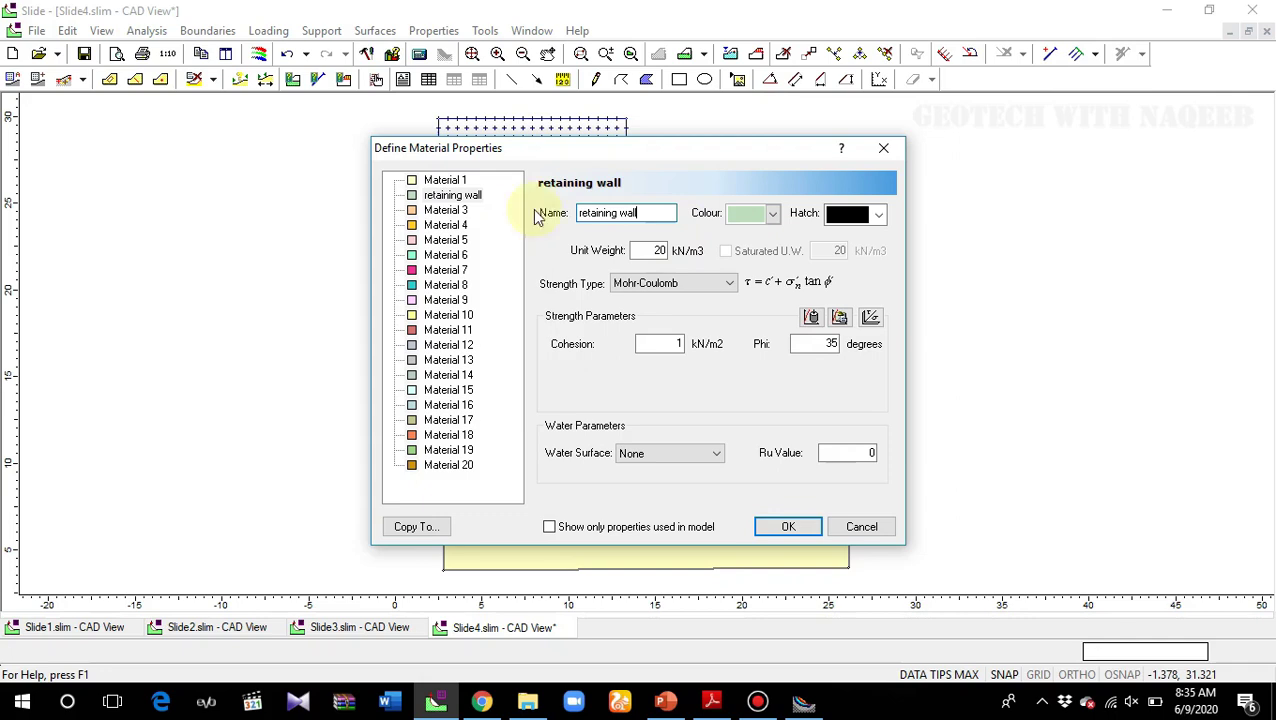
Set the retaining wall to unit weight 25 kN/m3, cohesion 200 kN/m2 and phi 25°, and confirm
drag(639, 150, 333, 163)
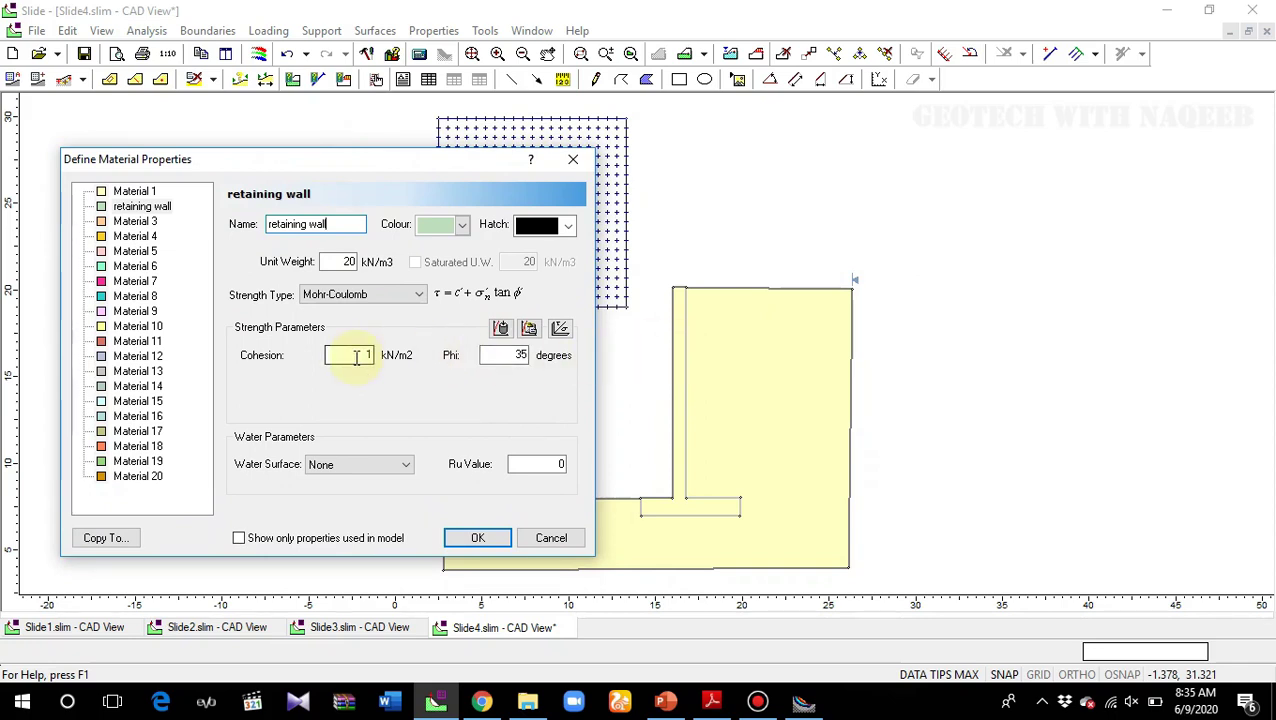
double_click(358, 266)
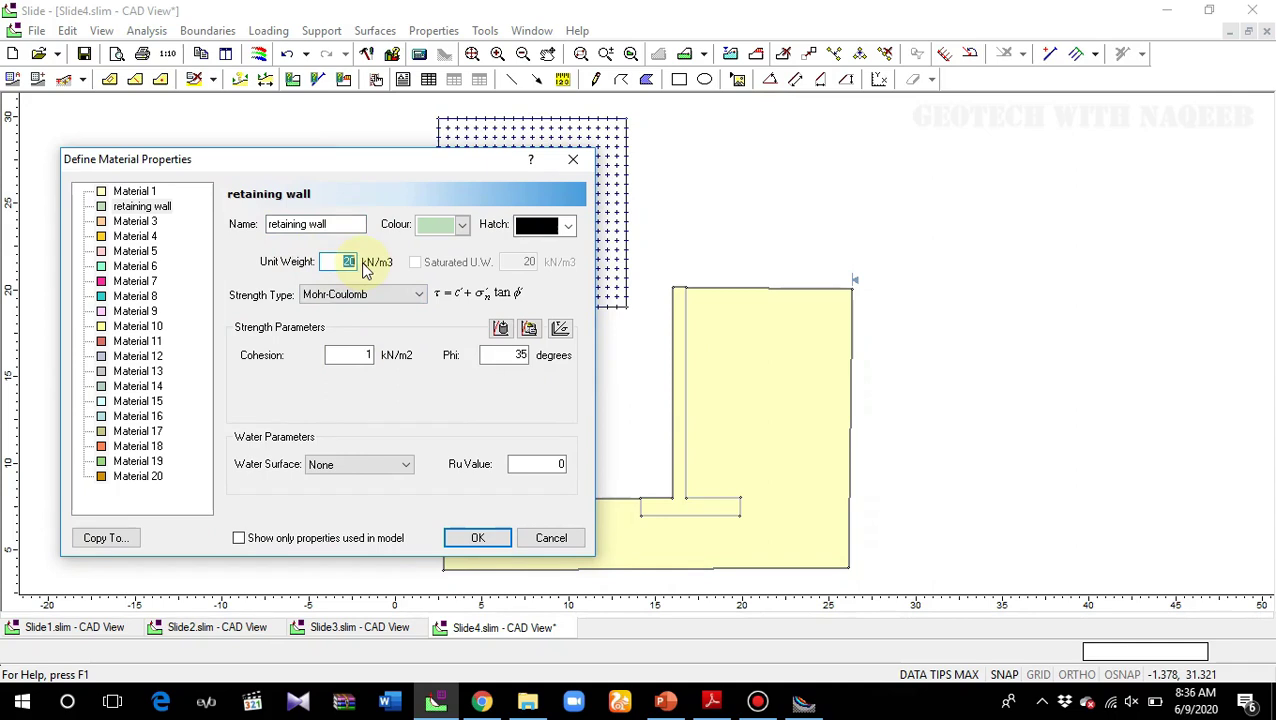
text(25)
double_click(362, 357)
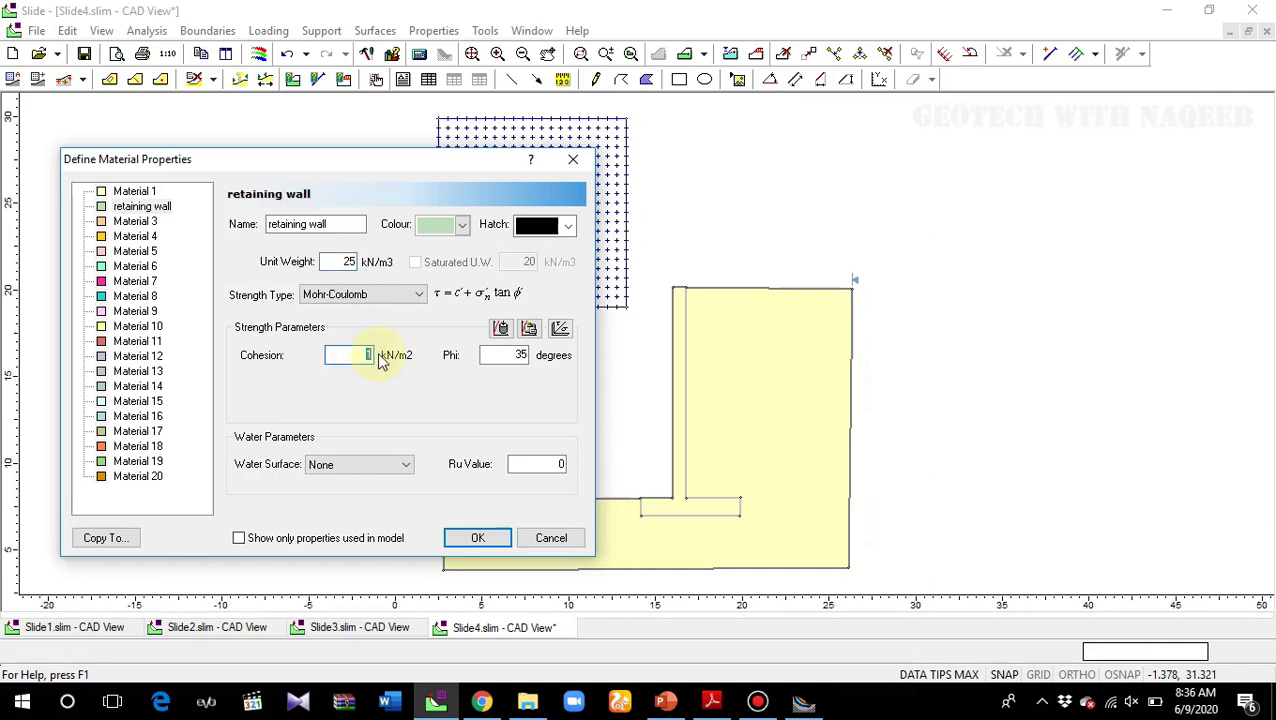
text(200)
double_click(518, 355)
text(25)
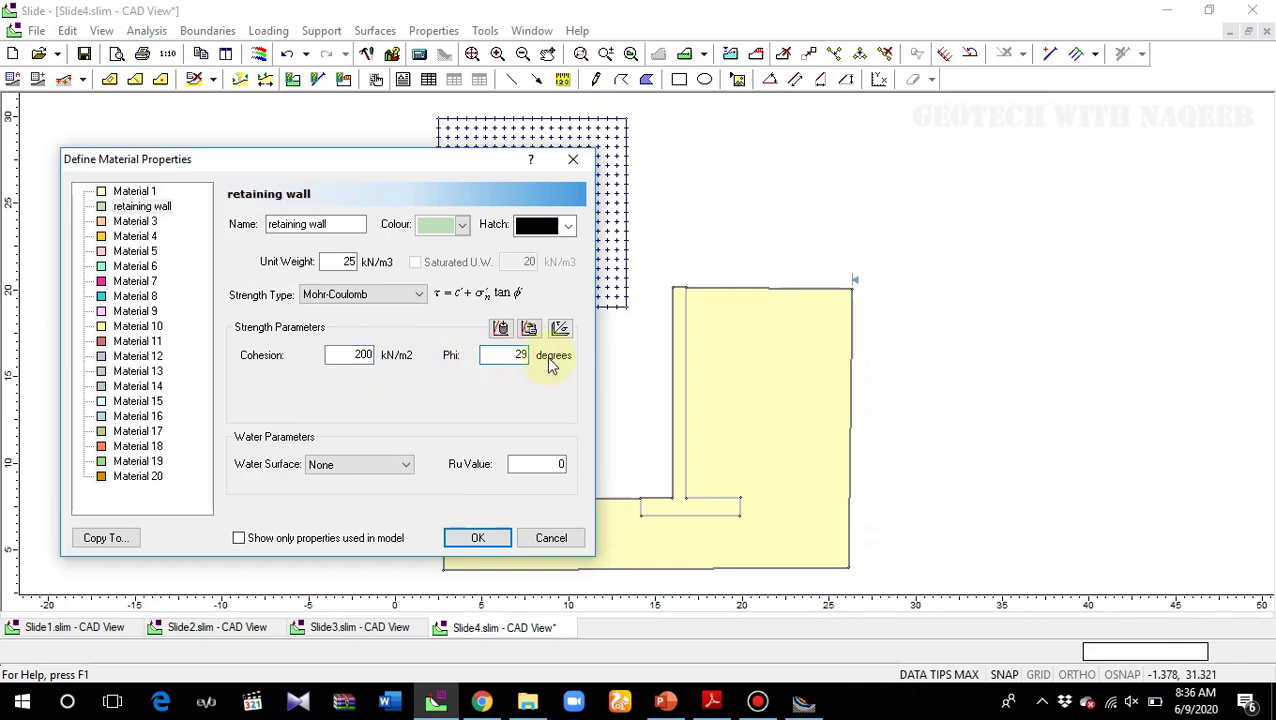
click(482, 536)
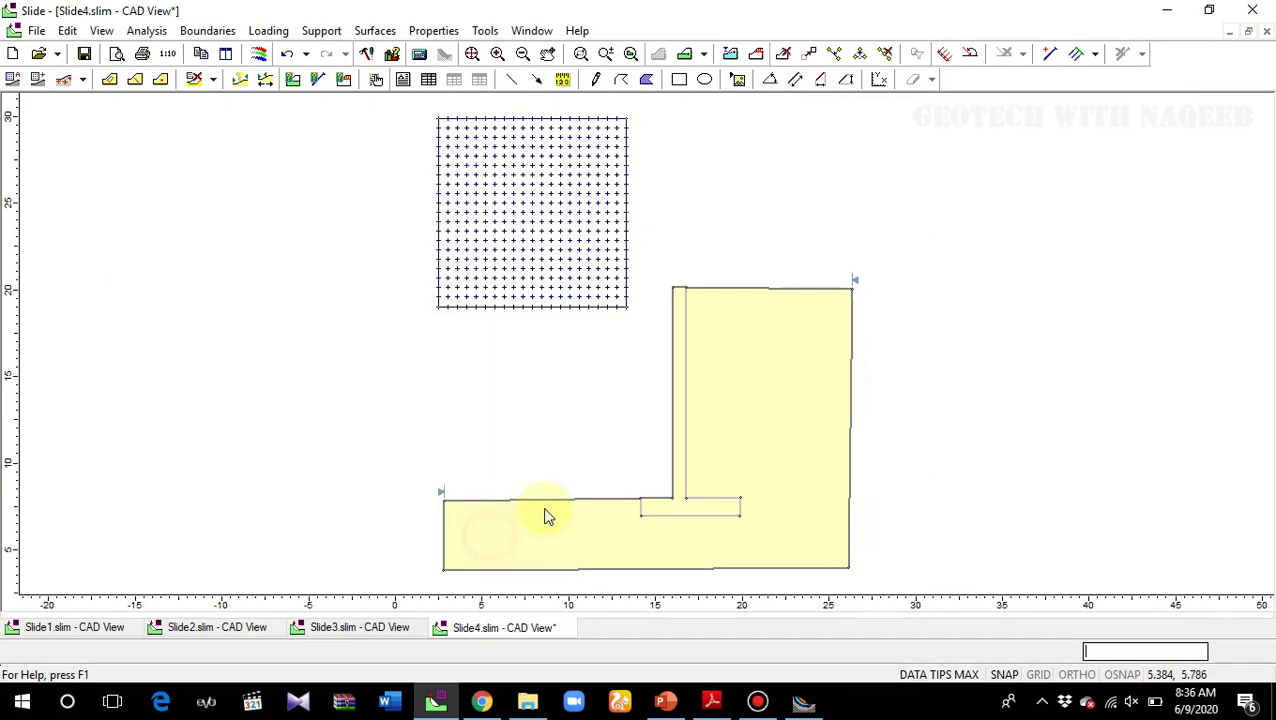
Assign the retaining wall material to the wall region
click(433, 30)
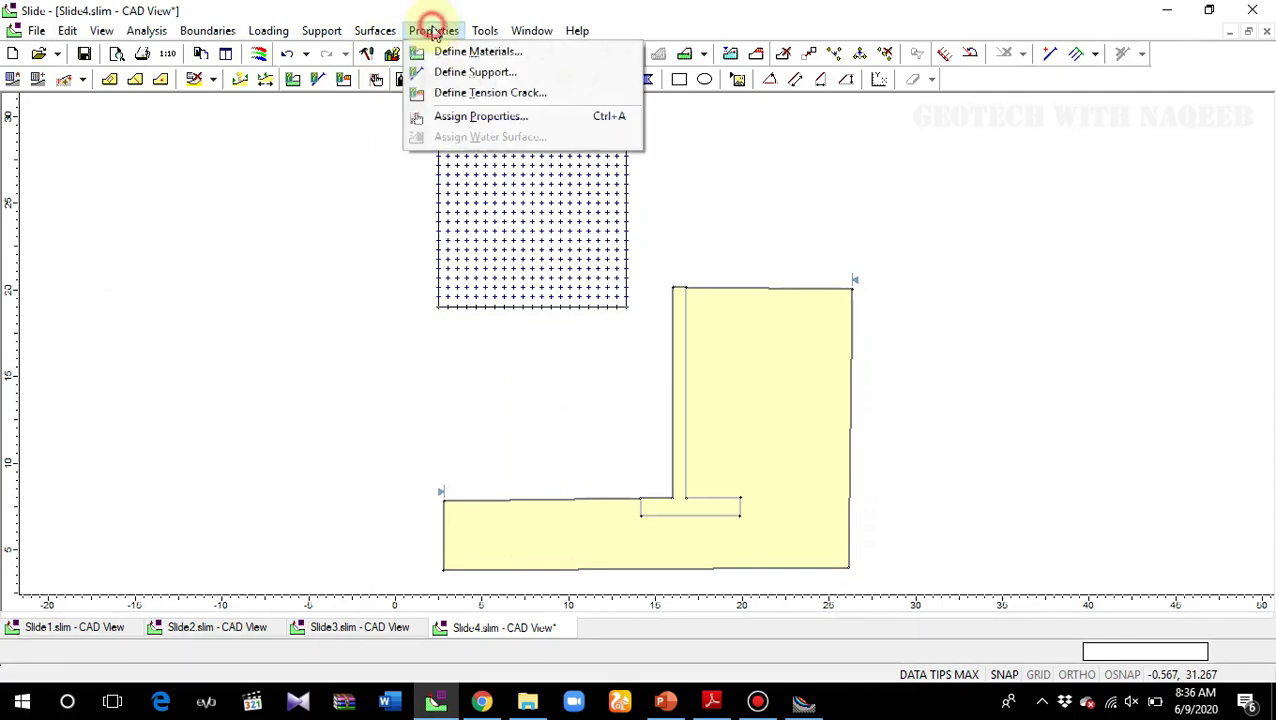
click(462, 118)
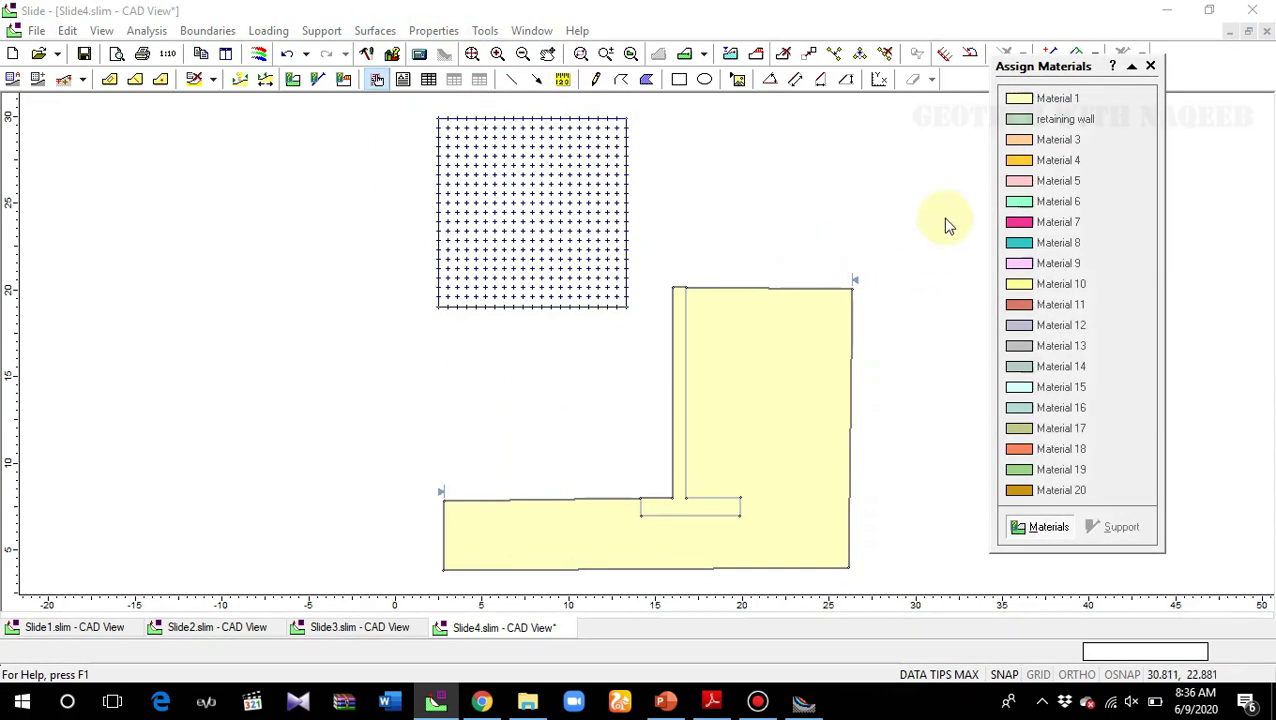
click(1030, 124)
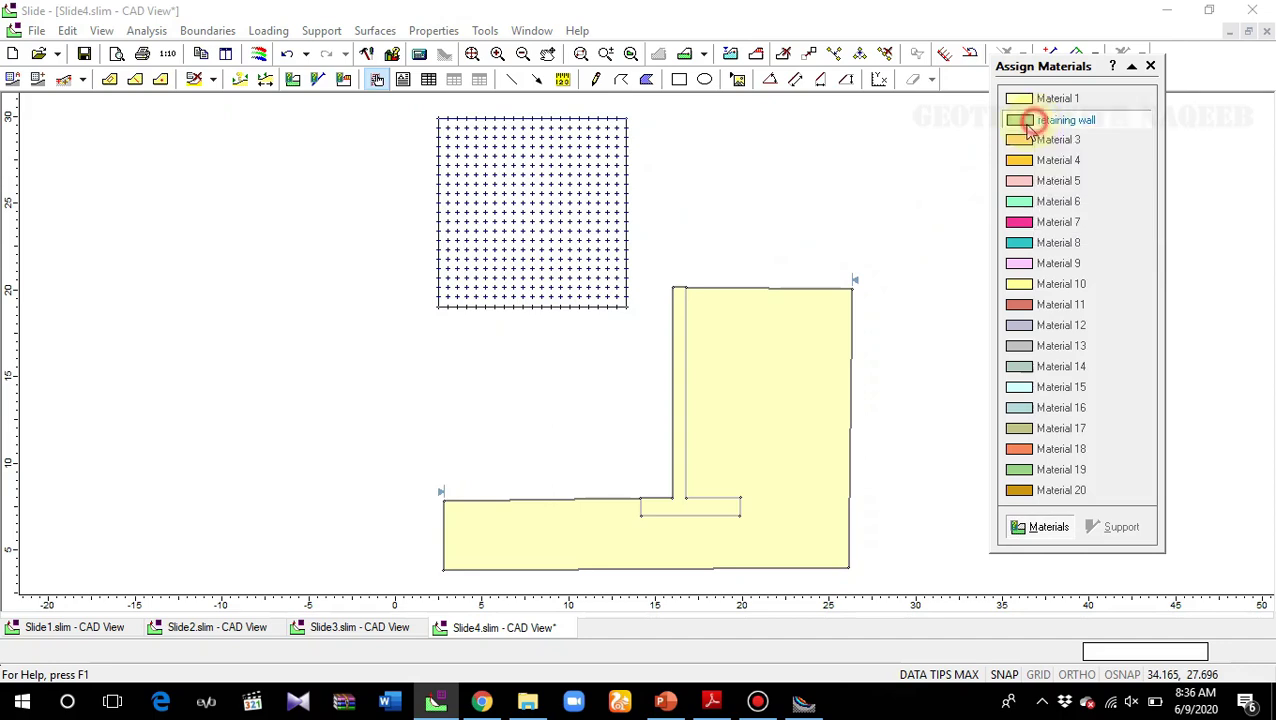
click(679, 358)
click(1148, 66)
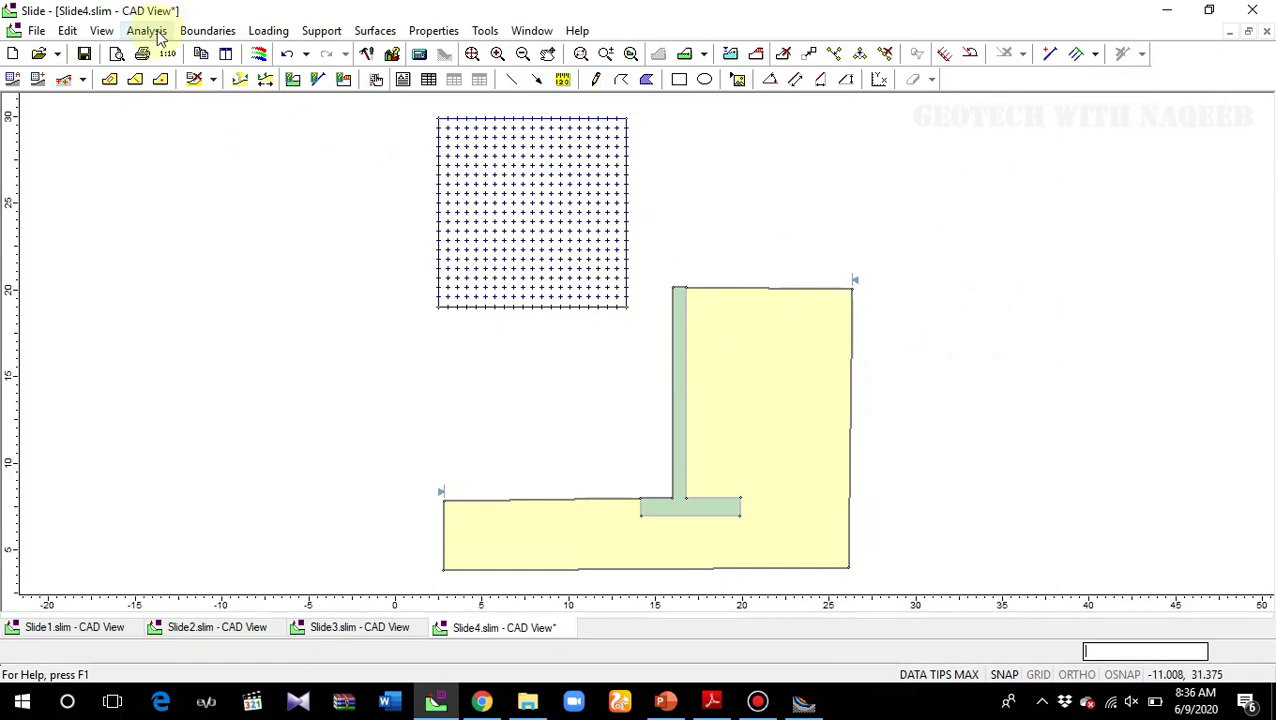
Save and recompute the model, then open the results in Interpret (minimum safety factor 0.985)
click(154, 33)
click(158, 95)
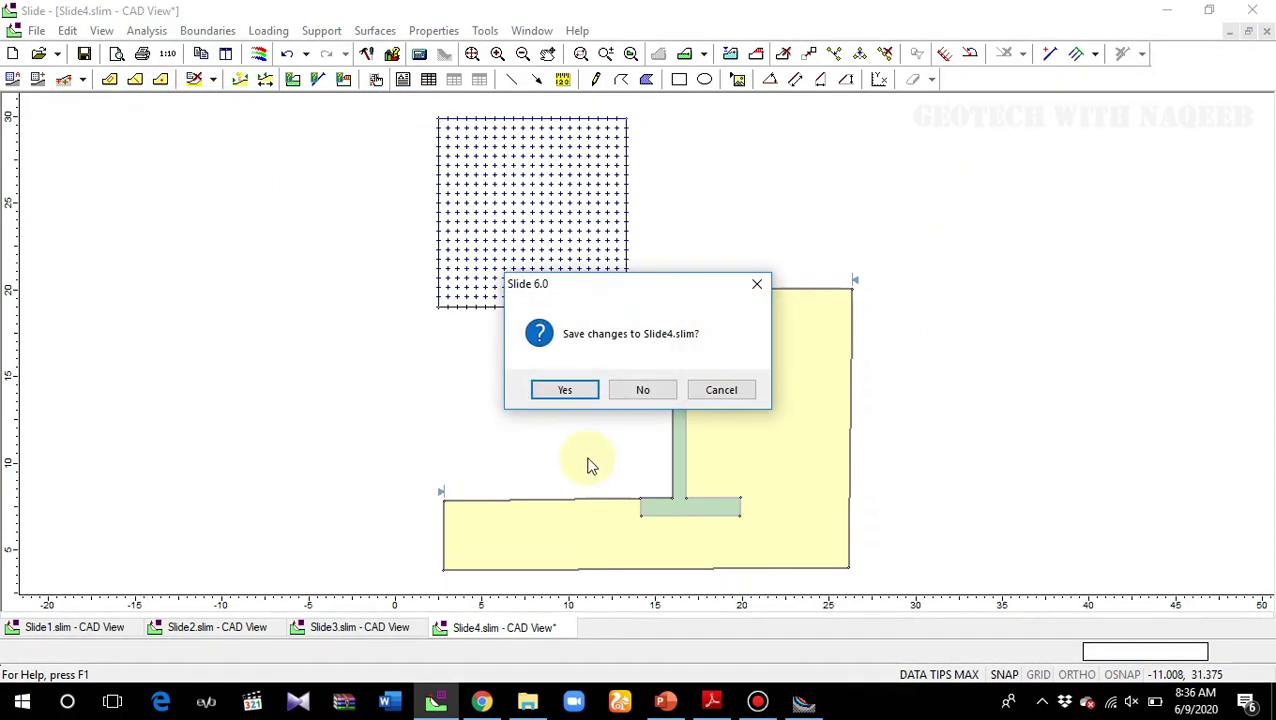
click(565, 391)
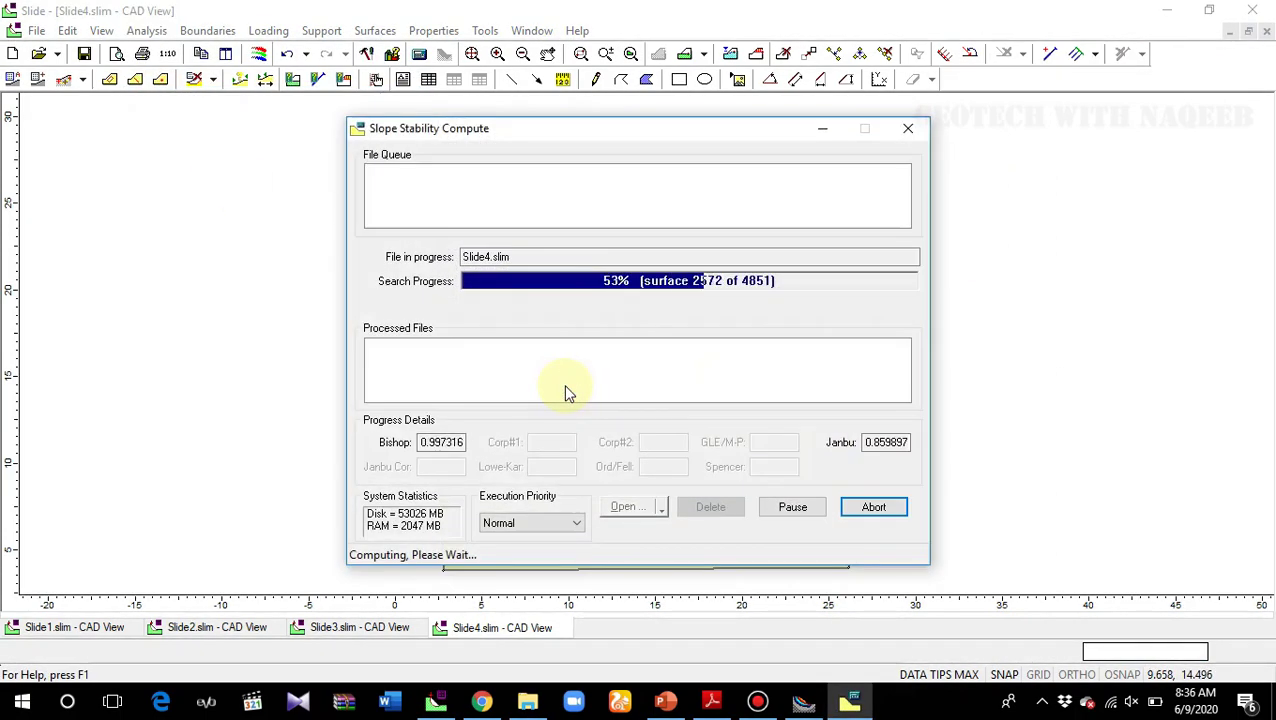
click(150, 31)
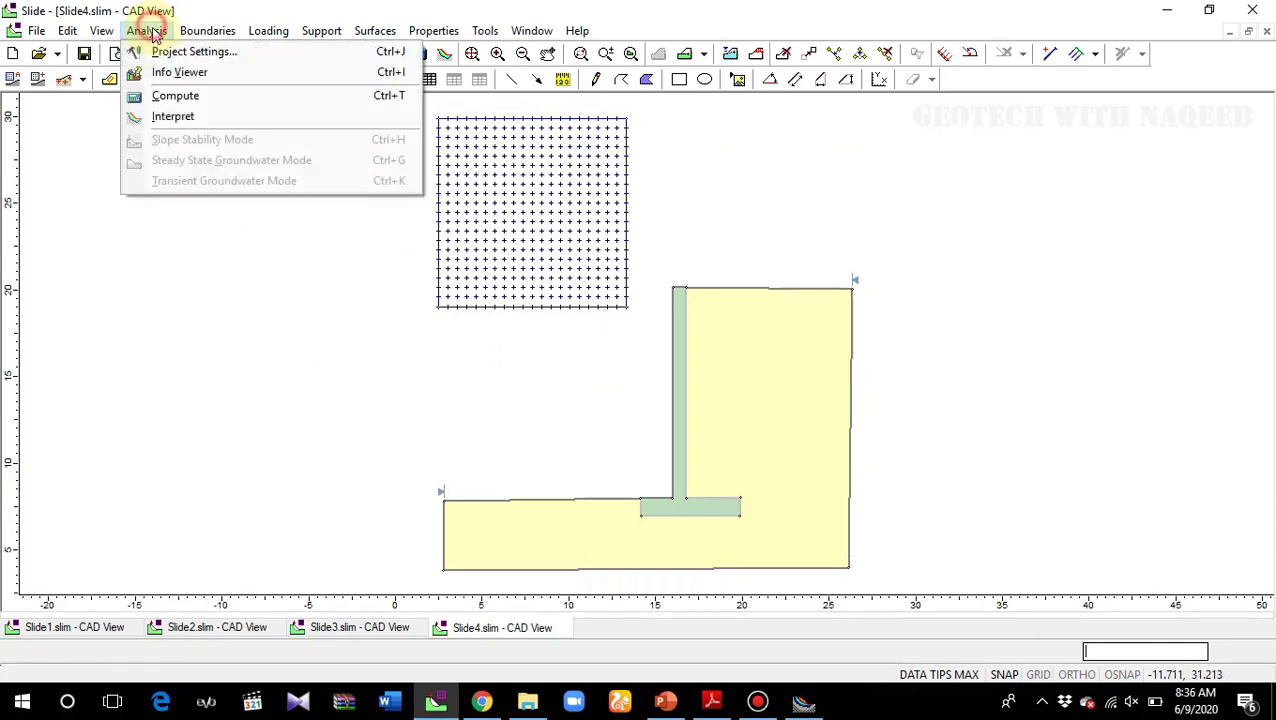
click(172, 116)
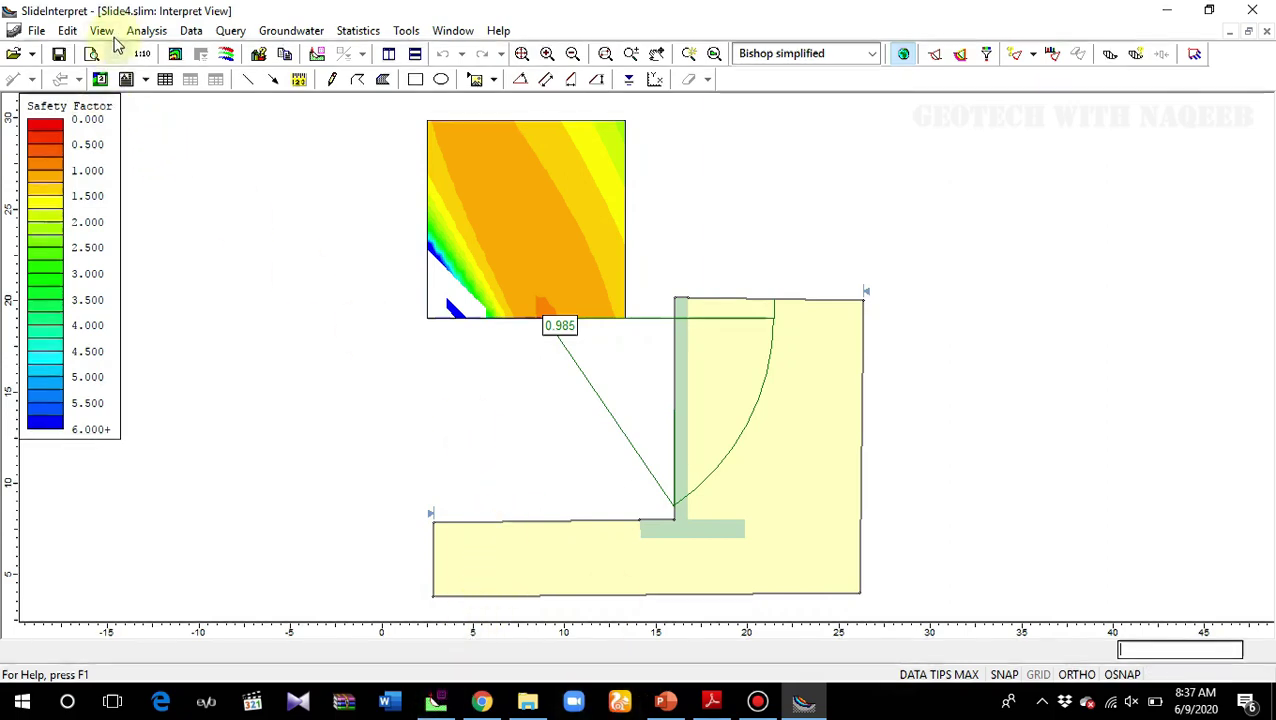
Review the Bishop simplified contours and the 0.985 critical slip surface beside the retaining wall
click(145, 32)
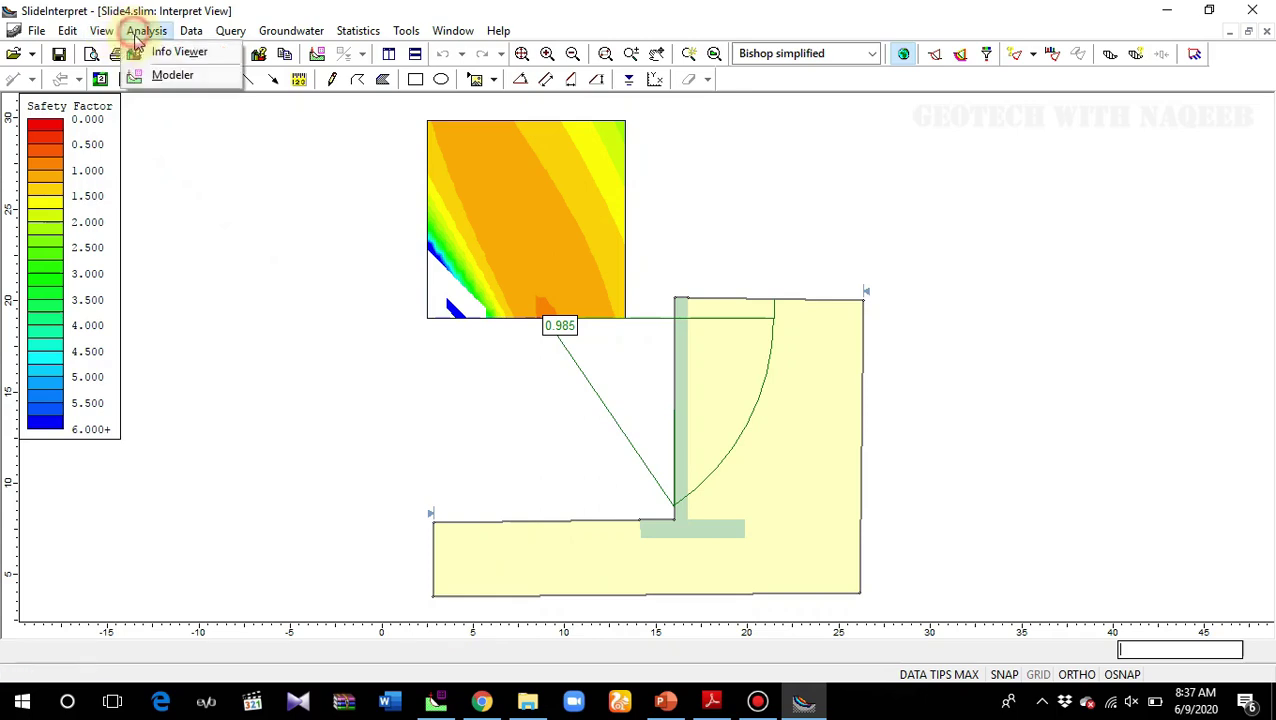
Return to the Slide modeler and open Define Support Properties, moved aside to show the model
click(152, 76)
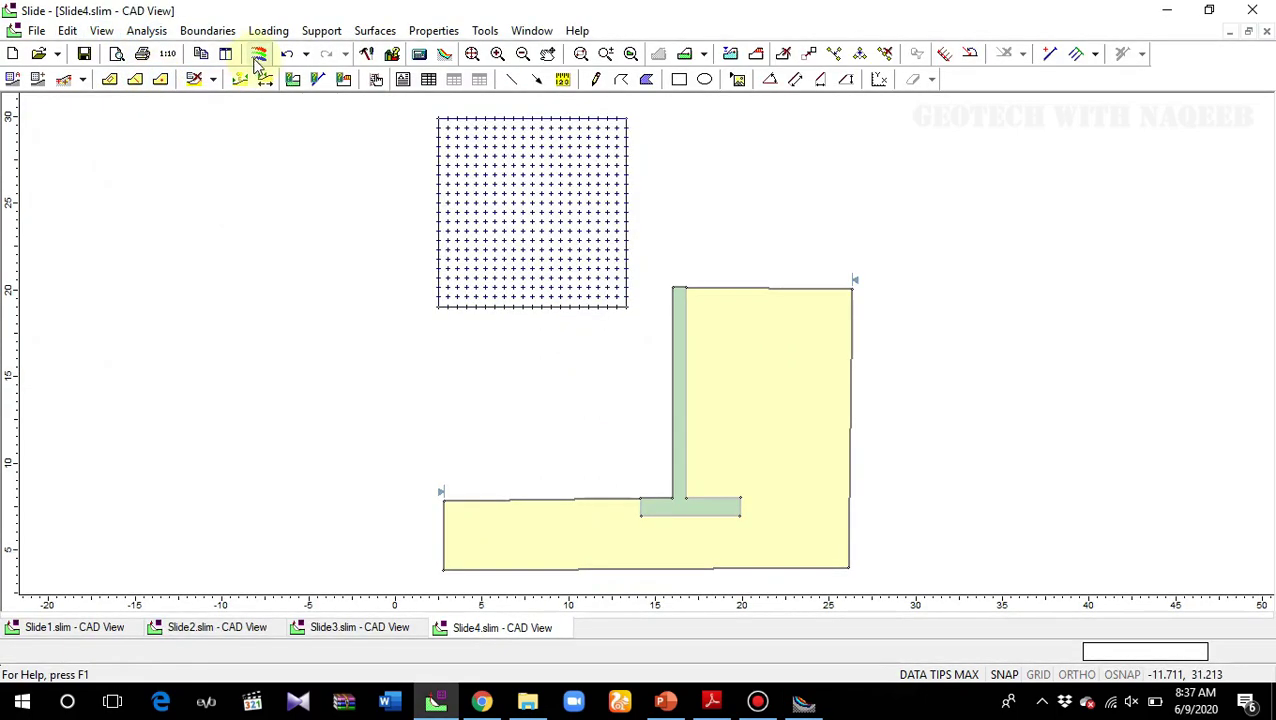
click(325, 35)
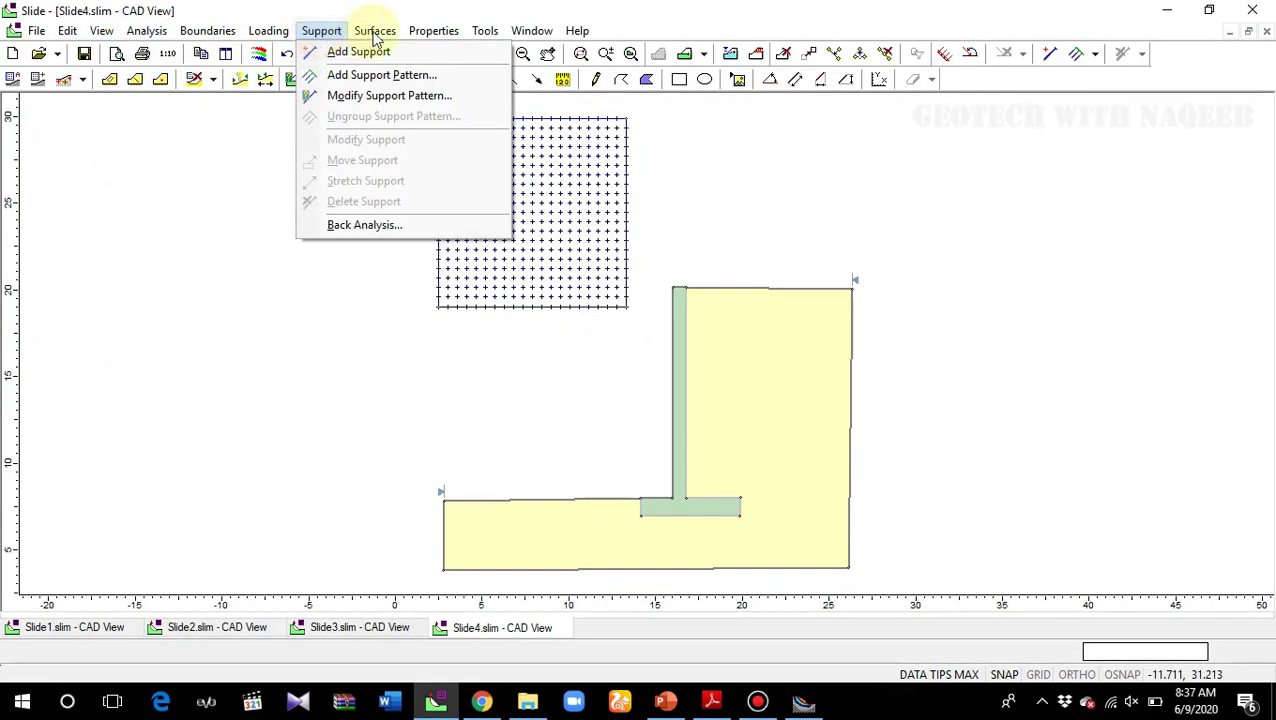
mouse_move(463, 40)
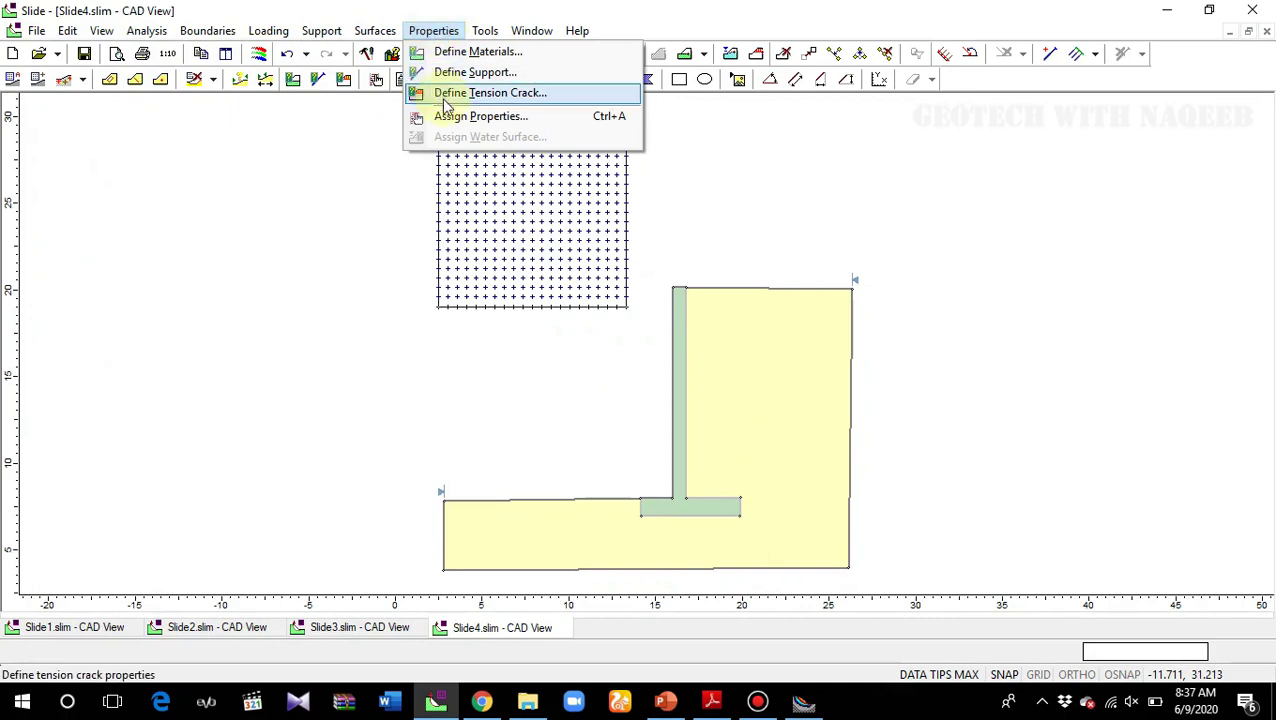
click(452, 72)
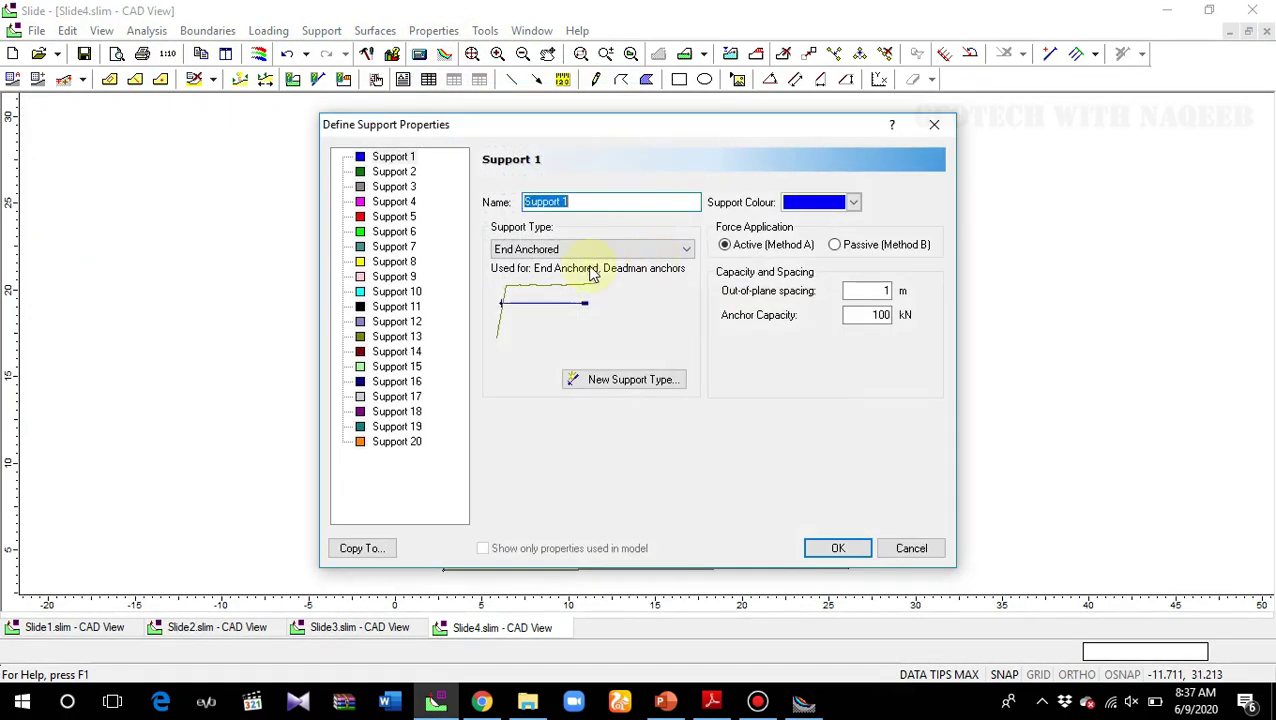
drag(601, 126, 370, 189)
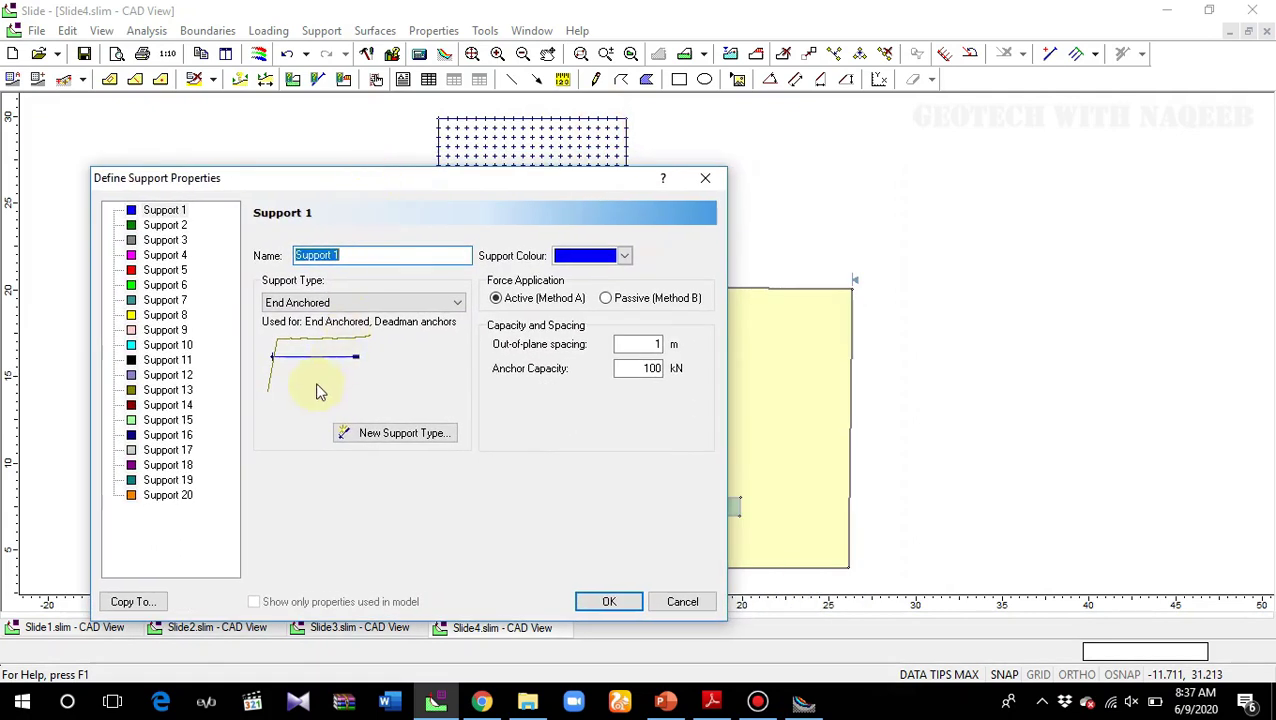
Set Support 1's type to Micro-Pile and start a new custom support type
click(457, 305)
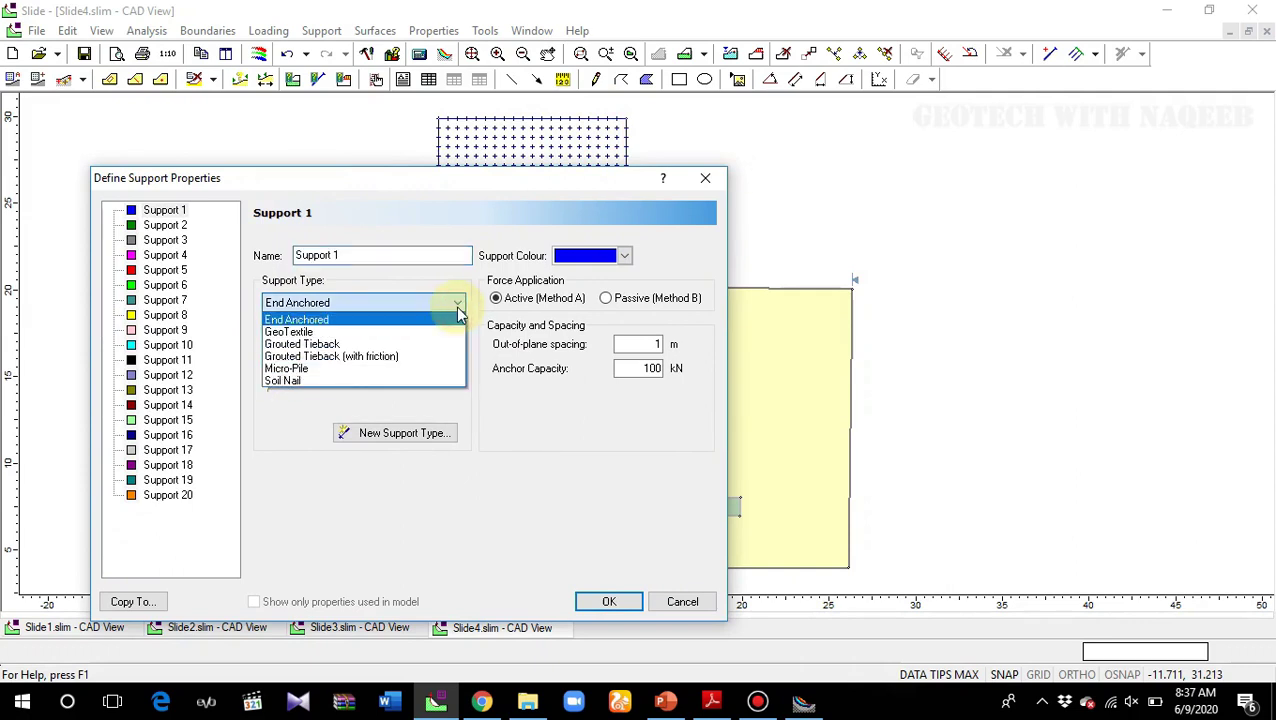
click(343, 370)
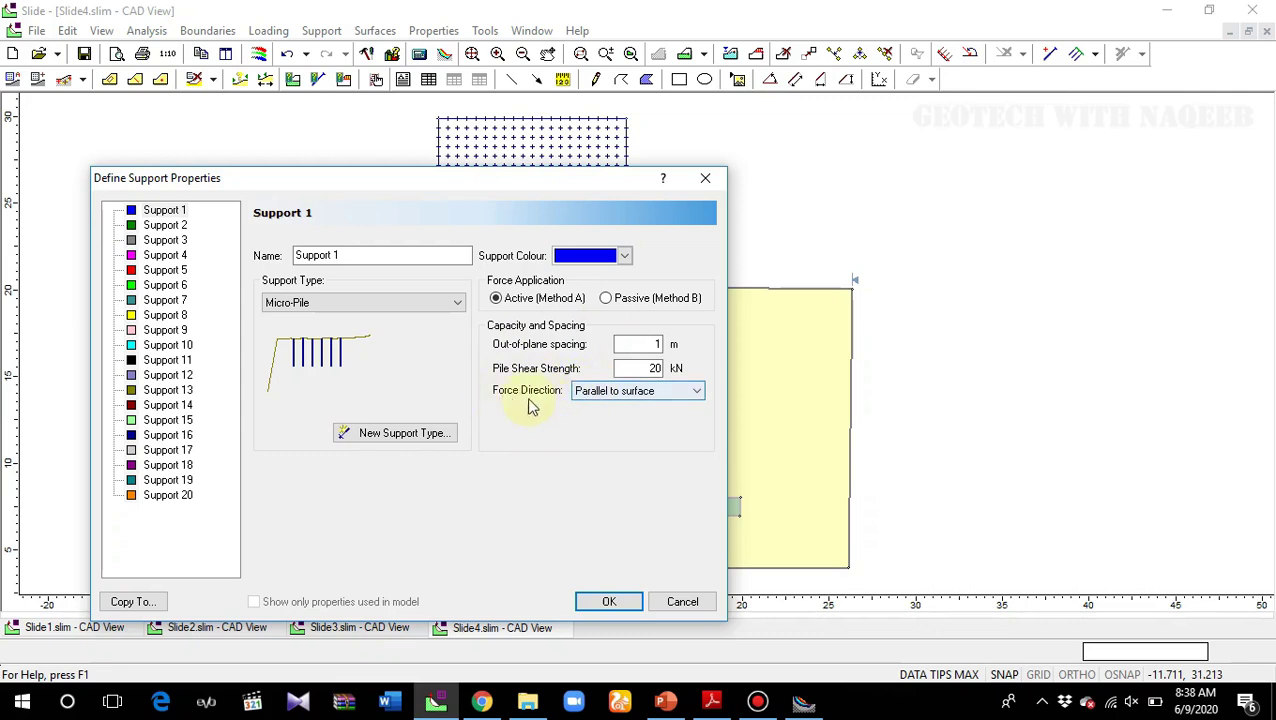
click(419, 436)
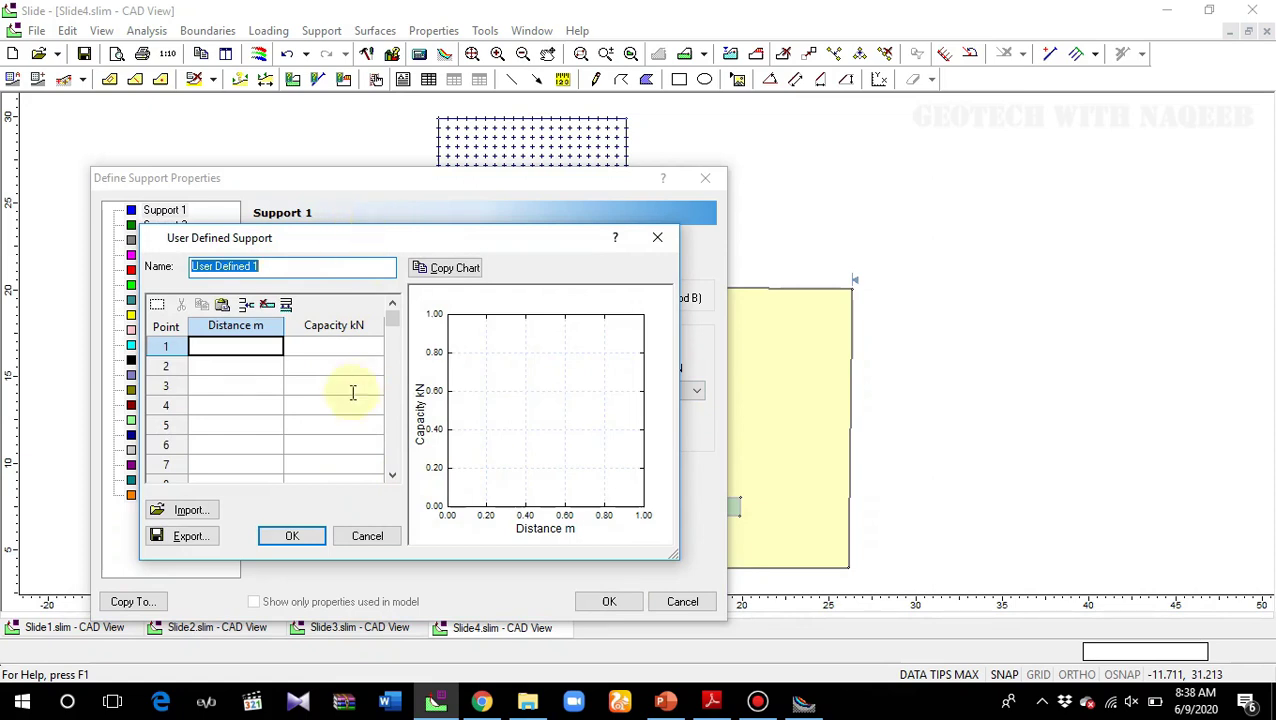
Discard the empty User Defined 1 support and close Define Support, keeping Support 1 as Micro-Pile
click(325, 347)
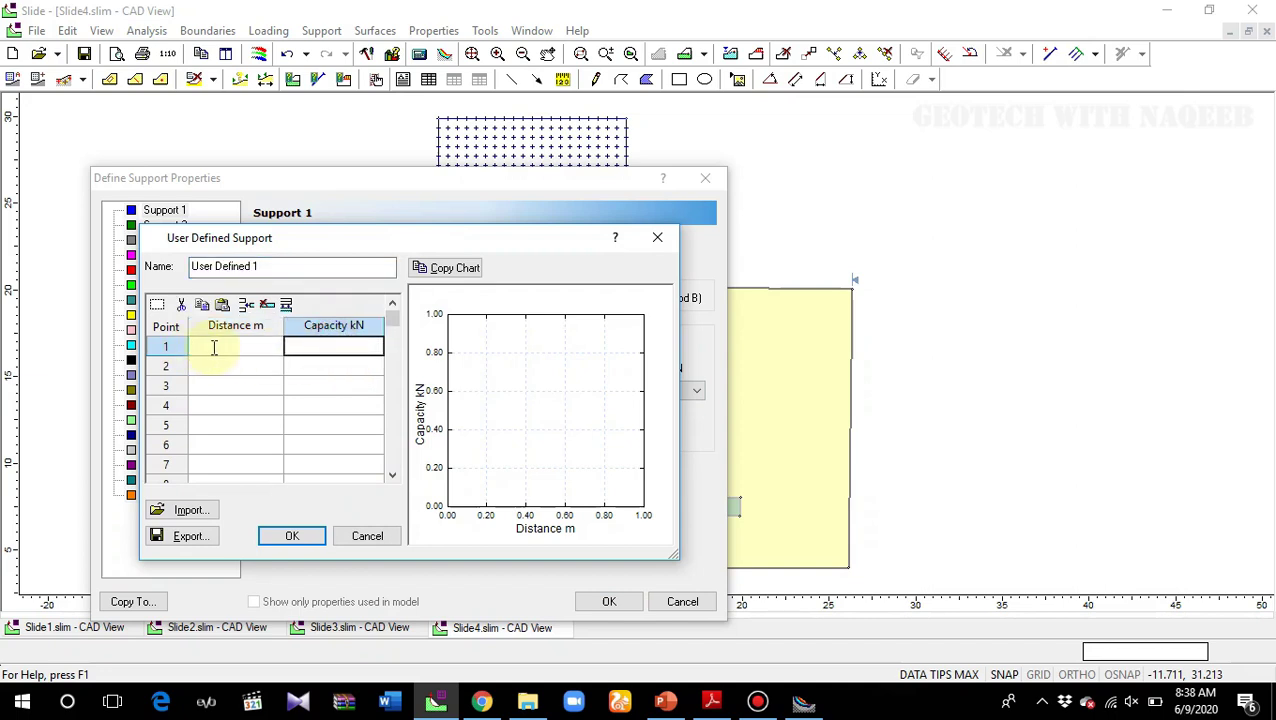
click(245, 348)
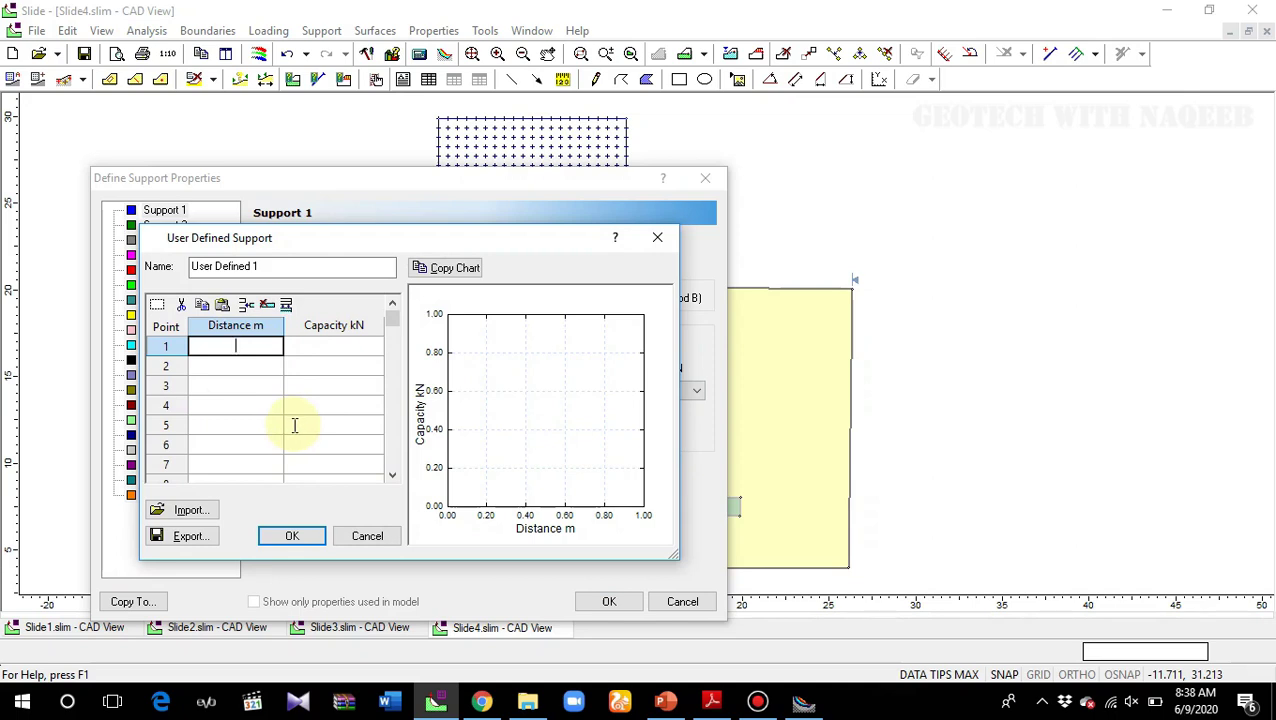
click(659, 238)
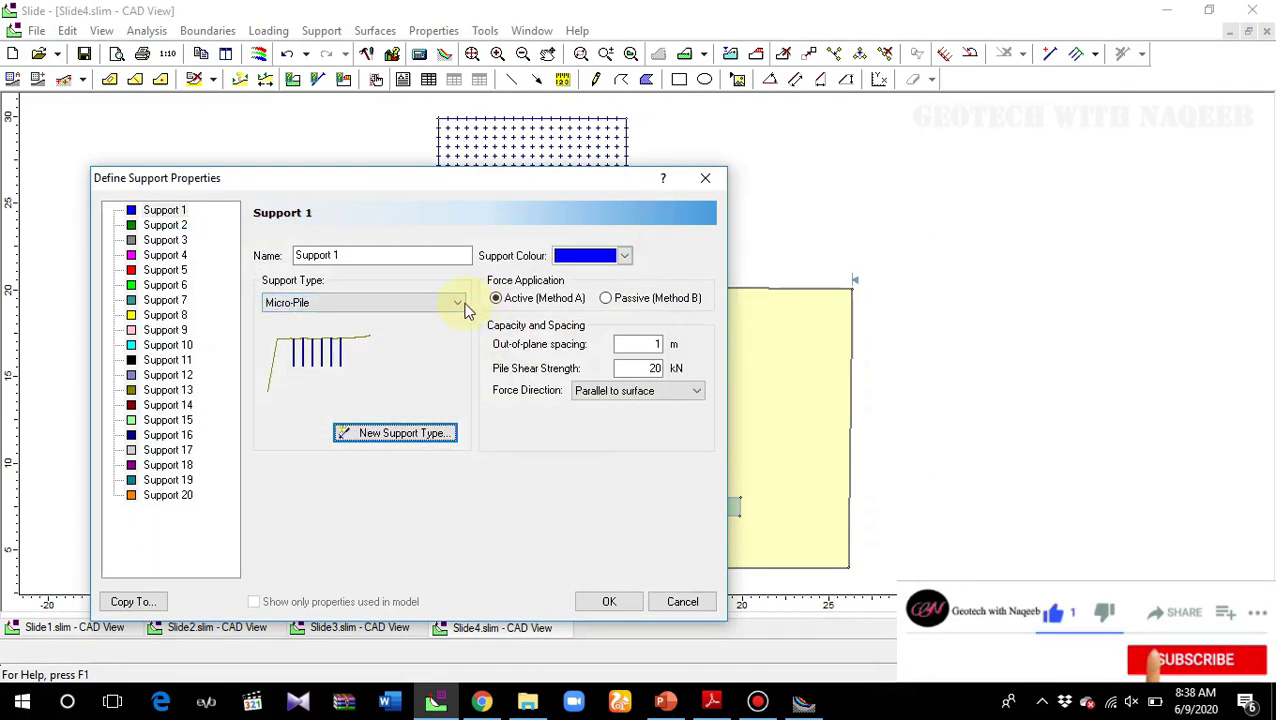
click(460, 304)
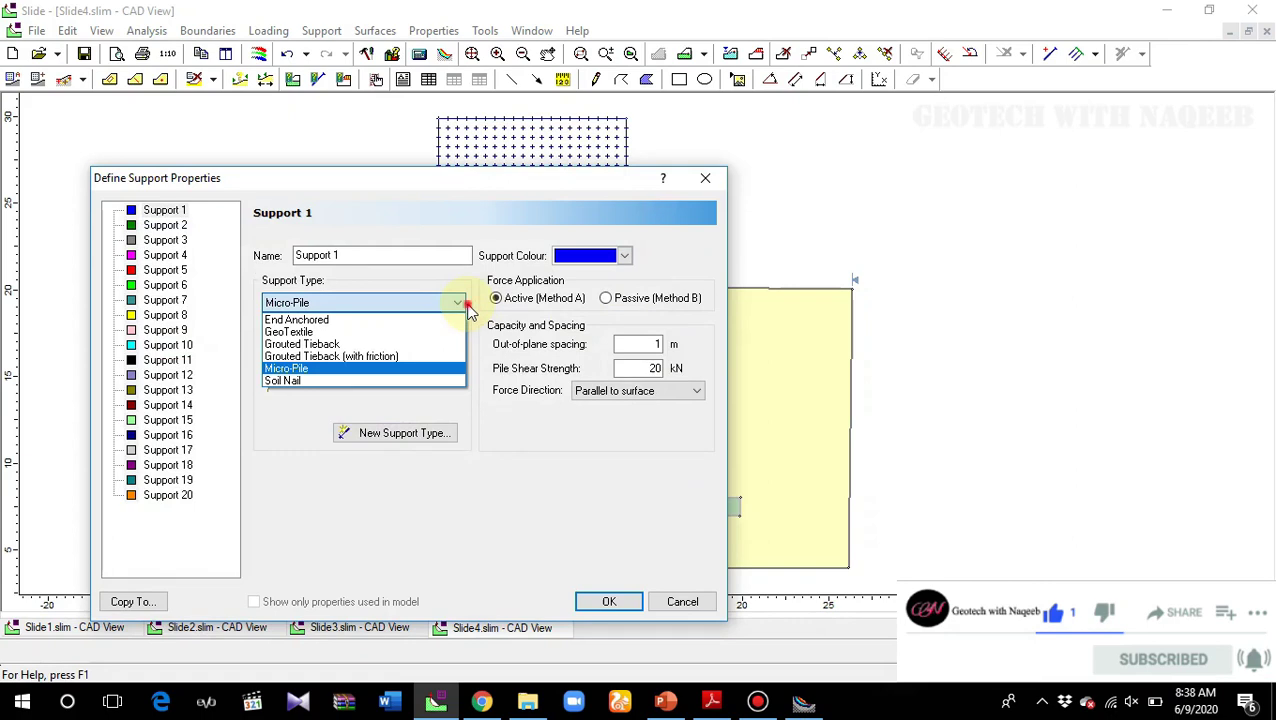
click(465, 305)
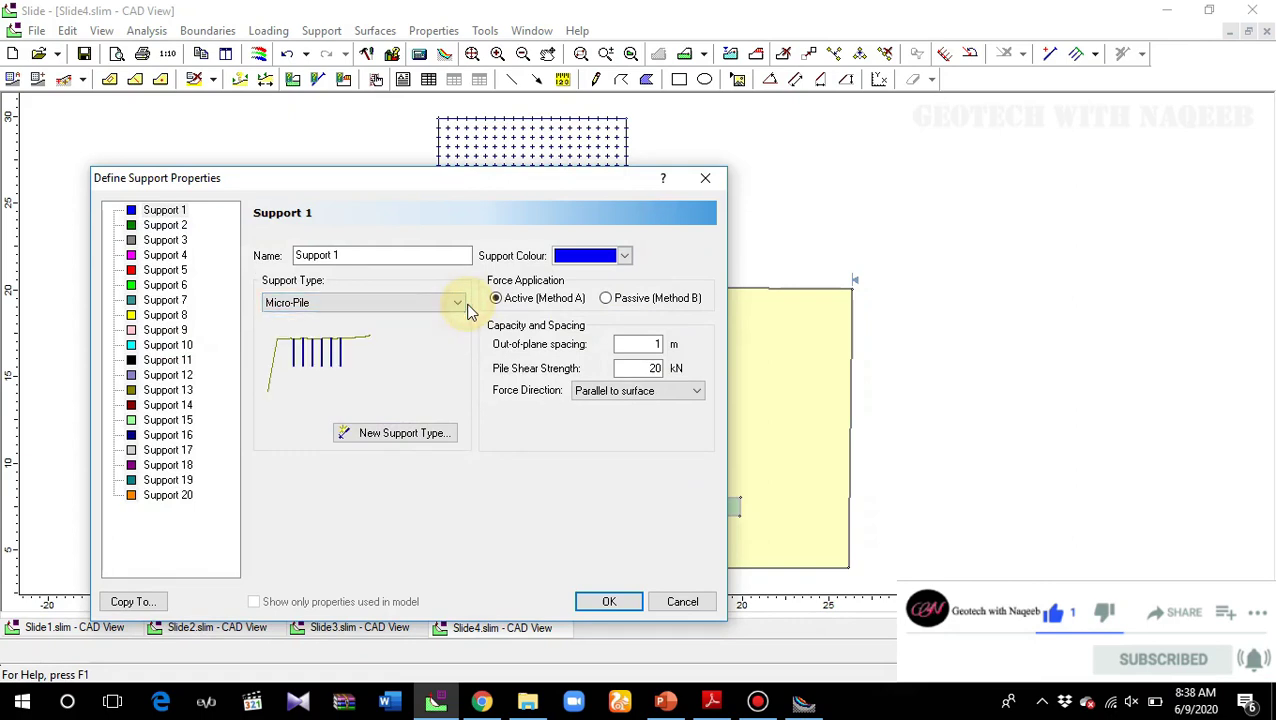
click(706, 181)
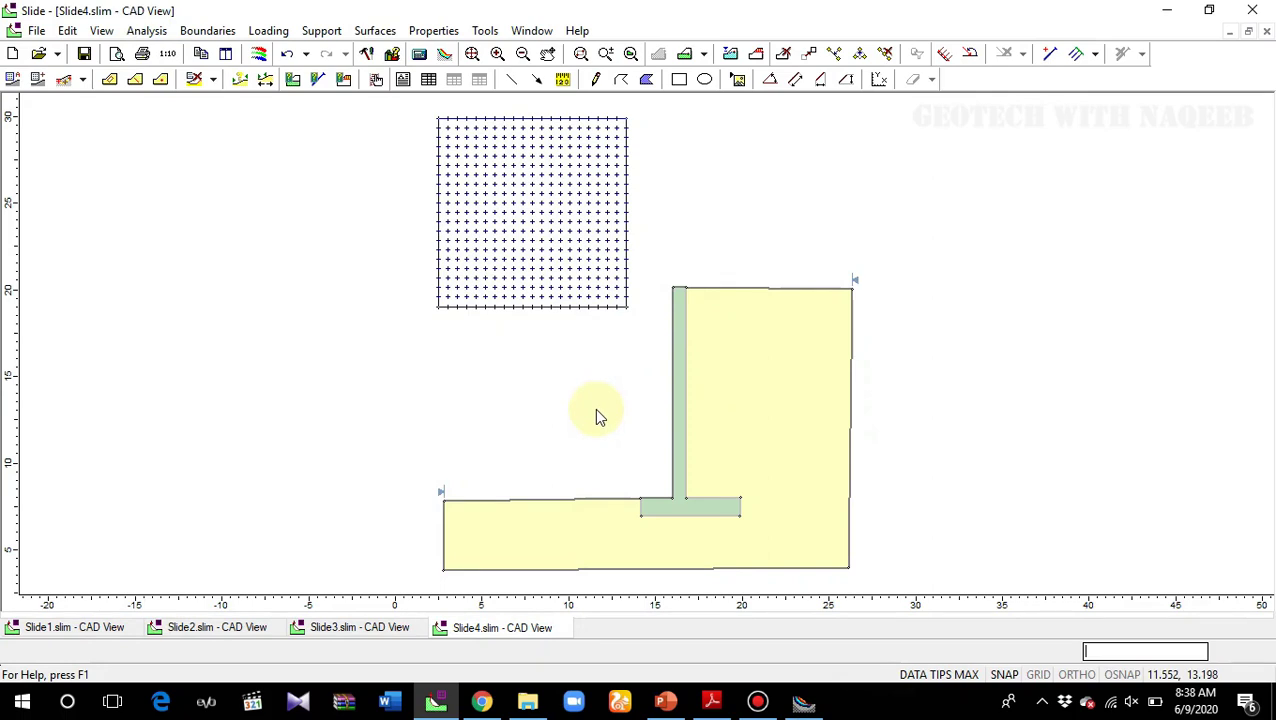
In Define Materials, start replacing the retaining wall's cohesion value of 200 kN/m2
click(434, 31)
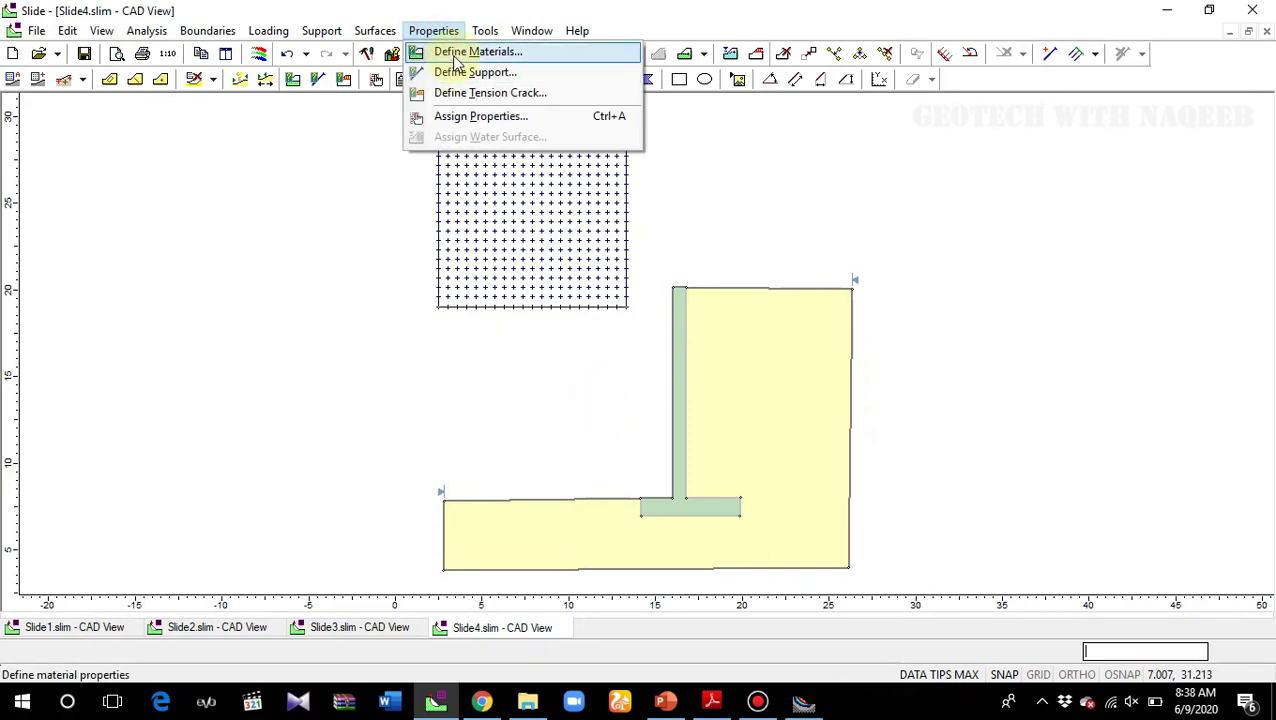
click(452, 58)
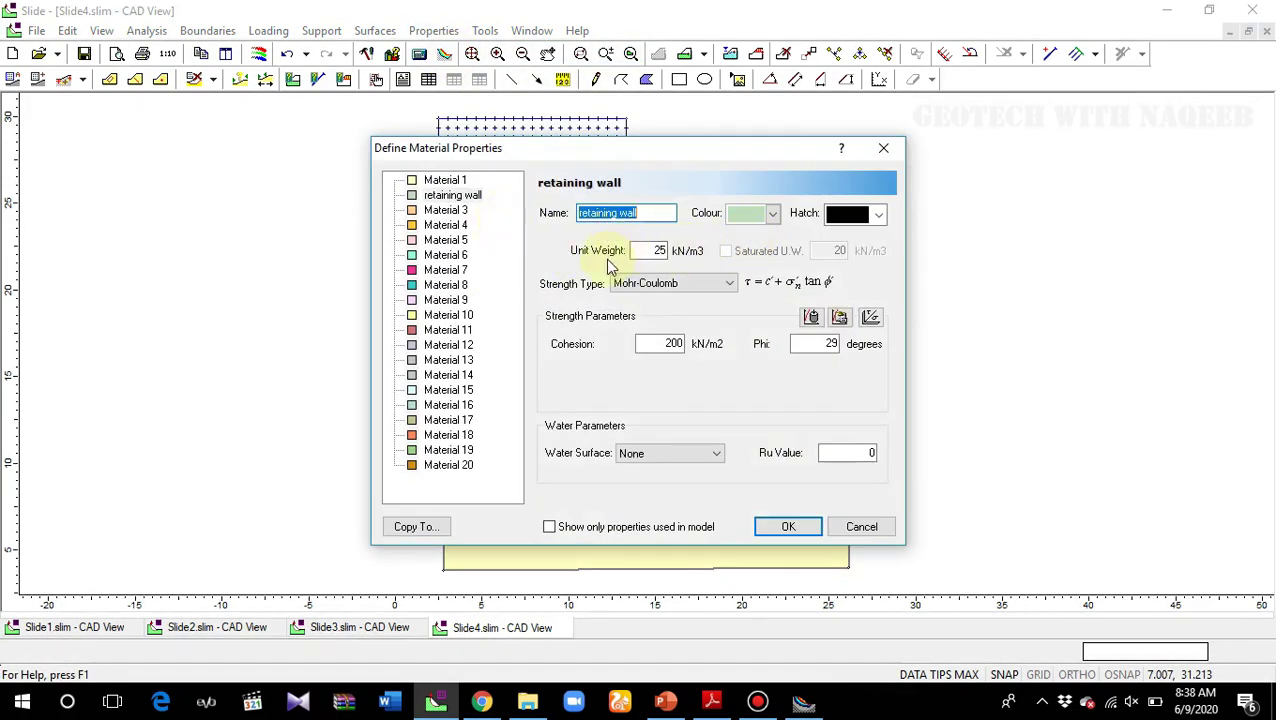
click(666, 343)
drag(697, 344, 706, 350)
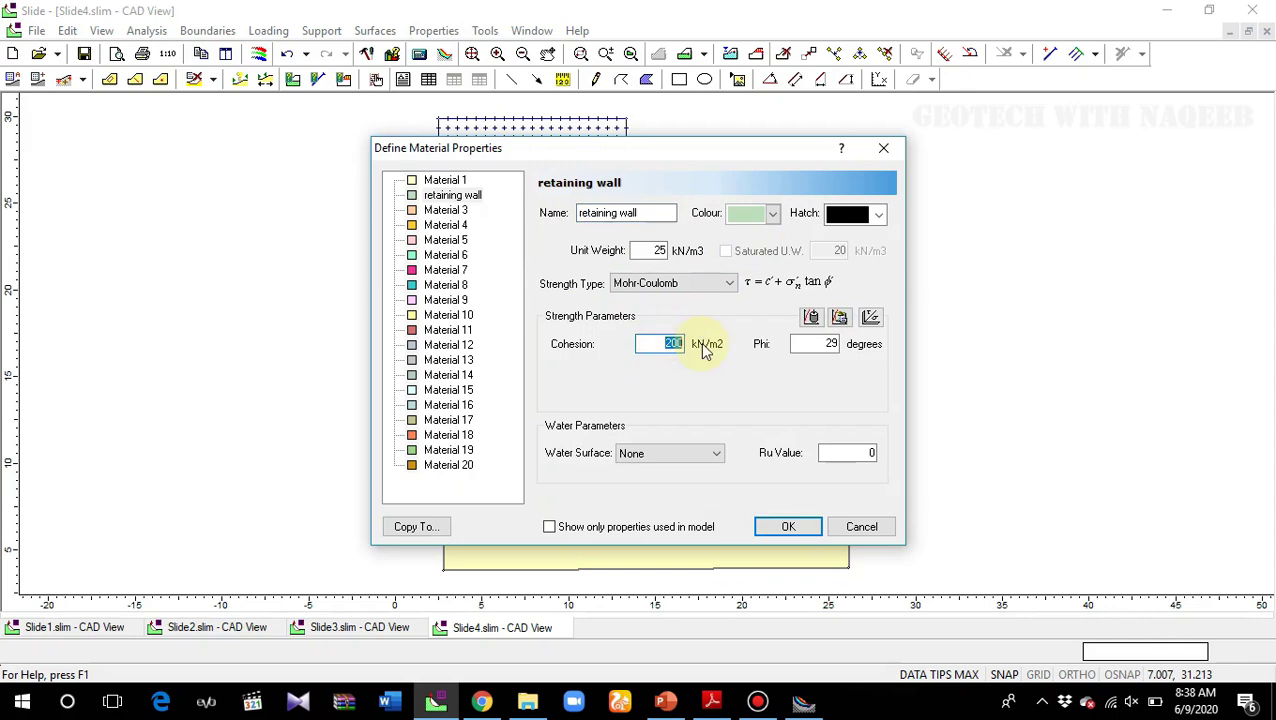
text(4)
Bring Chrome forward on the Springer soil shear test article tab
click(482, 701)
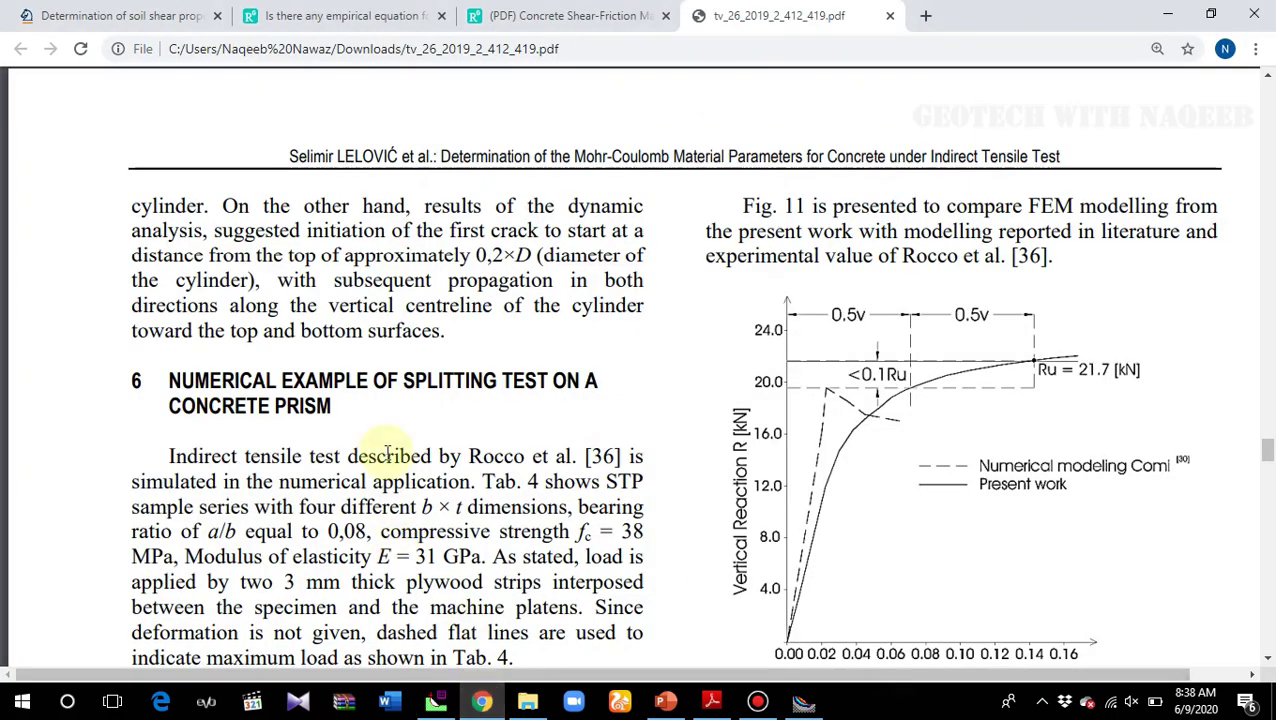
click(170, 15)
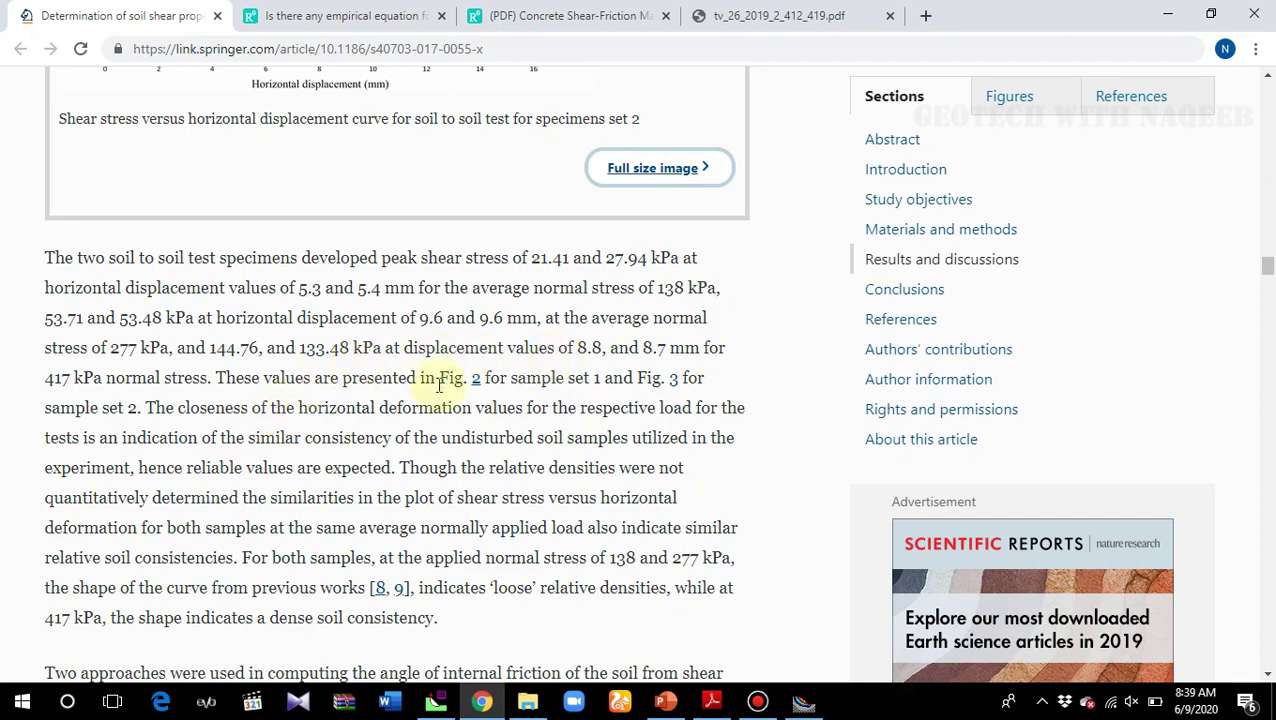
Scroll past Figs. 4–9 to the Type 'B' apparatus friction values (1.4, 1.3, 0.79)
scroll(121, 437, down, 5)
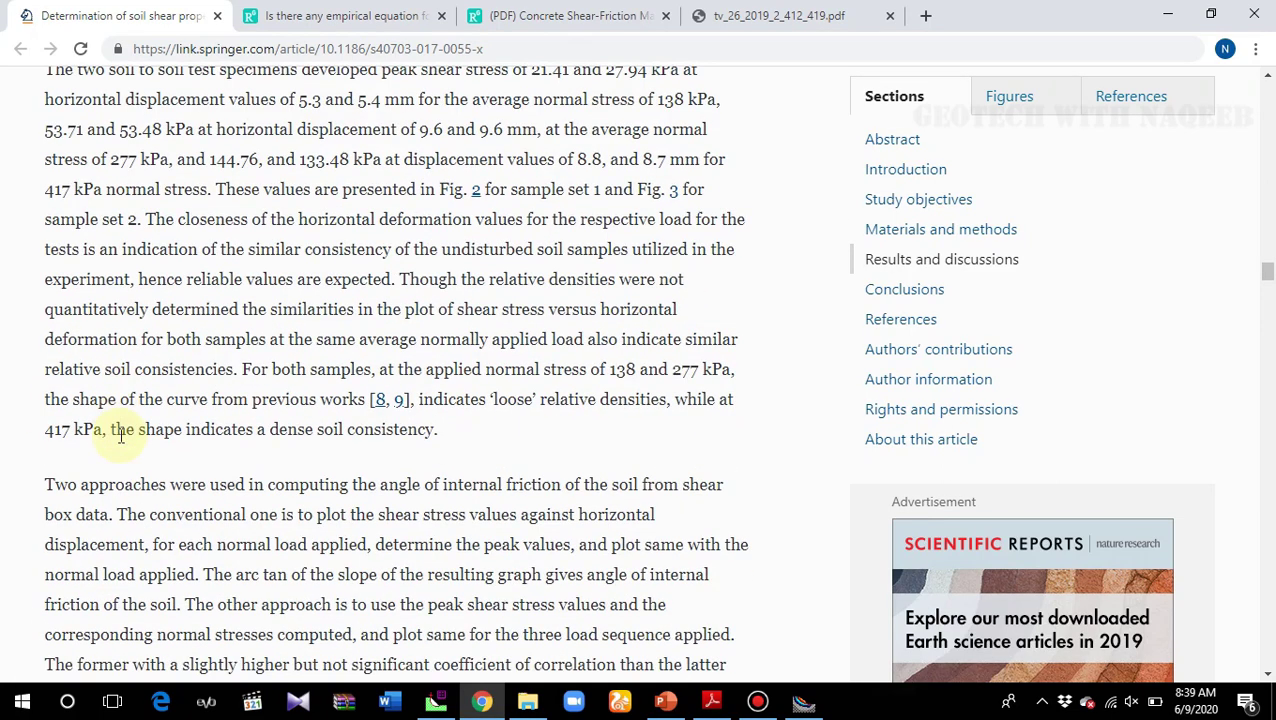
scroll(121, 440, down, 7)
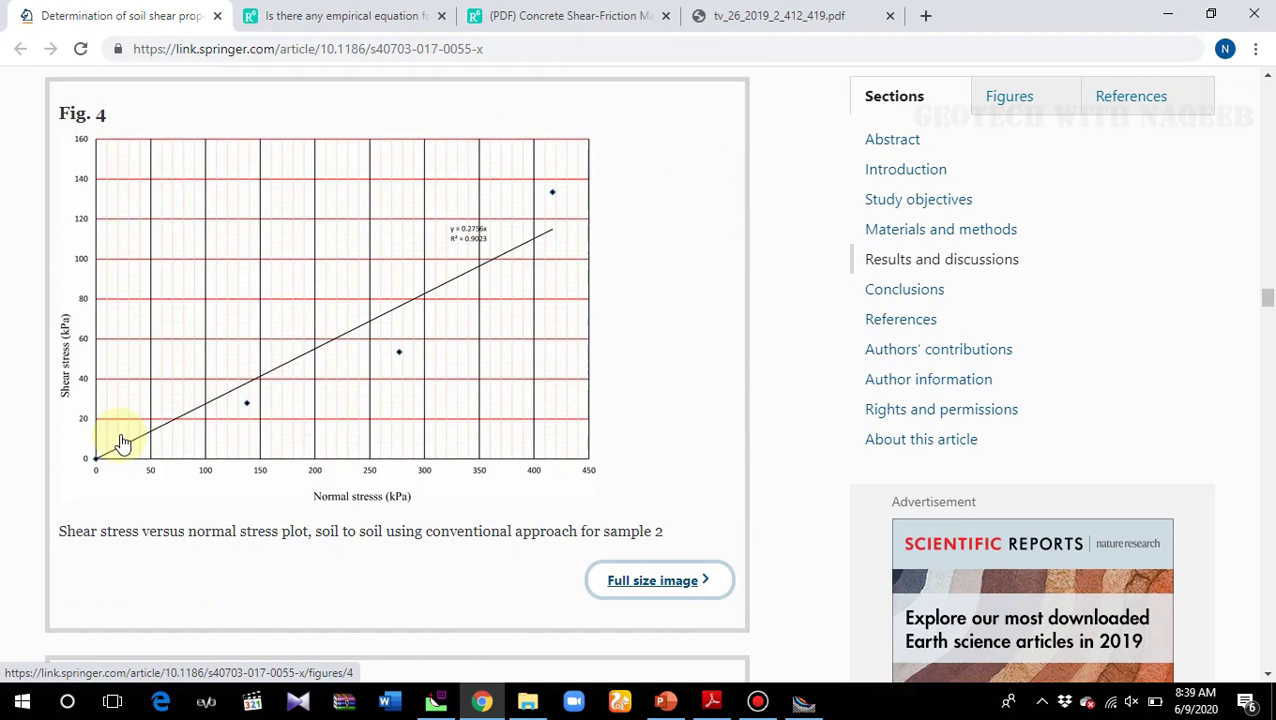
scroll(292, 352, down, 10)
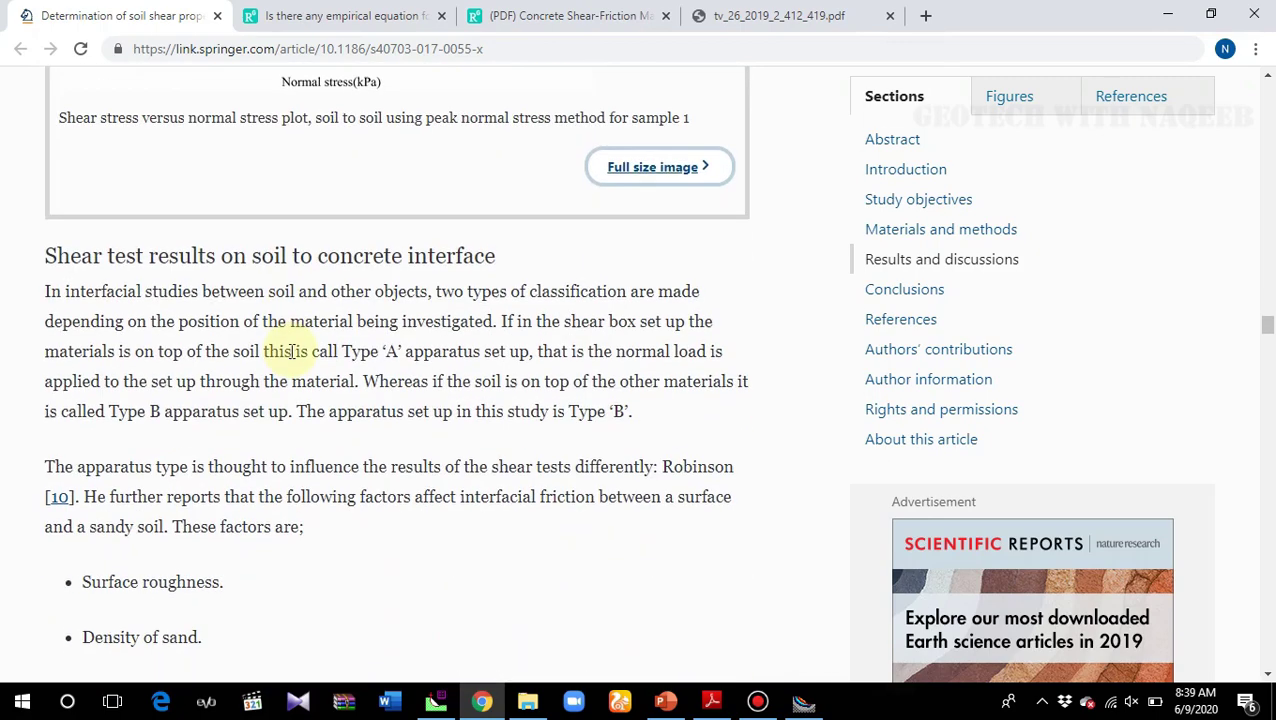
scroll(292, 352, down, 3)
scroll(292, 356, down, 11)
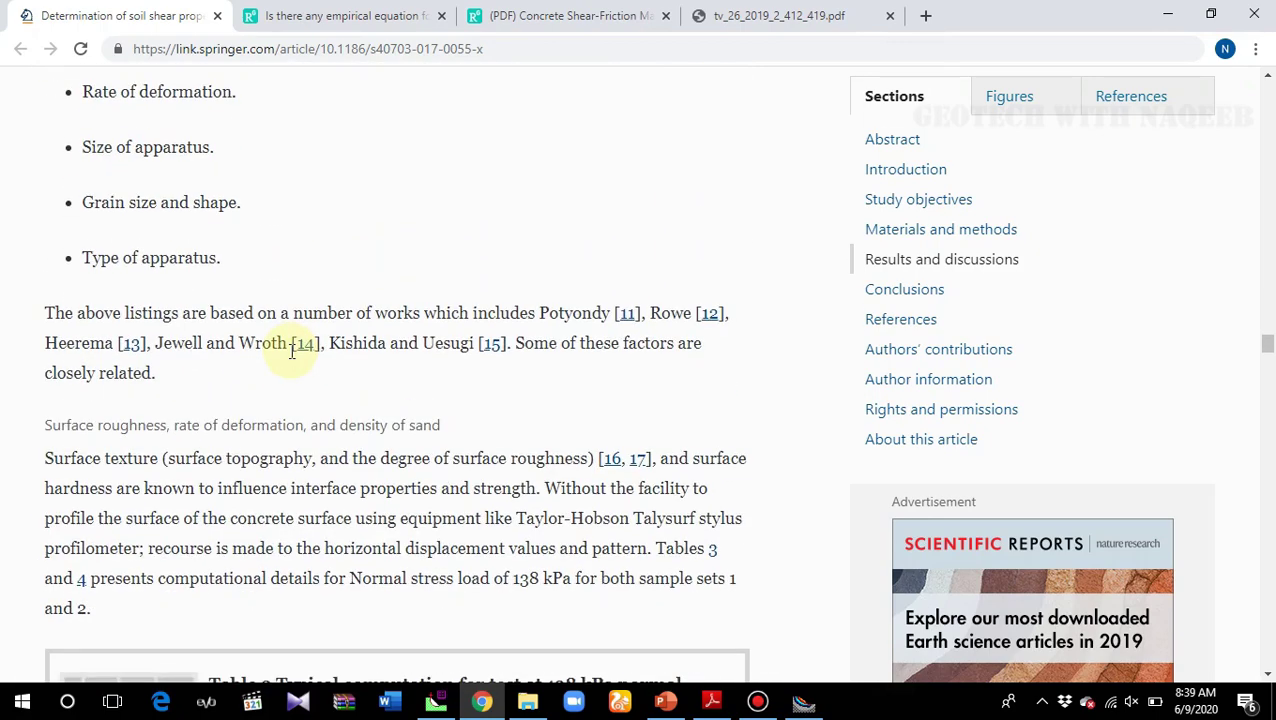
scroll(292, 356, down, 1)
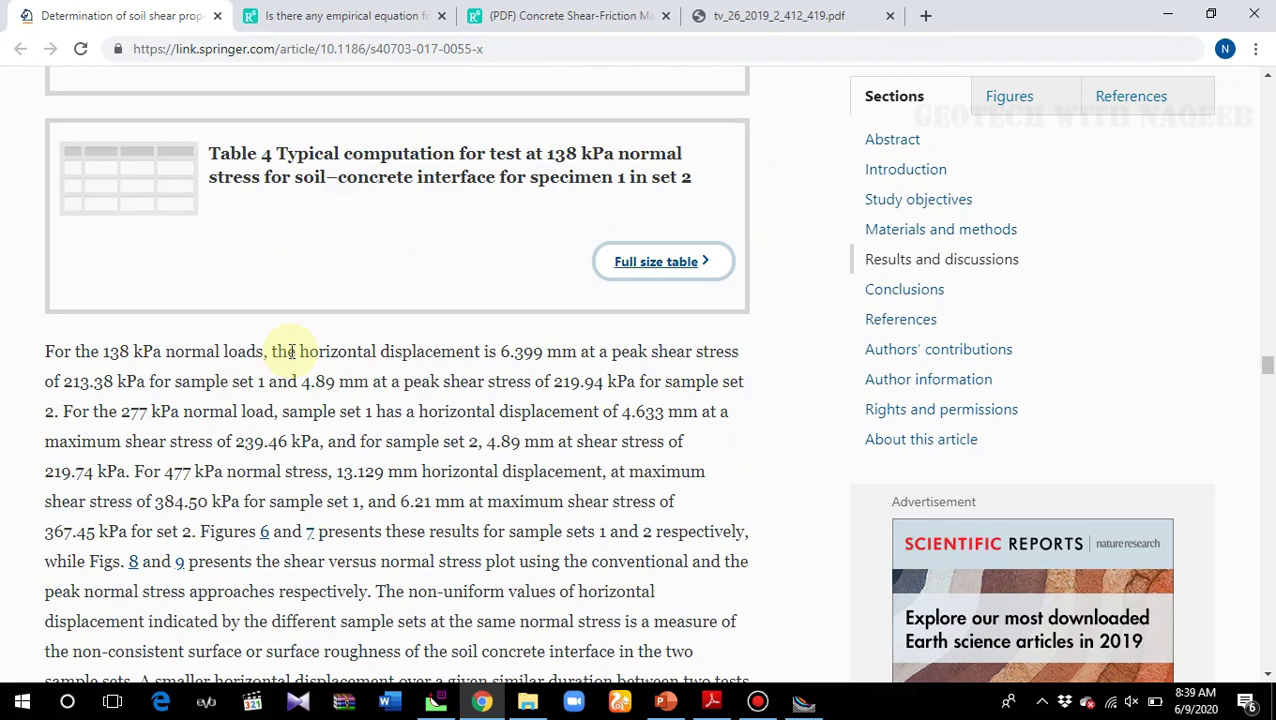
scroll(292, 352, down, 1)
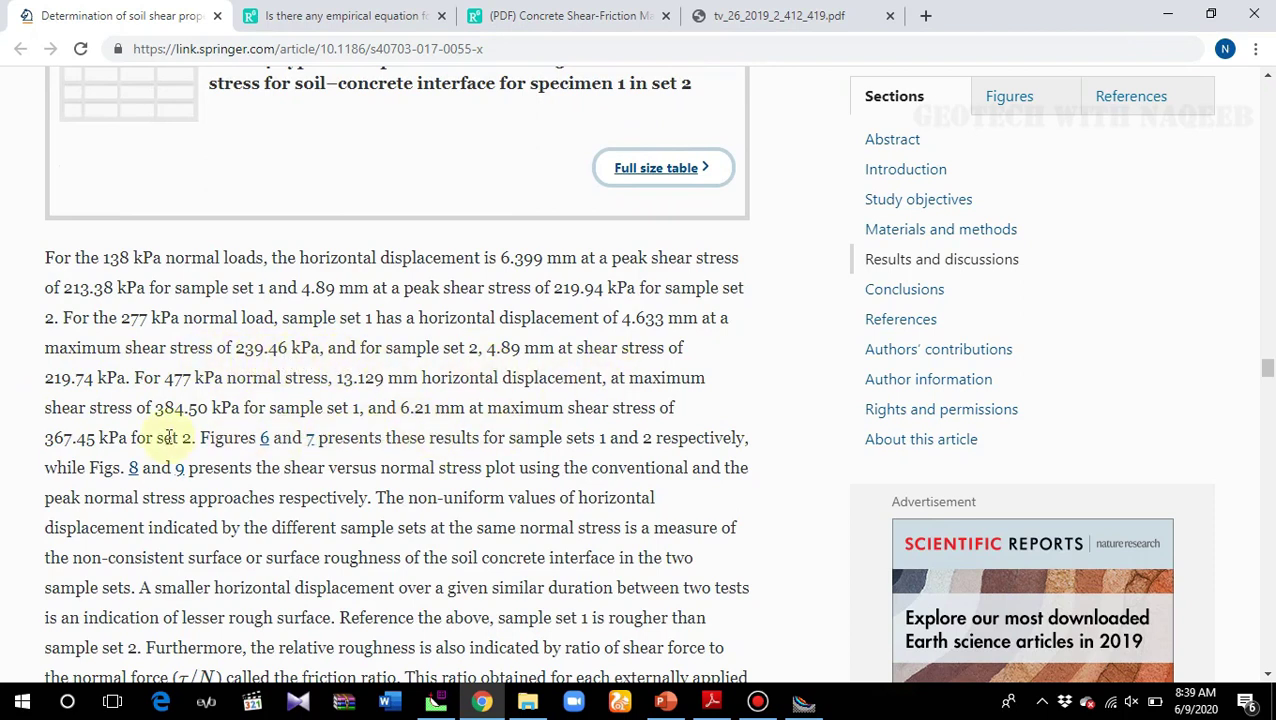
scroll(143, 435, down, 1)
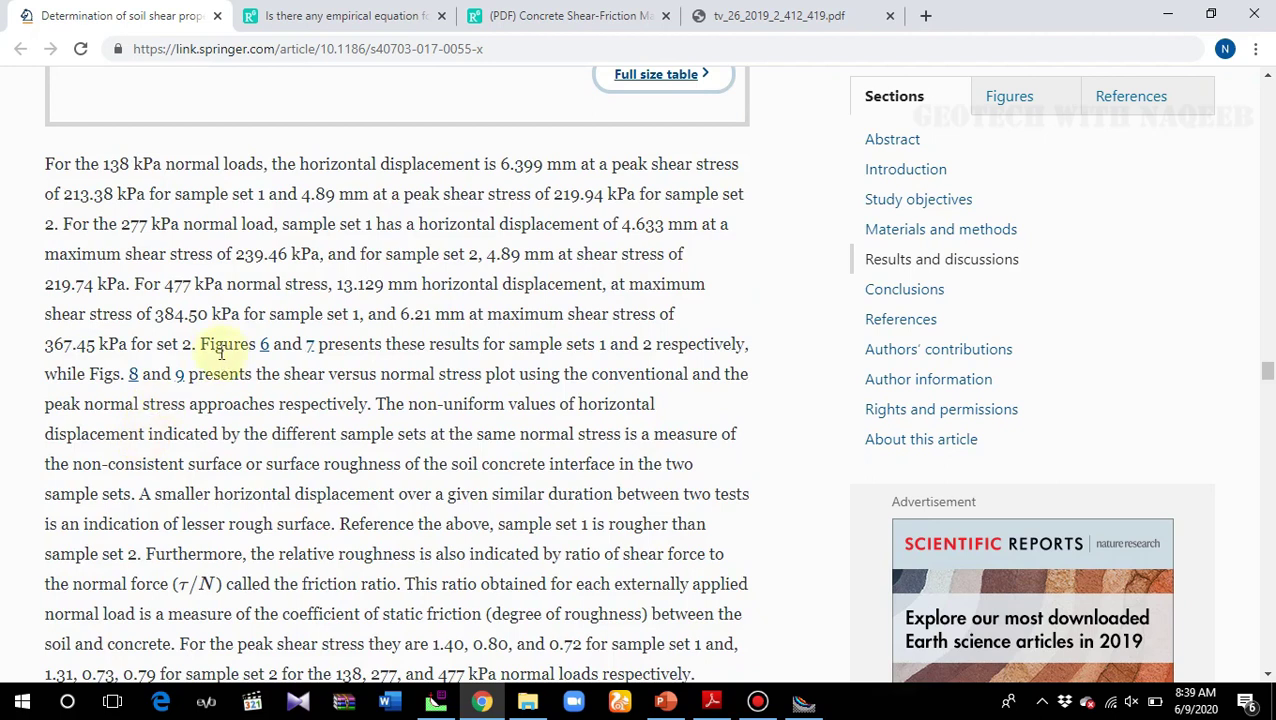
scroll(182, 394, down, 3)
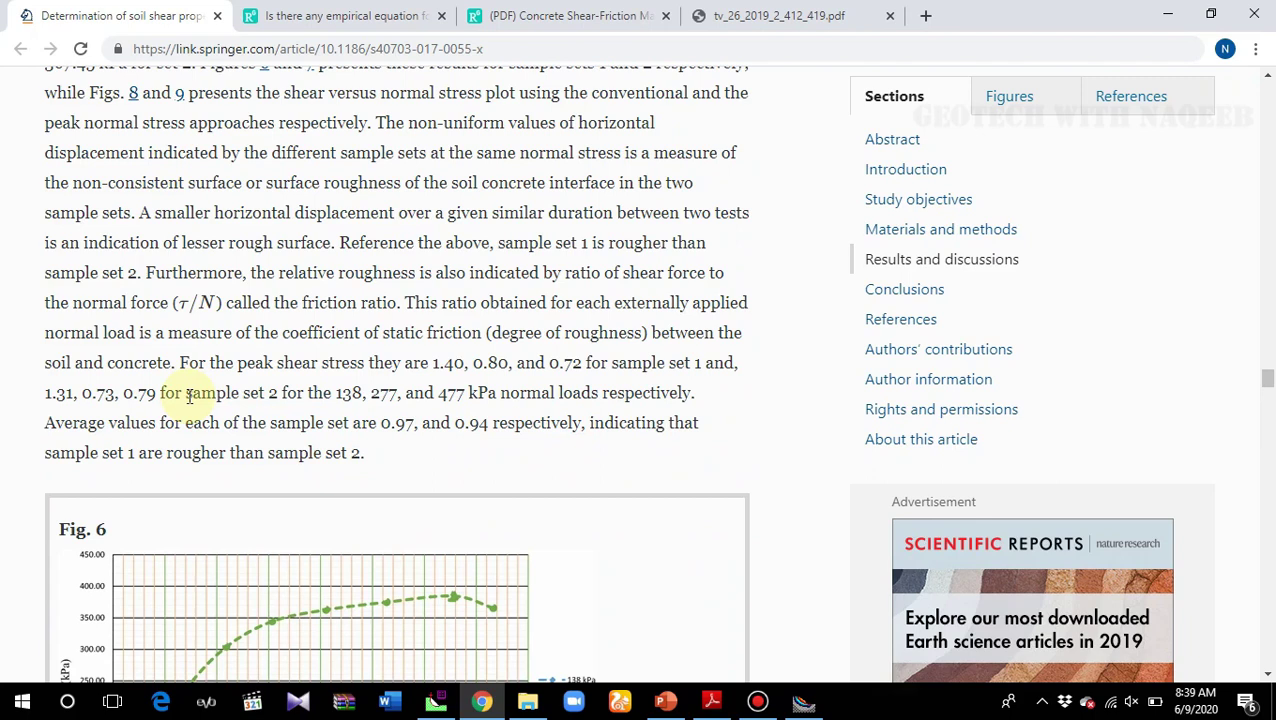
scroll(189, 395, down, 1)
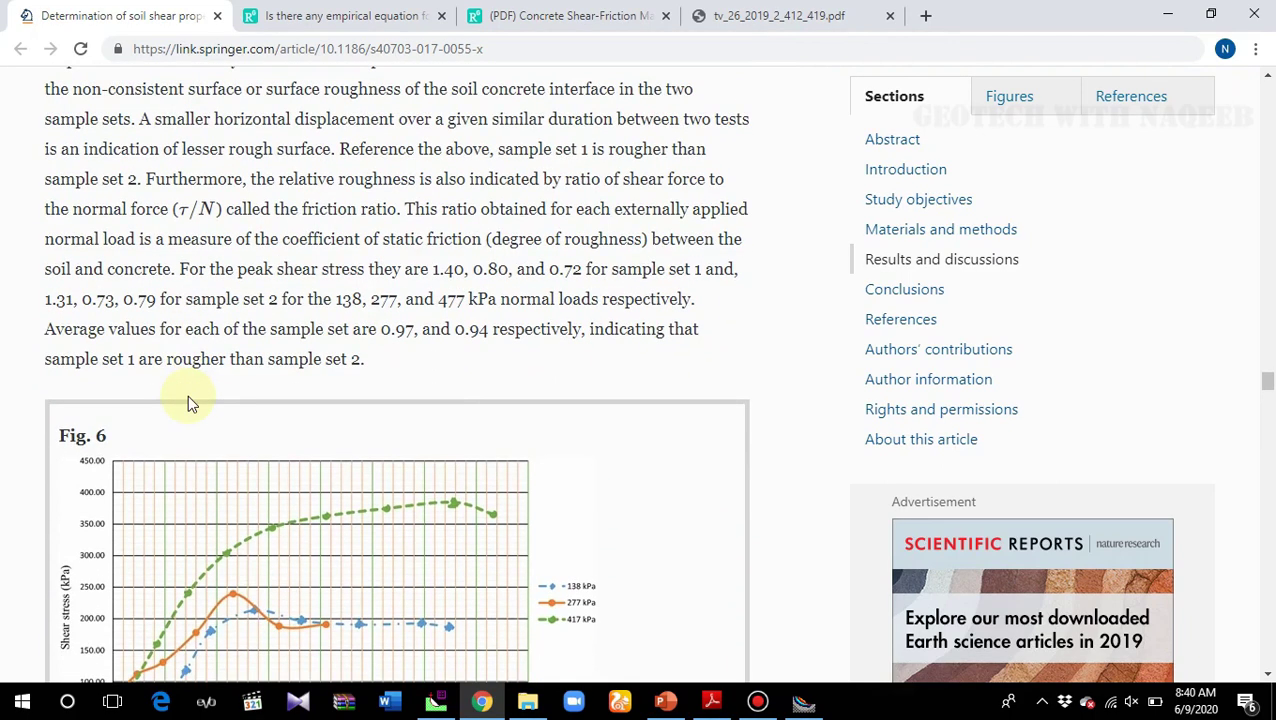
scroll(191, 403, down, 8)
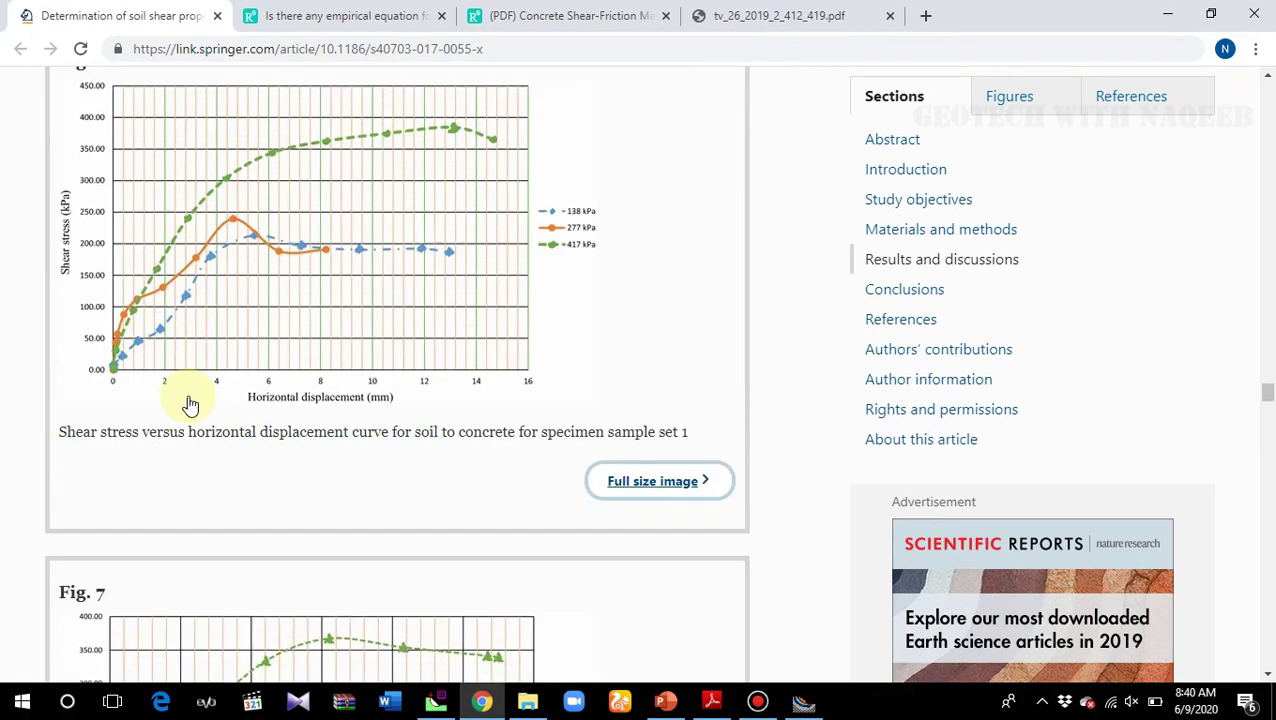
scroll(191, 403, down, 12)
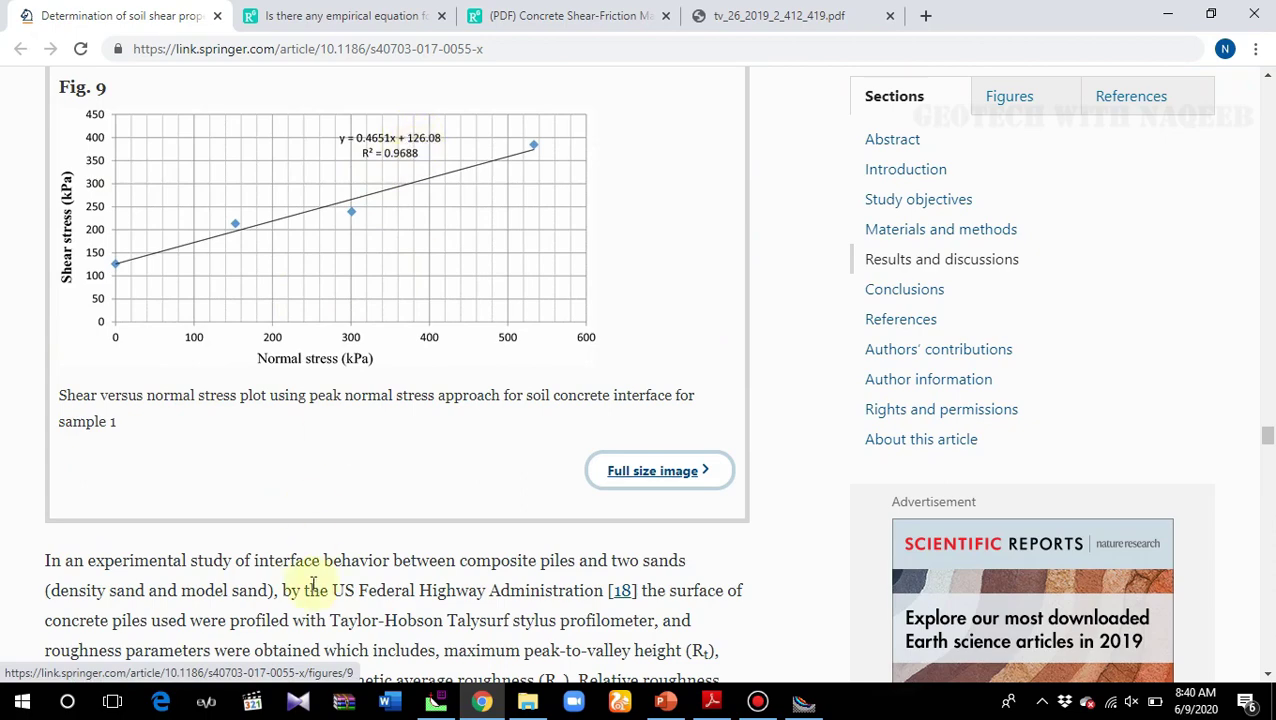
scroll(327, 580, down, 3)
scroll(327, 585, down, 15)
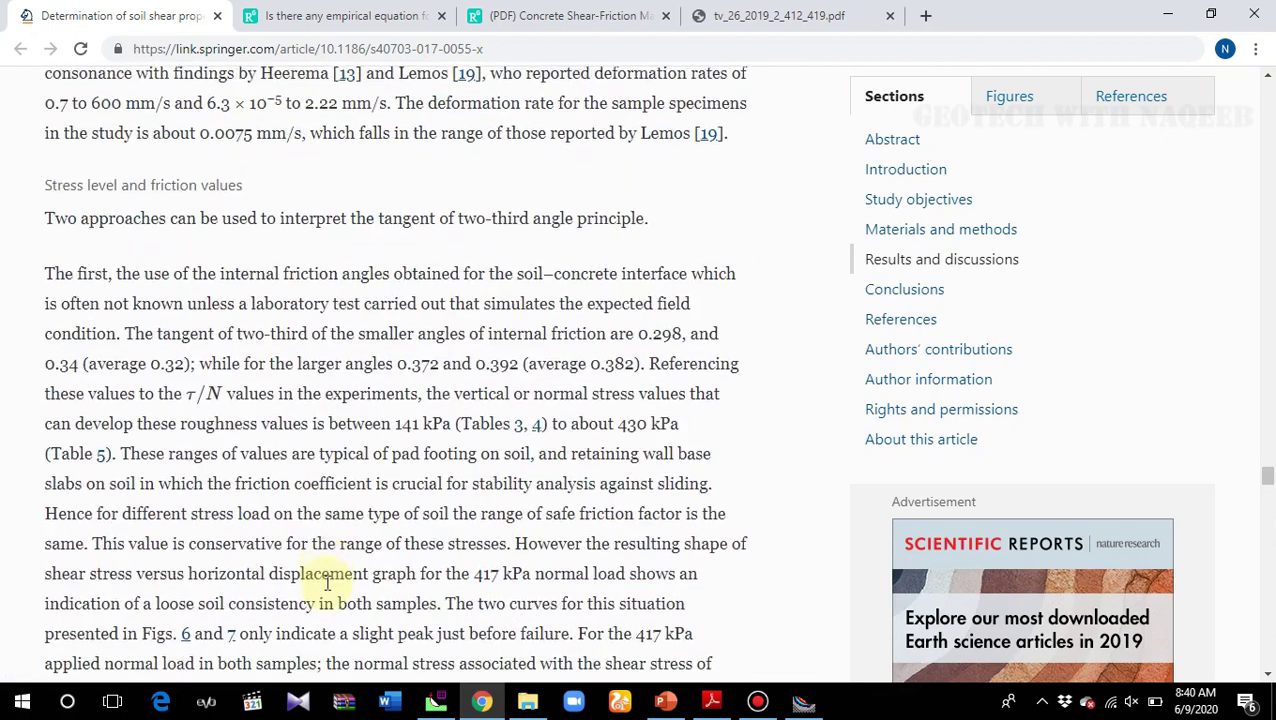
scroll(324, 580, down, 5)
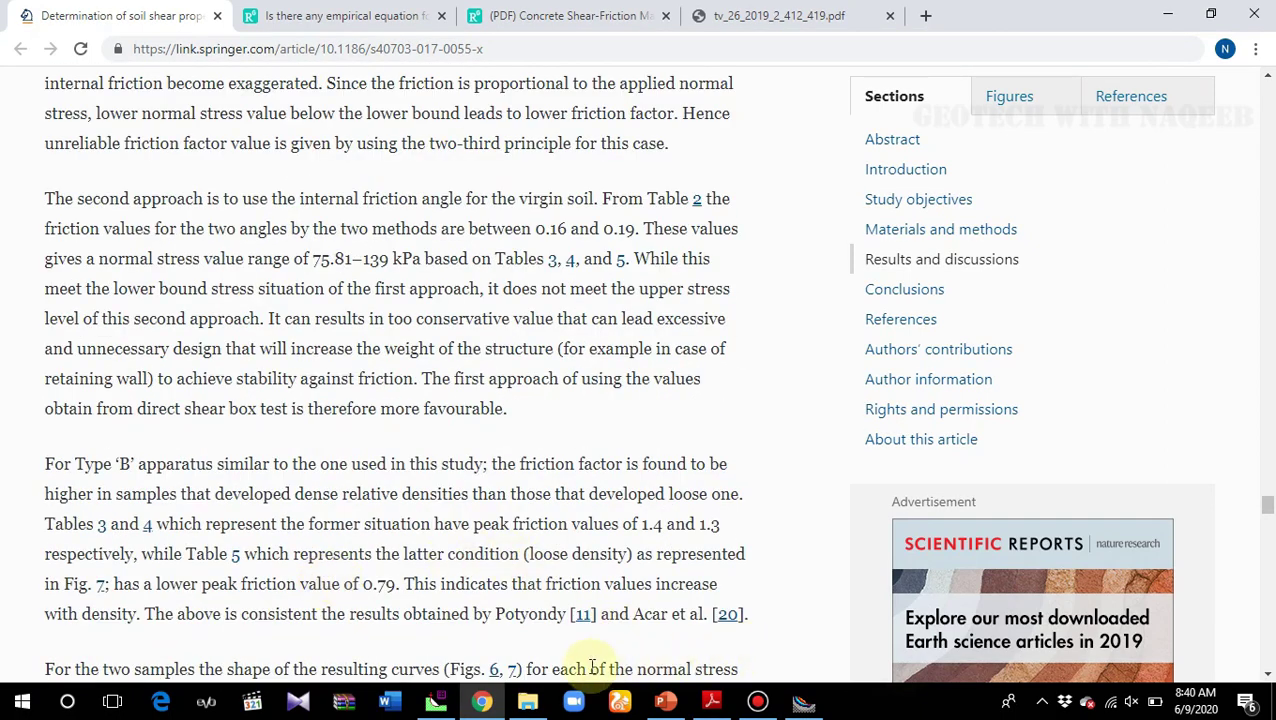
Back in Slide, confirm the retaining wall cohesion of 270 kN/m2
click(435, 705)
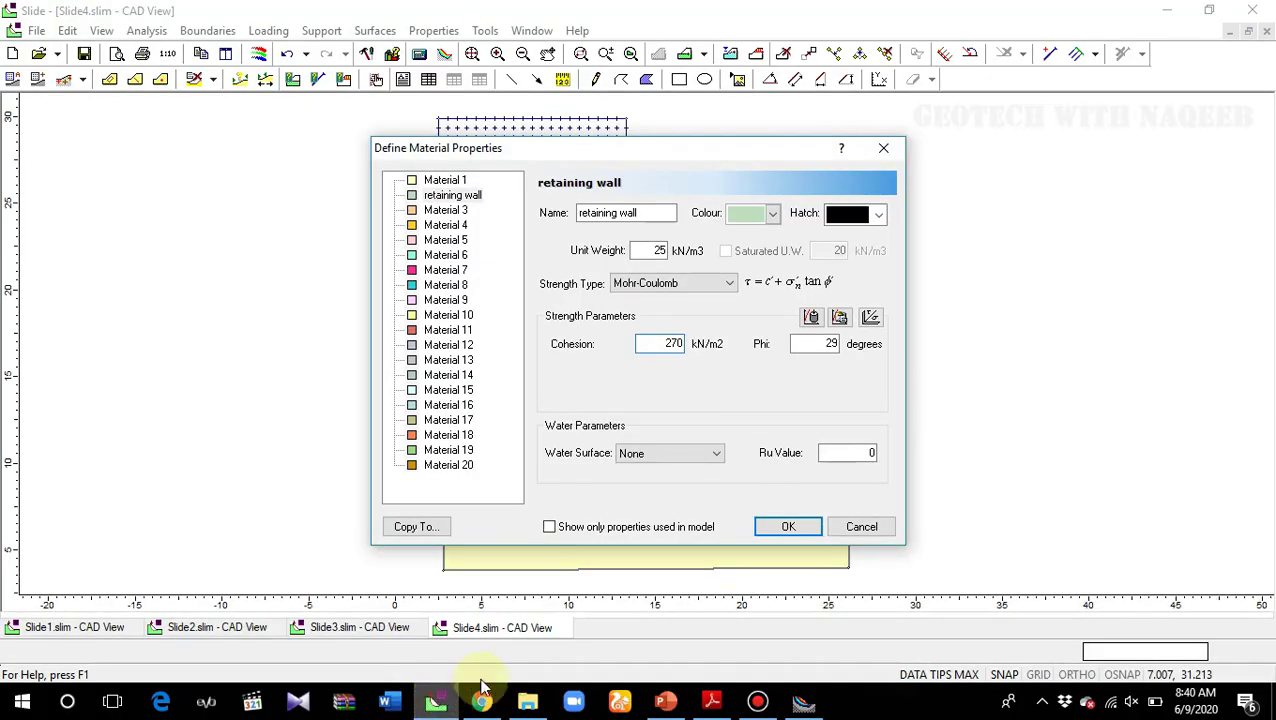
drag(683, 140, 322, 143)
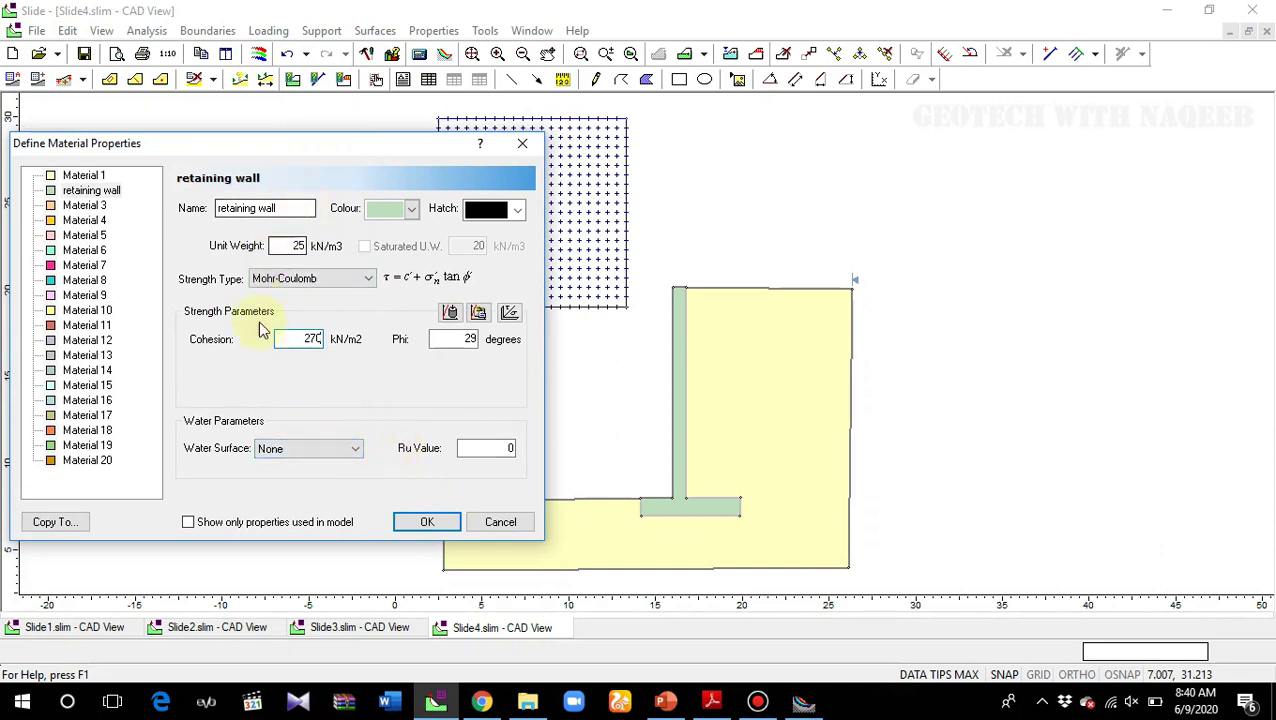
click(427, 521)
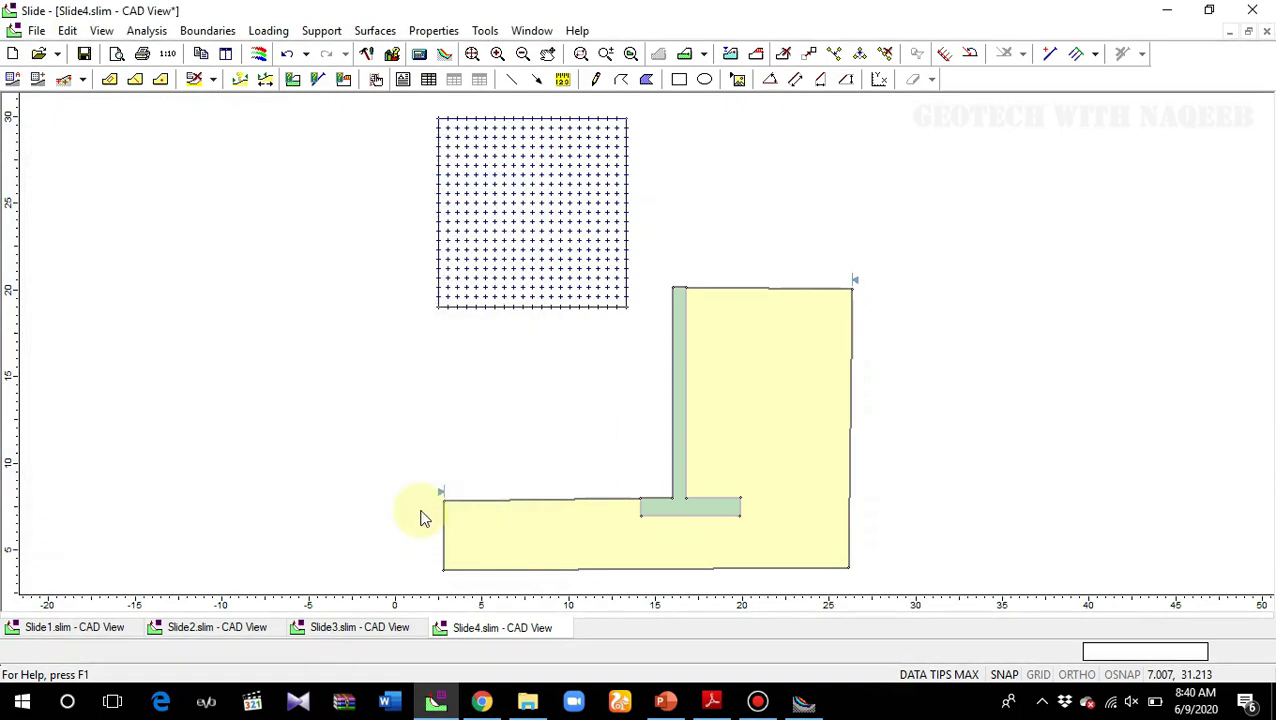
Assign the 'retaining wall' material to the wall stem region
click(434, 31)
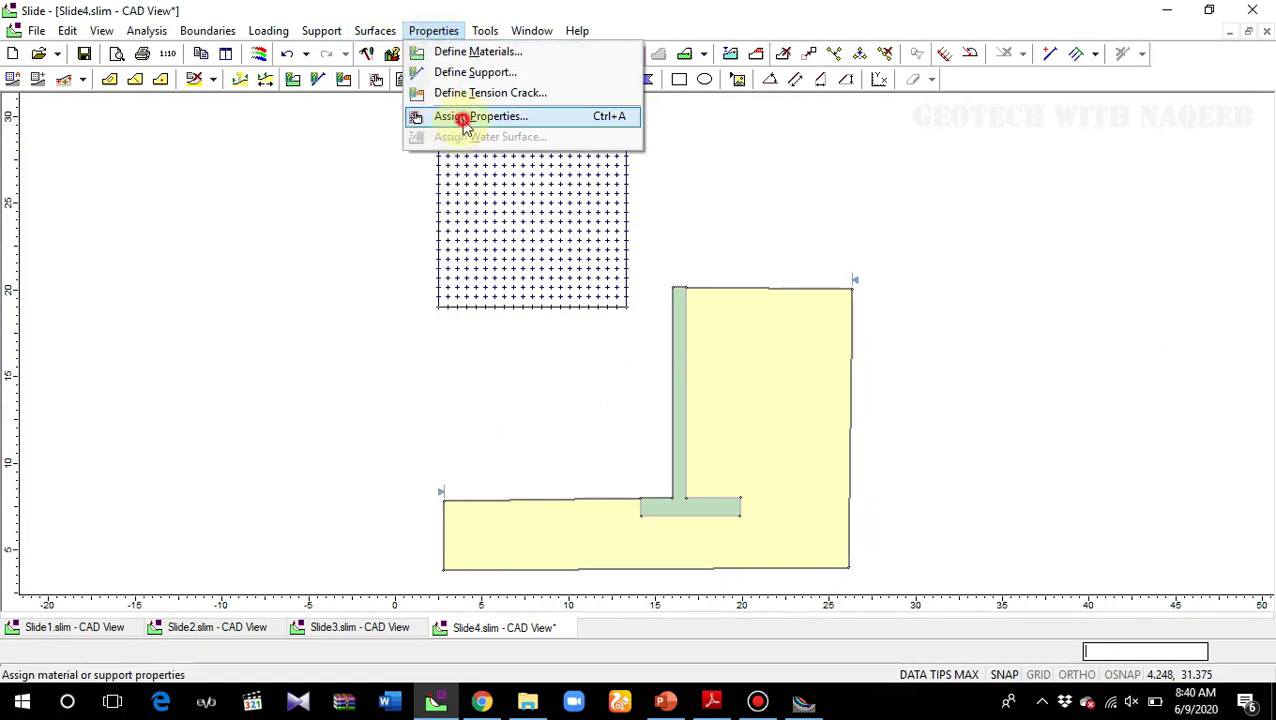
click(460, 118)
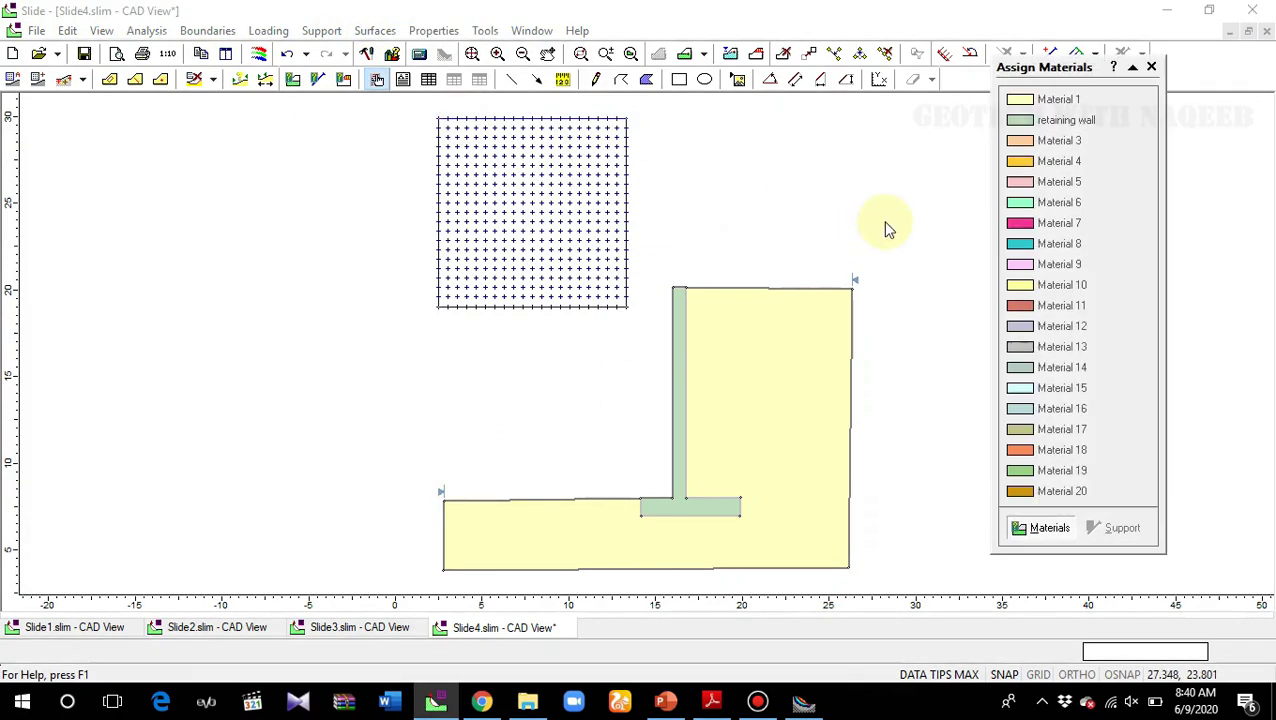
click(1060, 120)
click(683, 362)
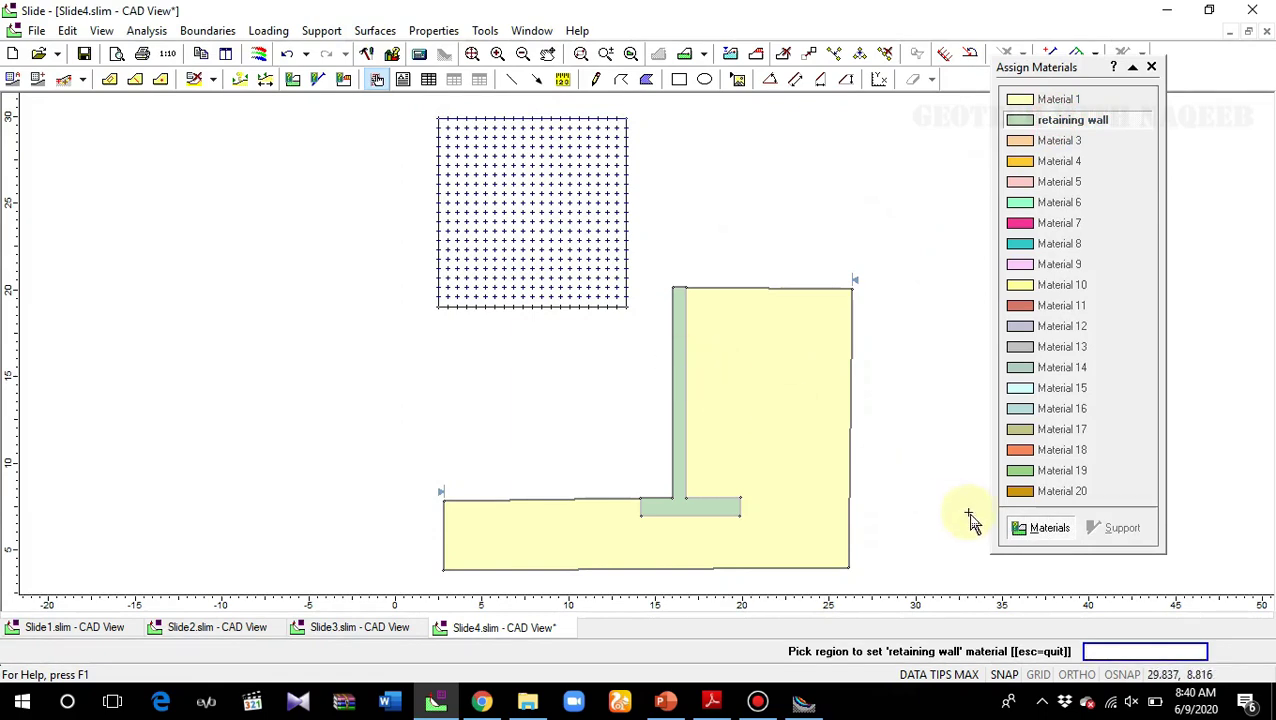
click(1151, 66)
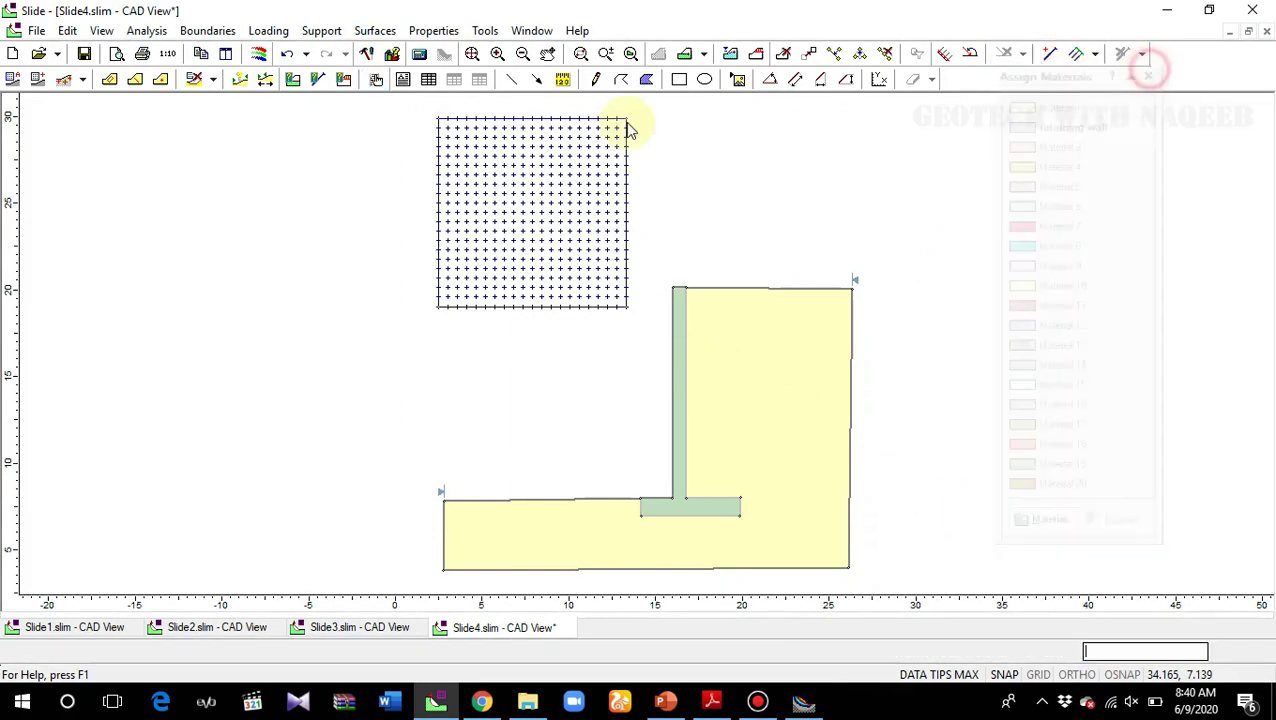
click(158, 33)
Save Slide4.slim, recompute, and open SlideInterpret showing the 1.084 critical slip circle
click(165, 95)
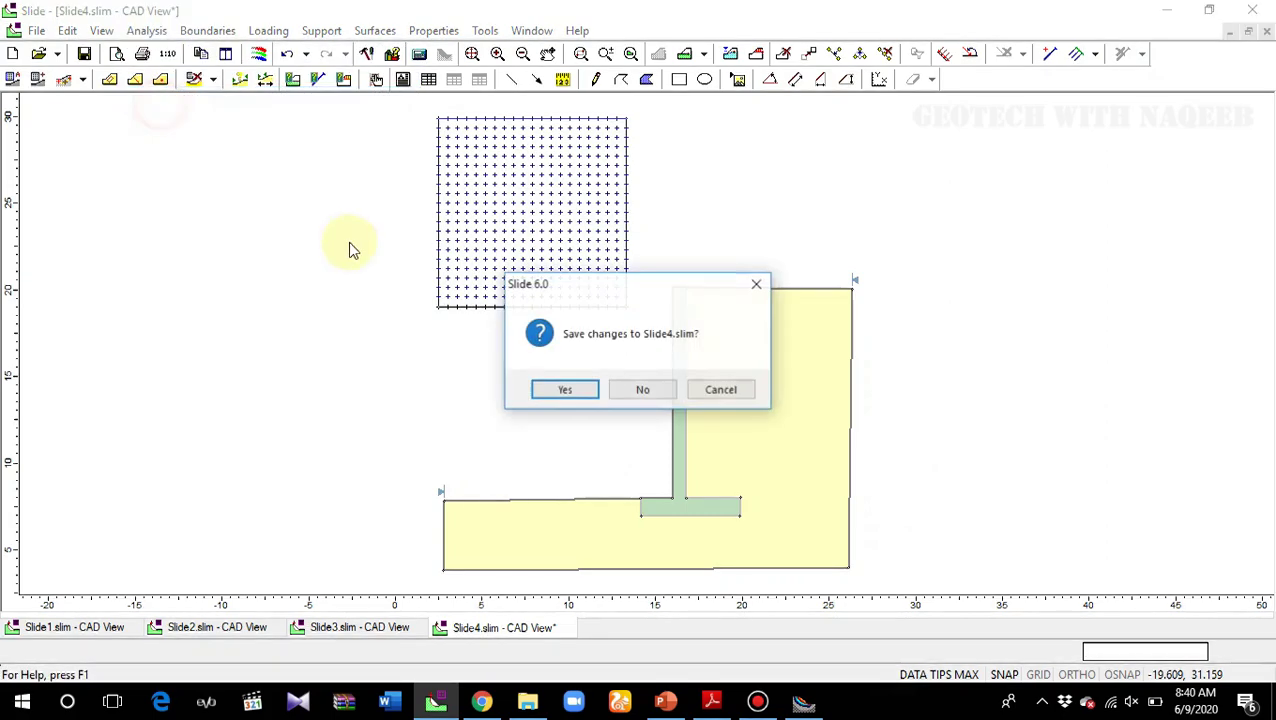
click(565, 392)
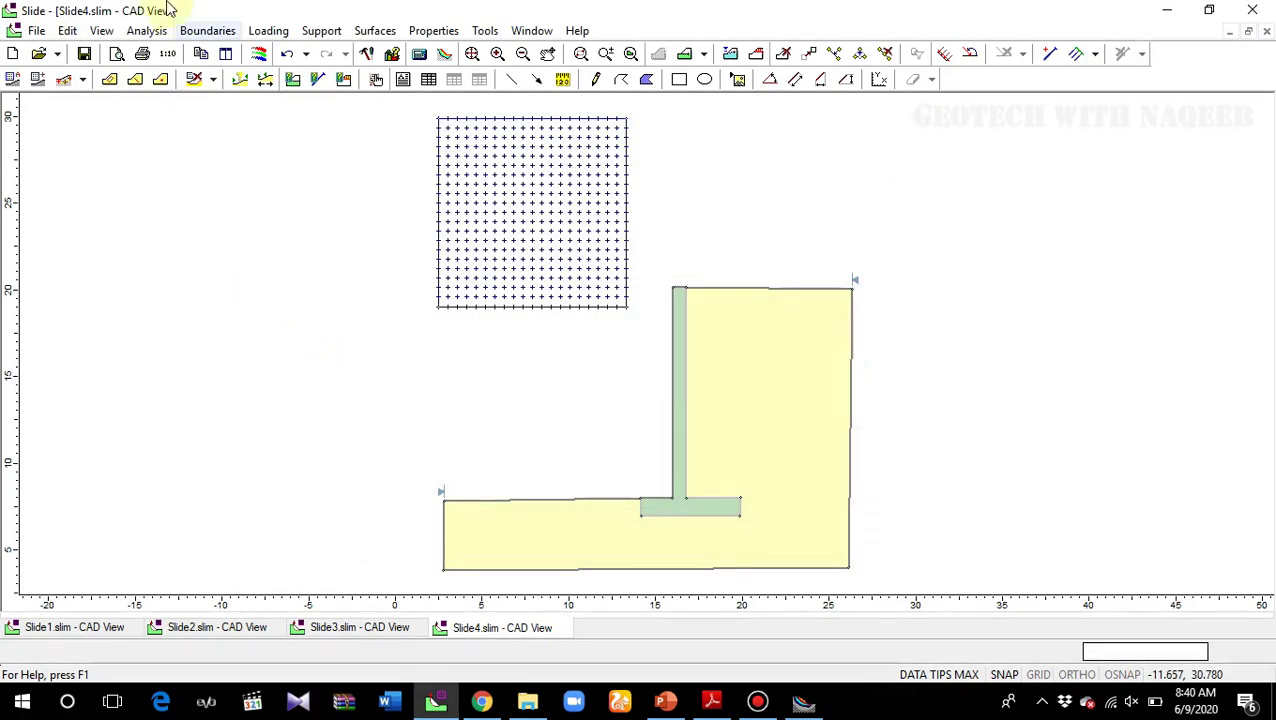
click(146, 31)
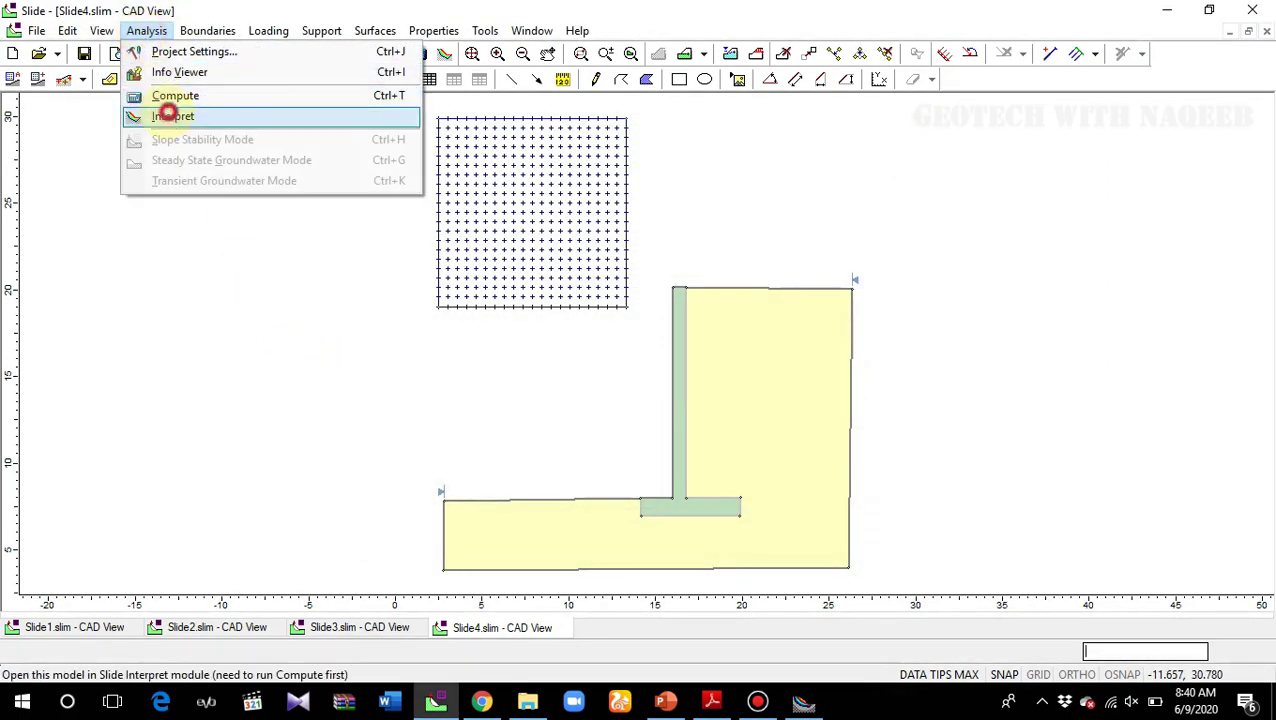
click(167, 112)
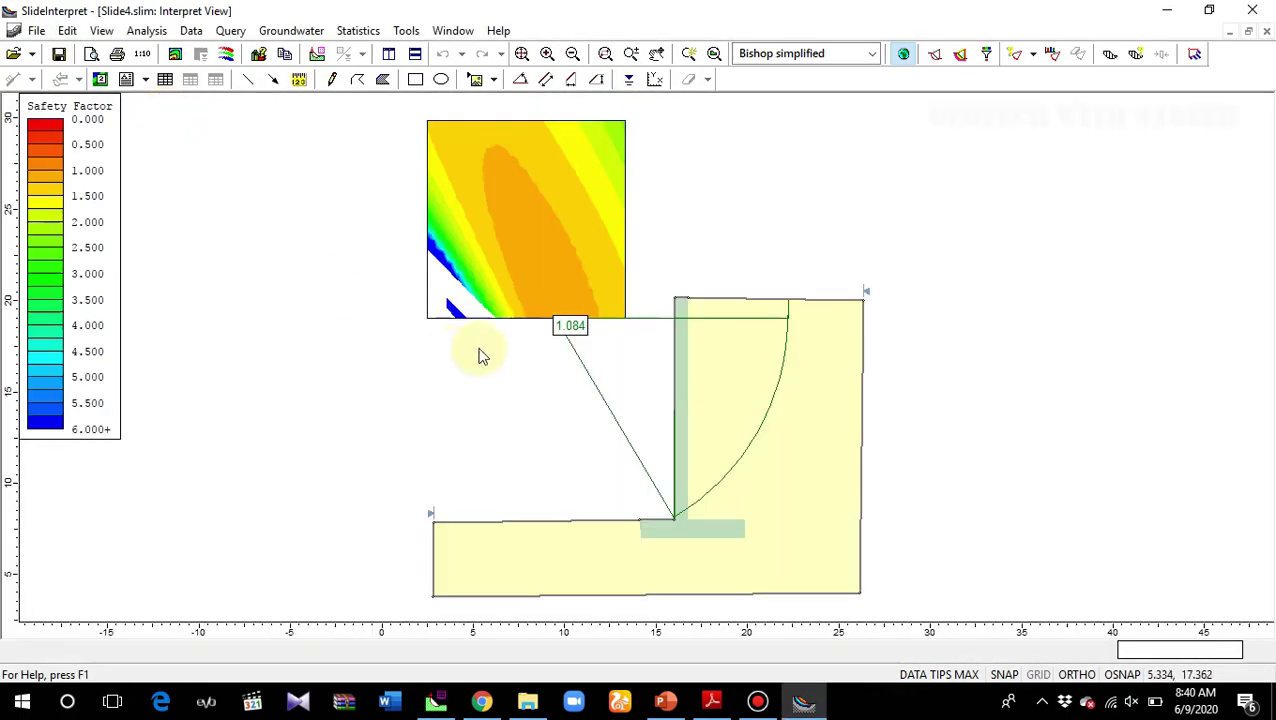
mouse_move(590, 290)
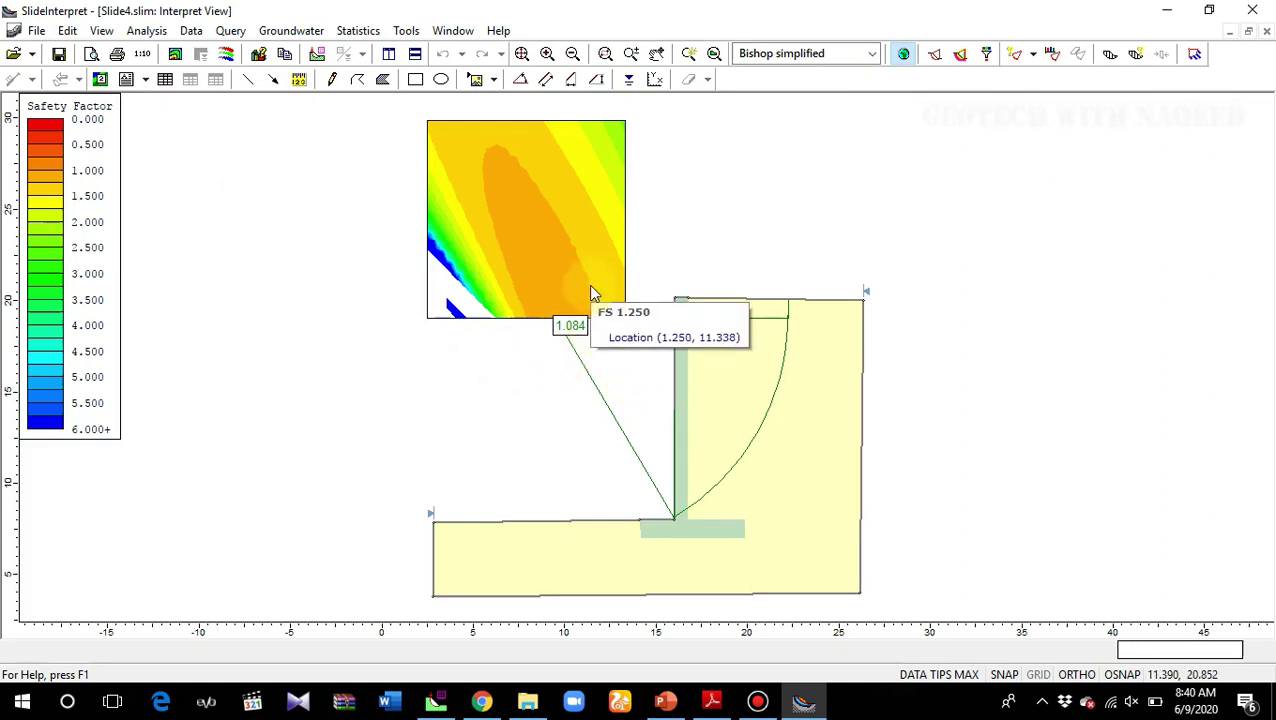